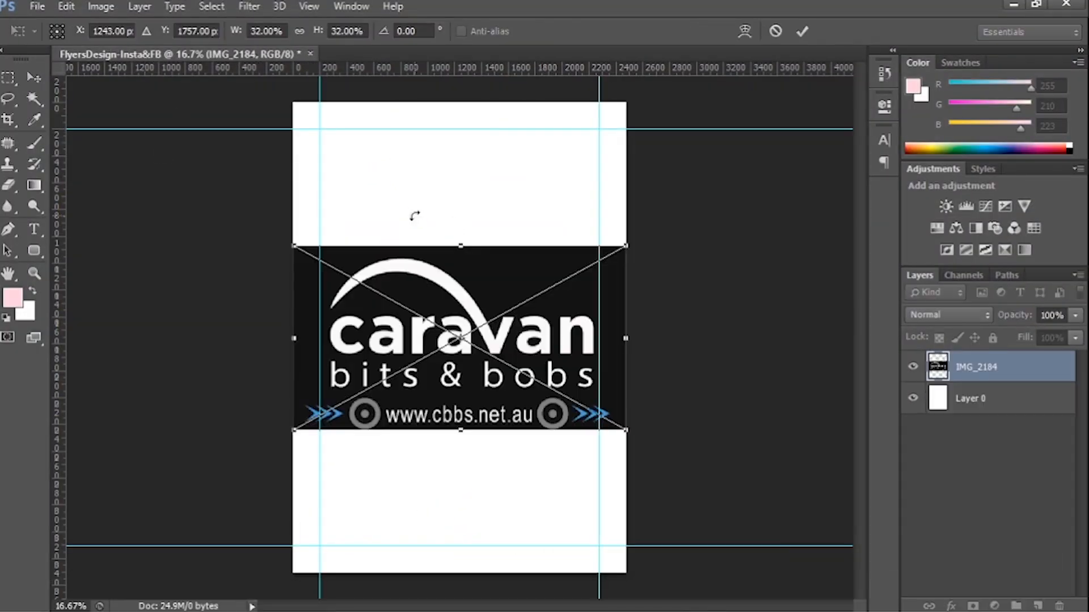
Place the IMG_2184.jpeg logo, scale it down and set it in the upper-left corner where the margin guides meet.
{"action": "key", "text": "Return"}
{"action": "left_click_drag", "start_coordinate": [460, 341], "coordinate": [484, 219]}
{"action": "key", "text": "ctrl+t"}
{"action": "left_click_drag", "start_coordinate": [627, 315], "coordinate": [396, 165]}
{"action": "key", "text": "Return"}
Save the document as FlyersDesign-Insta&FB.psd in the 3_Bright & Colorful Hosebags Flyer Design folder.
{"action": "key", "text": "ctrl+semicolon"}
{"action": "key", "text": "ctrl+shift+s"}
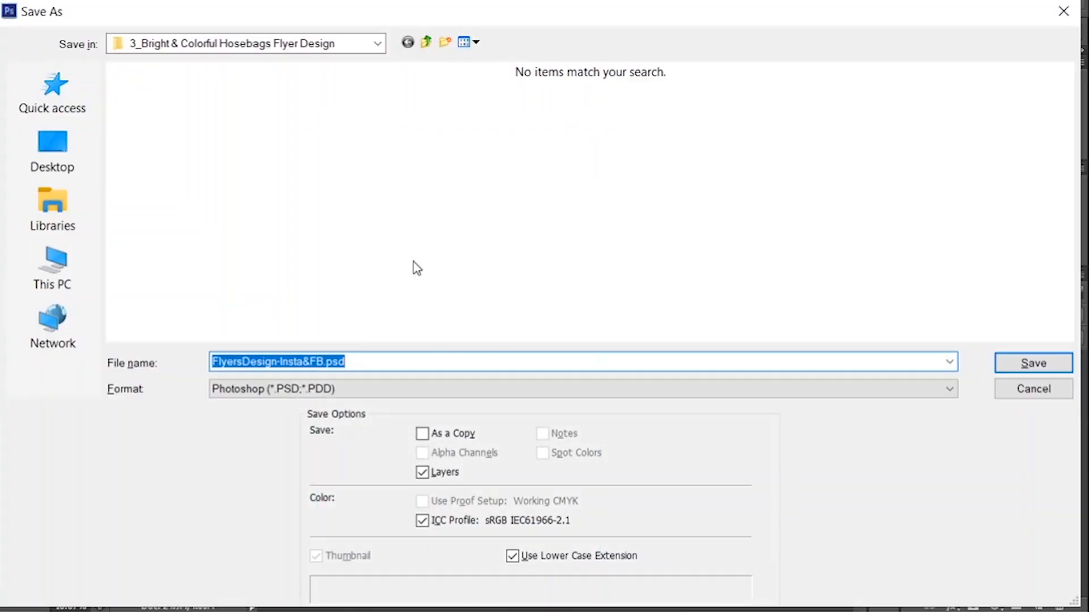
{"action": "key", "text": "Return"}
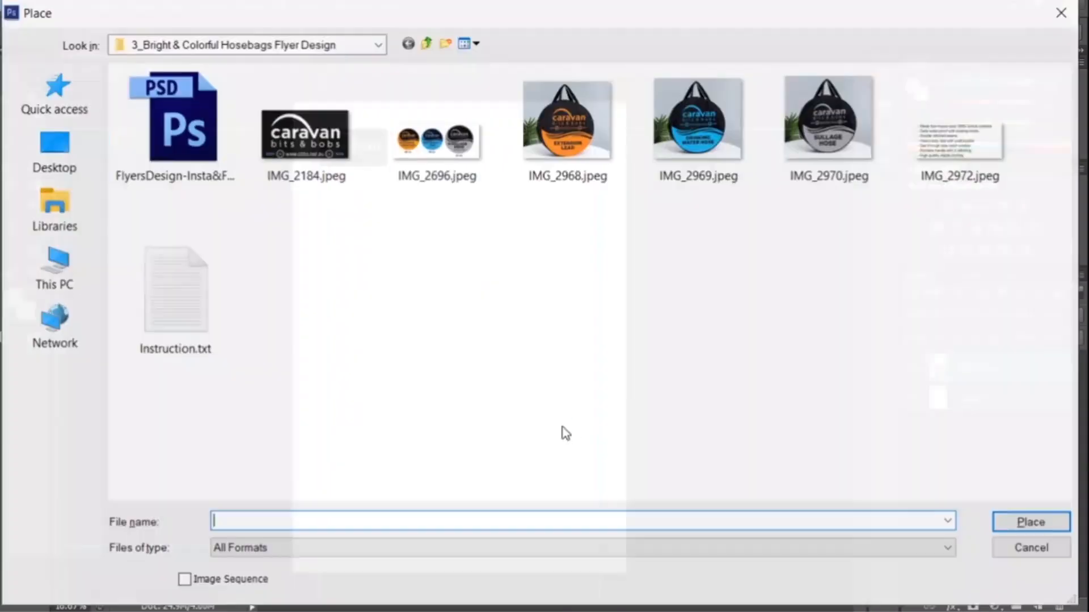
Switch to Instruction.txt in Notepad and read what the hosebags are specifically designed for.
{"action": "left_click", "coordinate": [610, 600]}
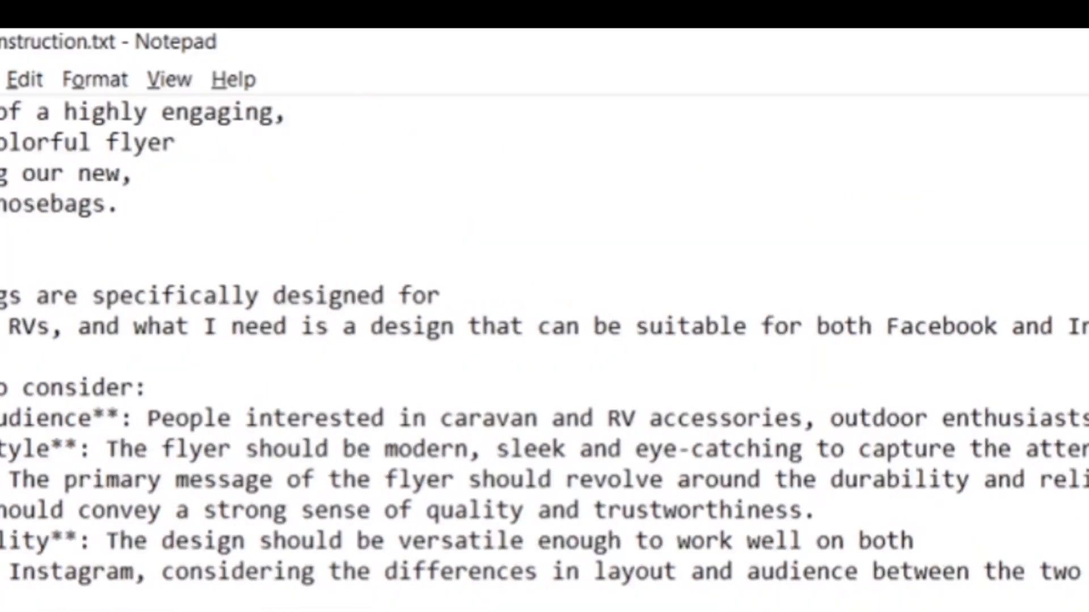
{"action": "scroll", "coordinate": [544, 352], "scroll_direction": "left", "scroll_amount": 2}
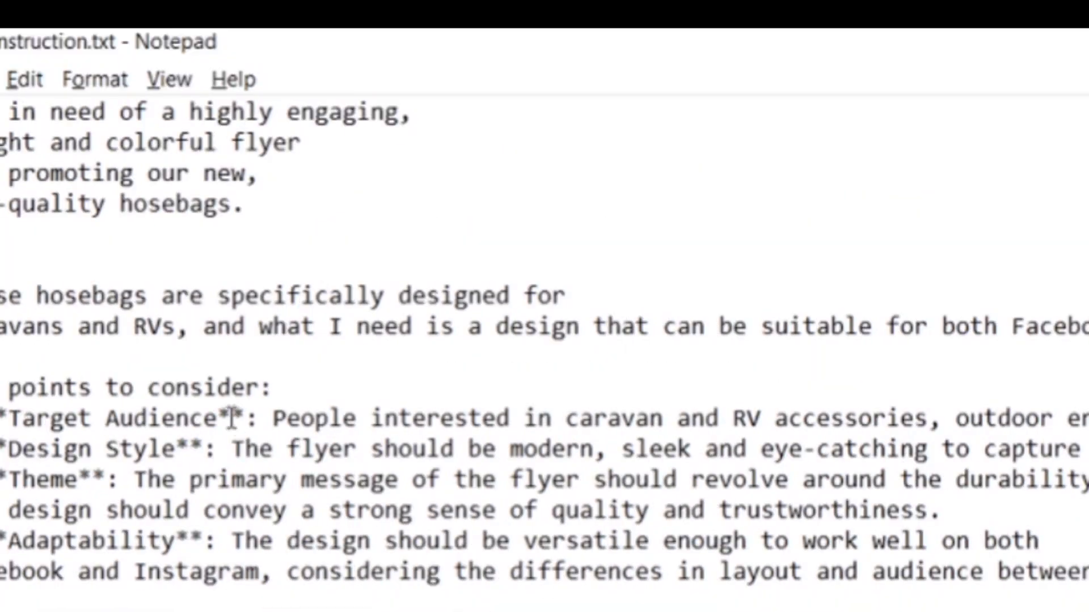
{"action": "left_click_drag", "start_coordinate": [36, 296], "coordinate": [330, 296]}
{"action": "left_click_drag", "start_coordinate": [385, 296], "coordinate": [566, 296]}
Add the first feature's bullet symbol in front of each remaining feature line, from "Daily water proof" to "High quality digital printing".
{"action": "key", "text": "alt+Tab"}
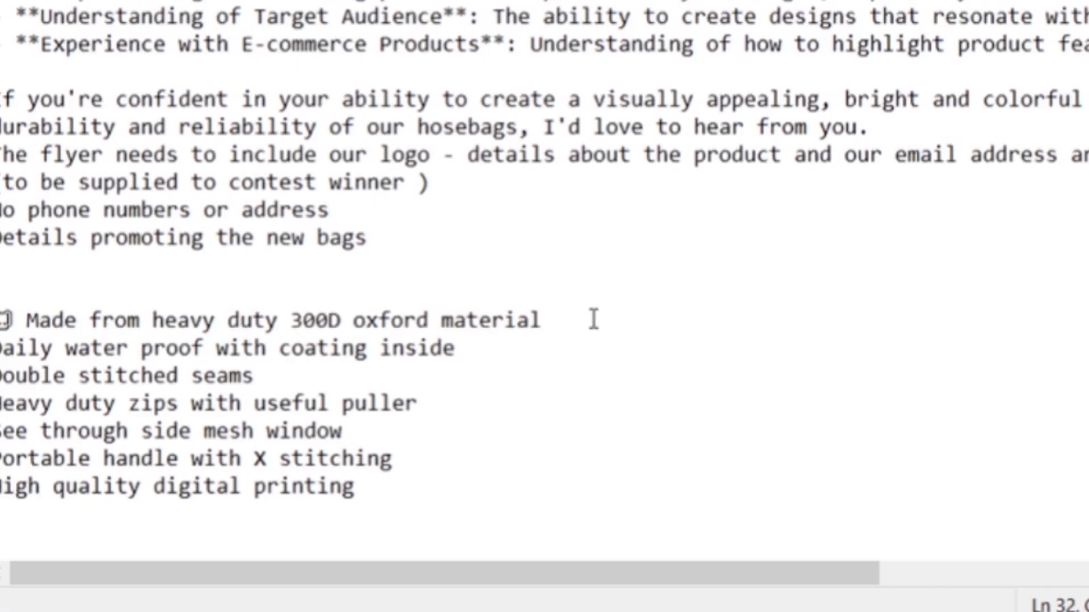
{"action": "key", "text": "Down"}
{"action": "key", "text": "Home"}
{"action": "type", "text": "✅"}
{"action": "key", "text": "Down"}
{"action": "key", "text": "Home"}
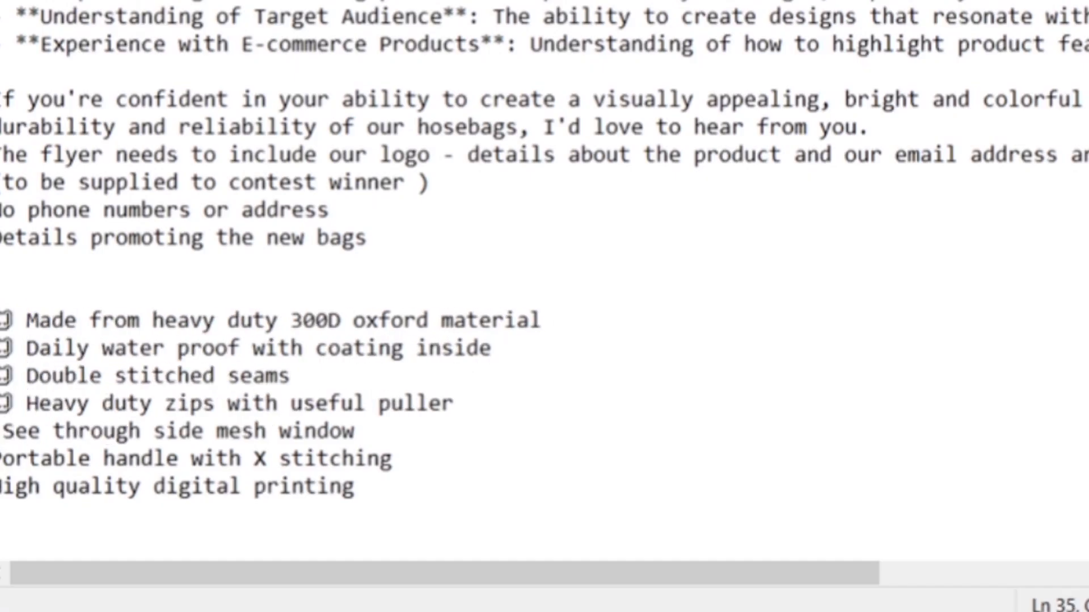
{"action": "key", "text": "shift+Up"}
{"action": "key", "text": "shift+Up"}
{"action": "key", "text": "shift+Up"}
{"action": "key", "text": "shift+Up"}
{"action": "key", "text": "shift+Up"}
{"action": "key", "text": "shift+Up"}
{"action": "key", "text": "shift+Home"}
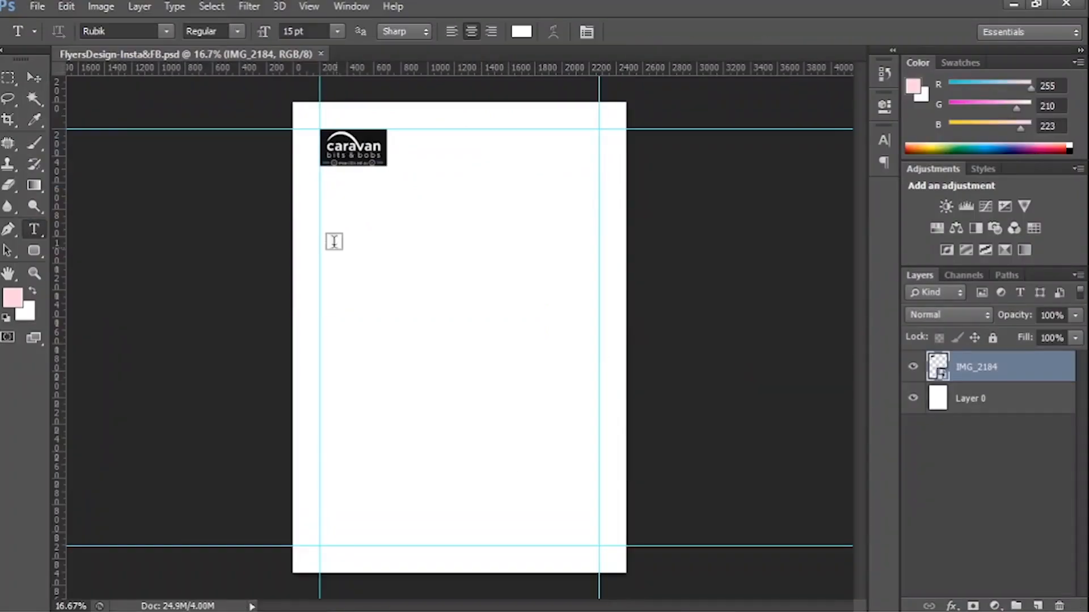
{"action": "left_click_drag", "start_coordinate": [330, 237], "coordinate": [515, 445]}
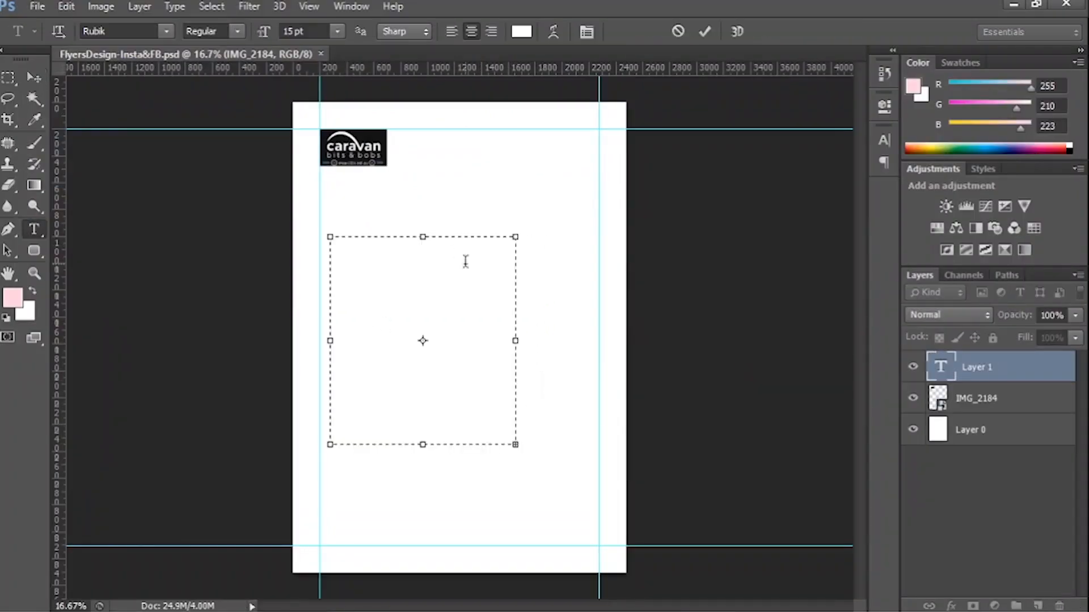
{"action": "key", "text": "Escape"}
{"action": "key", "text": "v"}
{"action": "left_click_drag", "start_coordinate": [340, 241], "coordinate": [528, 336]}
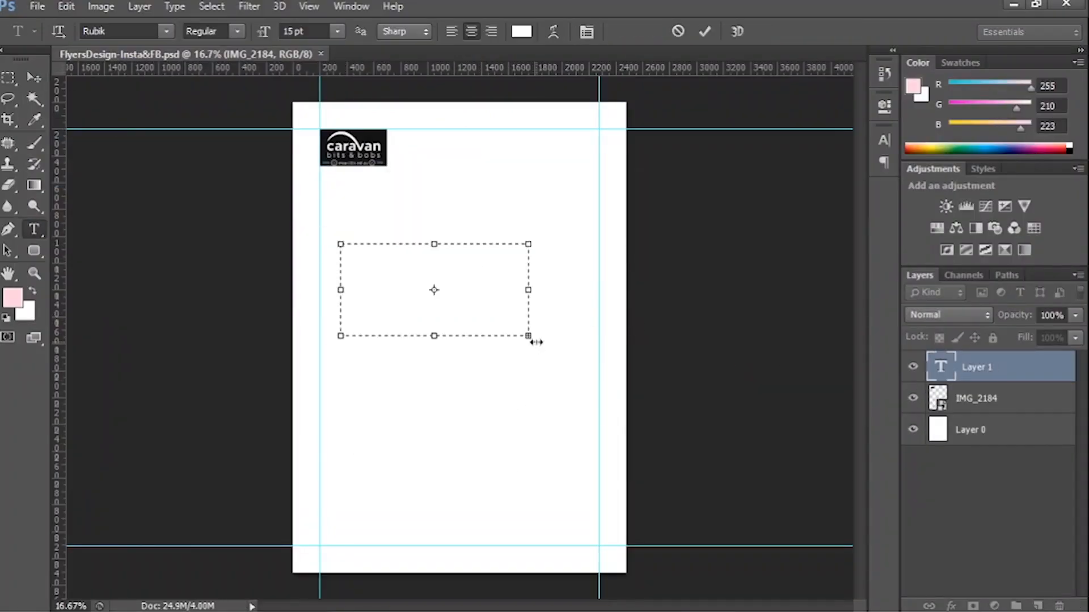
Copy the feature list from Instruction.txt and paste it into a new text box in the middle of the flyer in Photoshop.
{"action": "key", "text": "alt+Tab"}
{"action": "left_click_drag", "start_coordinate": [2, 420], "coordinate": [258, 526]}
{"action": "key", "text": "alt+Tab"}
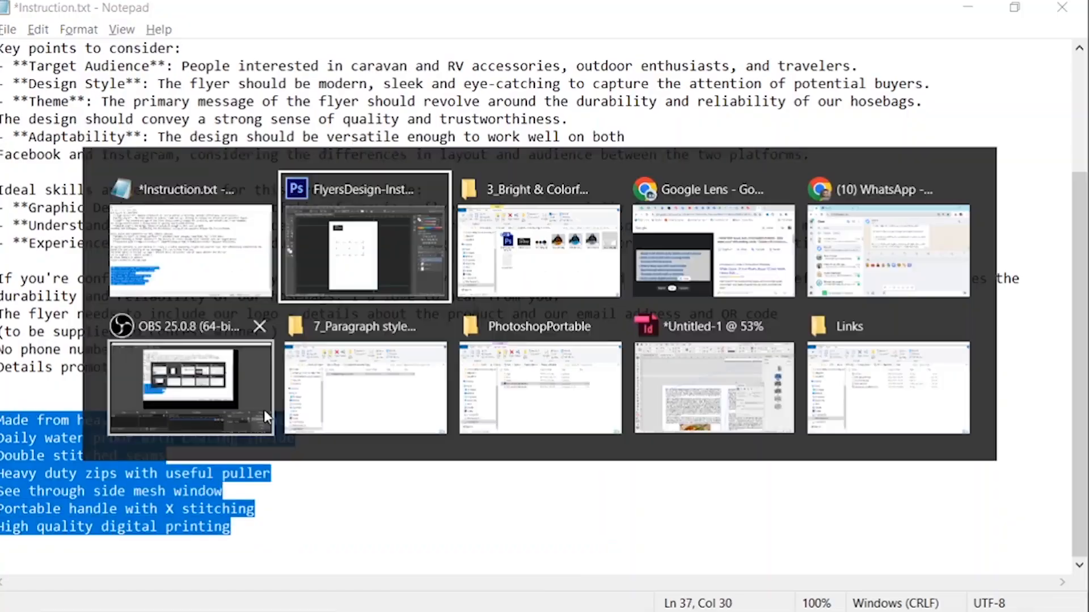
{"action": "key", "text": "Escape"}
{"action": "left_click_drag", "start_coordinate": [353, 237], "coordinate": [611, 413]}
{"action": "key", "text": "ctrl+v"}
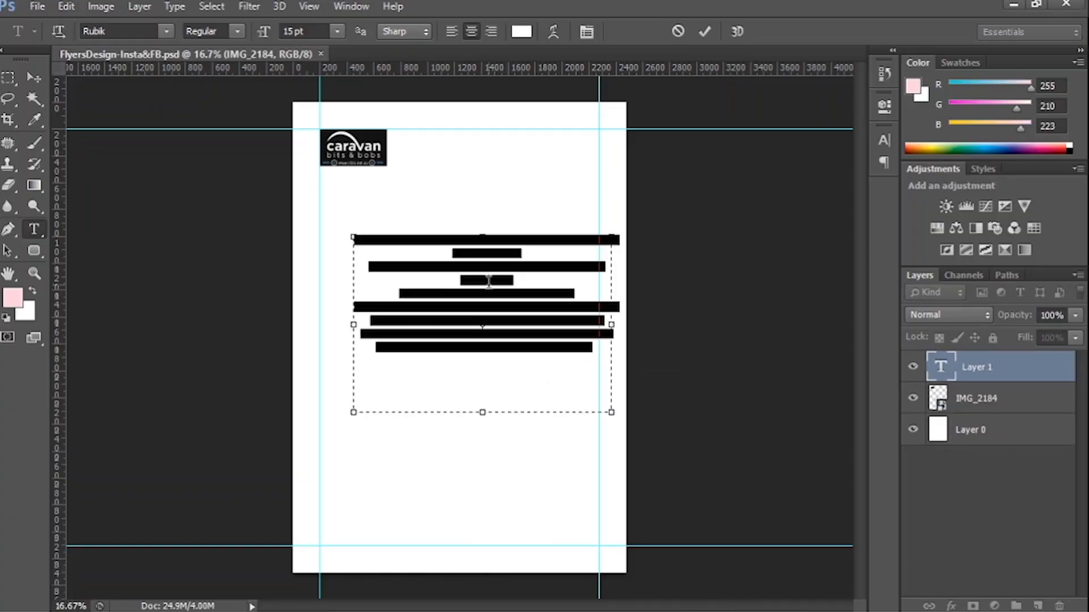
Left-align the pasted feature text and change its color to near-black.
{"action": "left_click", "coordinate": [451, 32]}
{"action": "left_click", "coordinate": [523, 33]}
{"action": "left_click", "coordinate": [612, 474]}
{"action": "left_click", "coordinate": [958, 273]}
{"action": "left_click", "coordinate": [705, 31]}
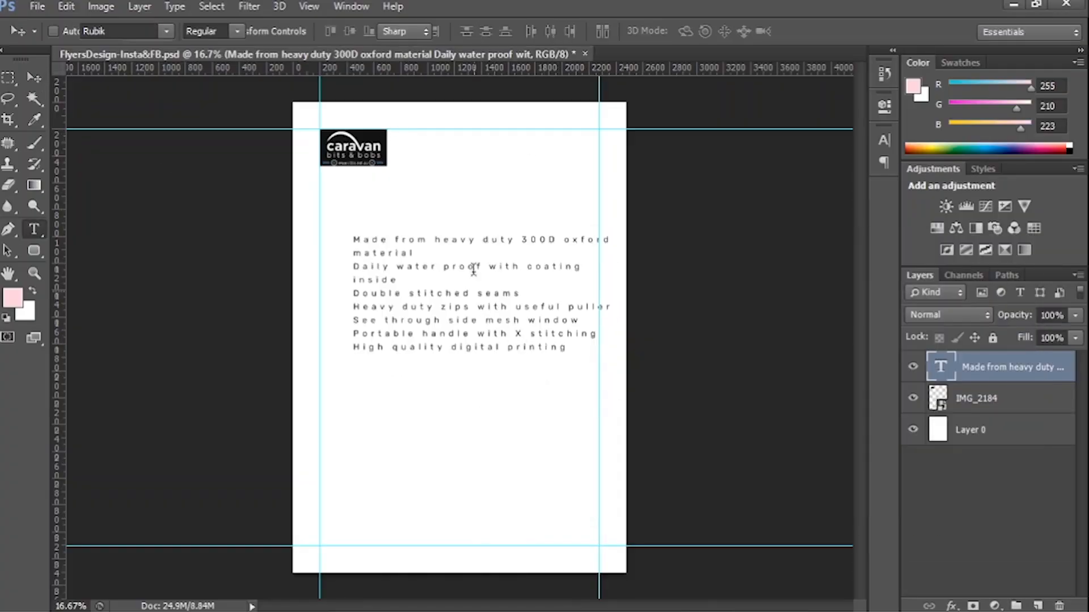
Set the whole feature text to the Poppins font with a tracking of 20.
{"action": "left_click", "coordinate": [474, 267]}
{"action": "key", "text": "ctrl+a"}
{"action": "left_click", "coordinate": [883, 140]}
{"action": "left_click", "coordinate": [816, 196]}
{"action": "type", "text": "20"}
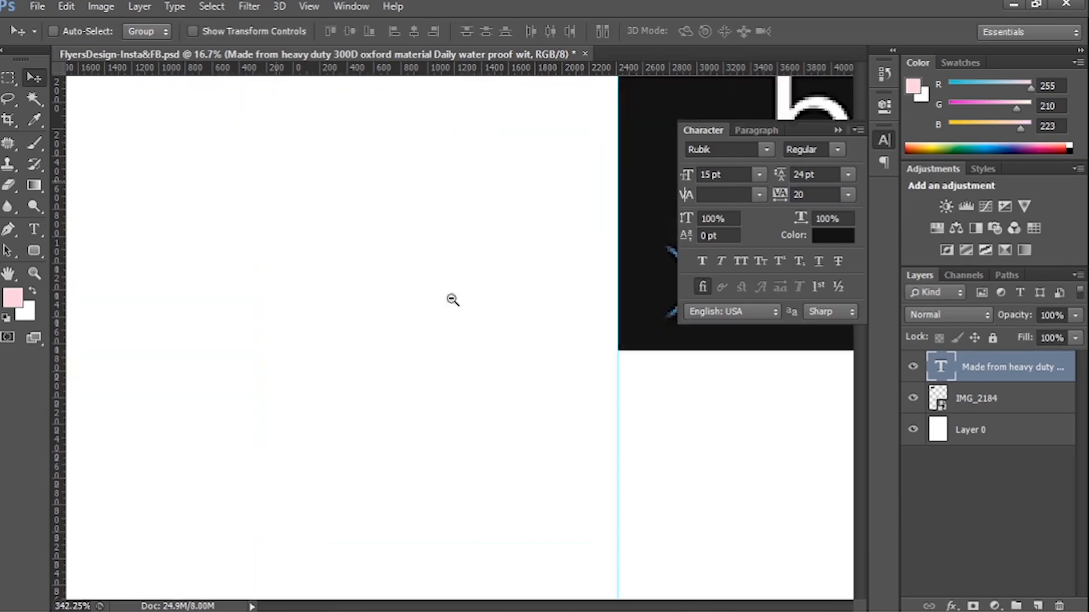
{"action": "scroll", "coordinate": [709, 150], "scroll_direction": "down", "scroll_amount": 1}
{"action": "key", "text": "ctrl+0"}
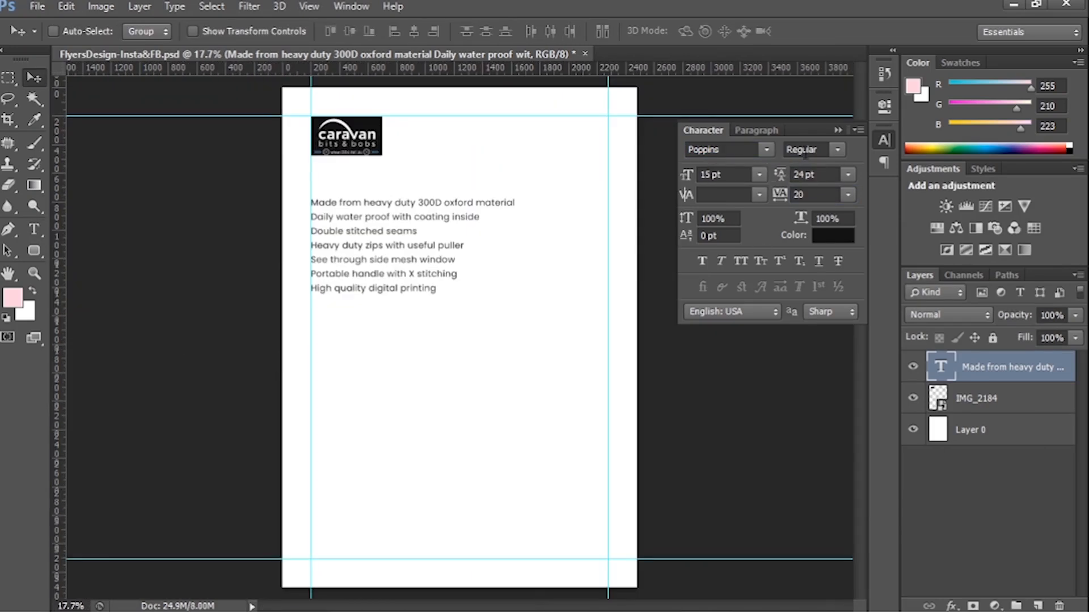
Set the feature text to Medium weight, then move it down to the middle of the page and save.
{"action": "left_click", "coordinate": [837, 150]}
{"action": "left_click", "coordinate": [801, 261]}
{"action": "left_click_drag", "start_coordinate": [378, 235], "coordinate": [412, 370]}
{"action": "key", "text": "ctrl+s"}
Move the feature text to the lower-left of the page, aligned with the left margin guide.
{"action": "key", "text": "t"}
{"action": "left_click", "coordinate": [441, 304]}
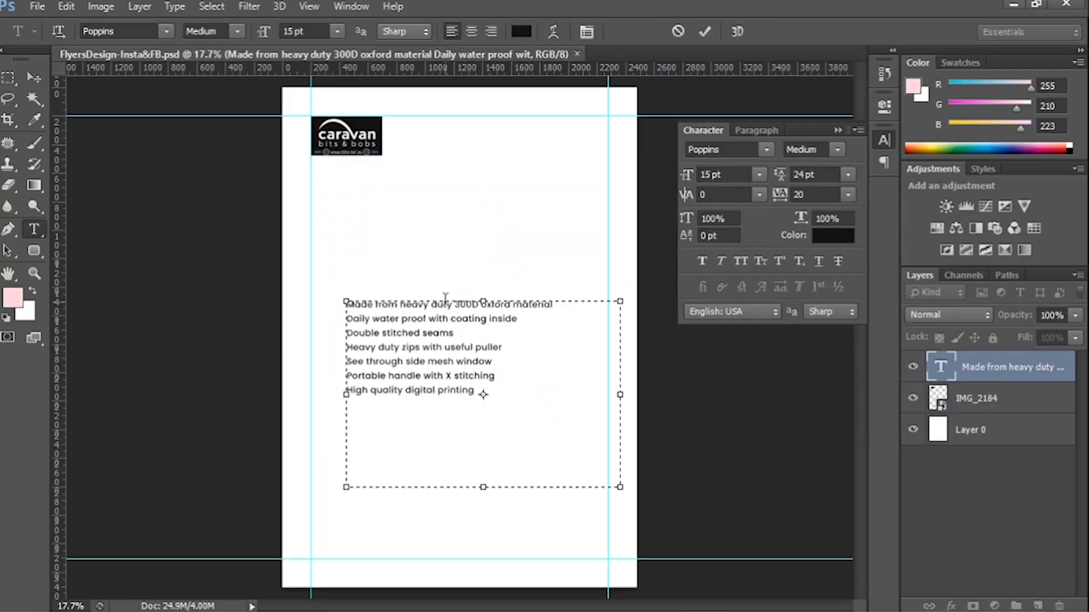
{"action": "left_click", "coordinate": [38, 81]}
{"action": "left_click_drag", "start_coordinate": [434, 325], "coordinate": [399, 491]}
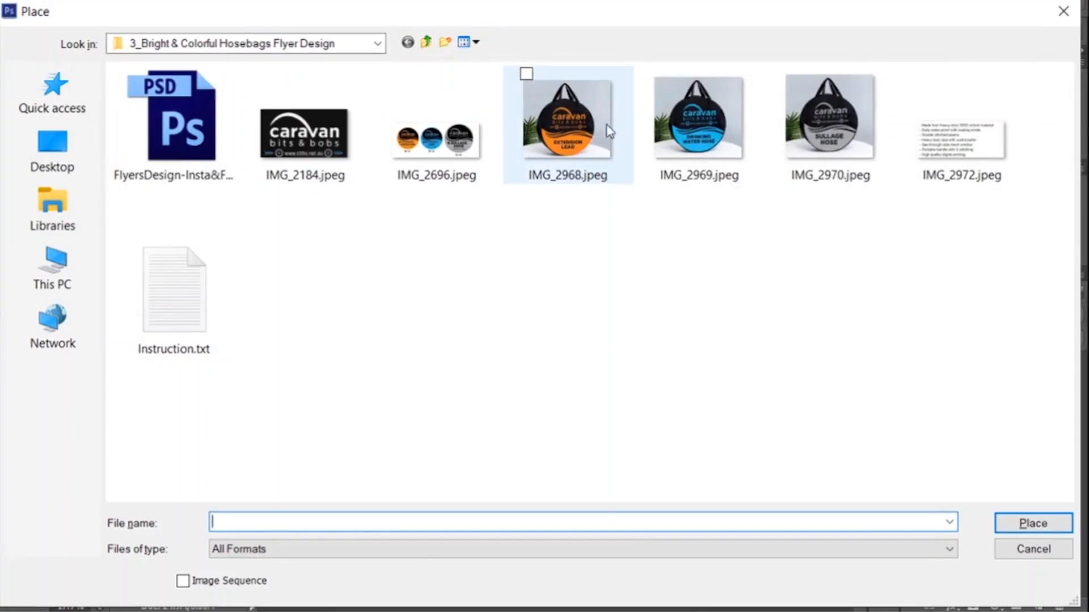
Place IMG_2968.jpeg, the orange Extension Lead bag photo, in the middle of the page at about 14.44% scale.
{"action": "double_click", "coordinate": [595, 131]}
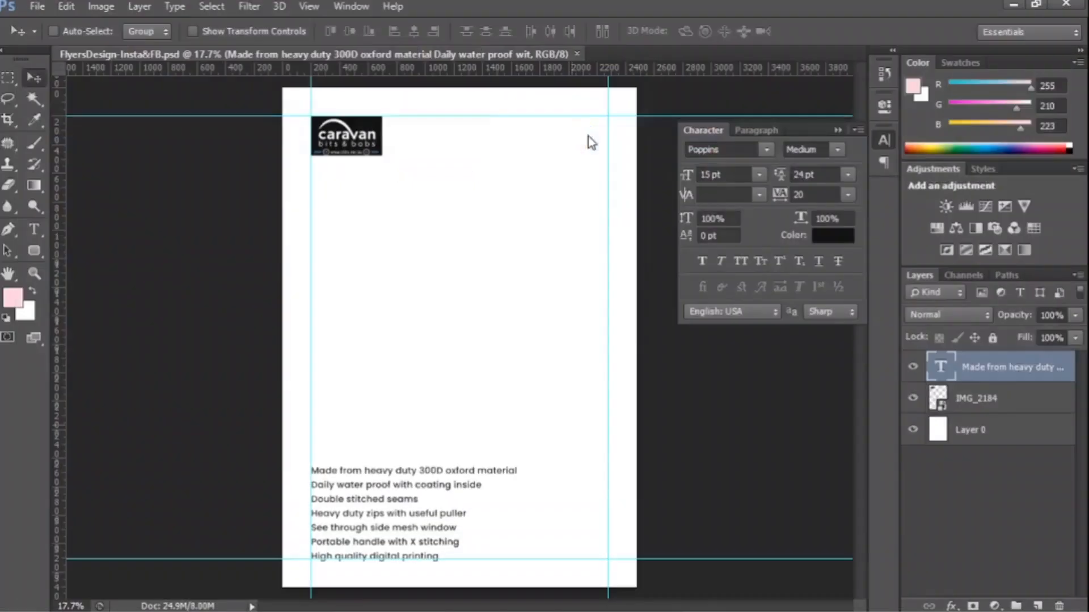
{"action": "left_click_drag", "start_coordinate": [636, 494], "coordinate": [557, 397]}
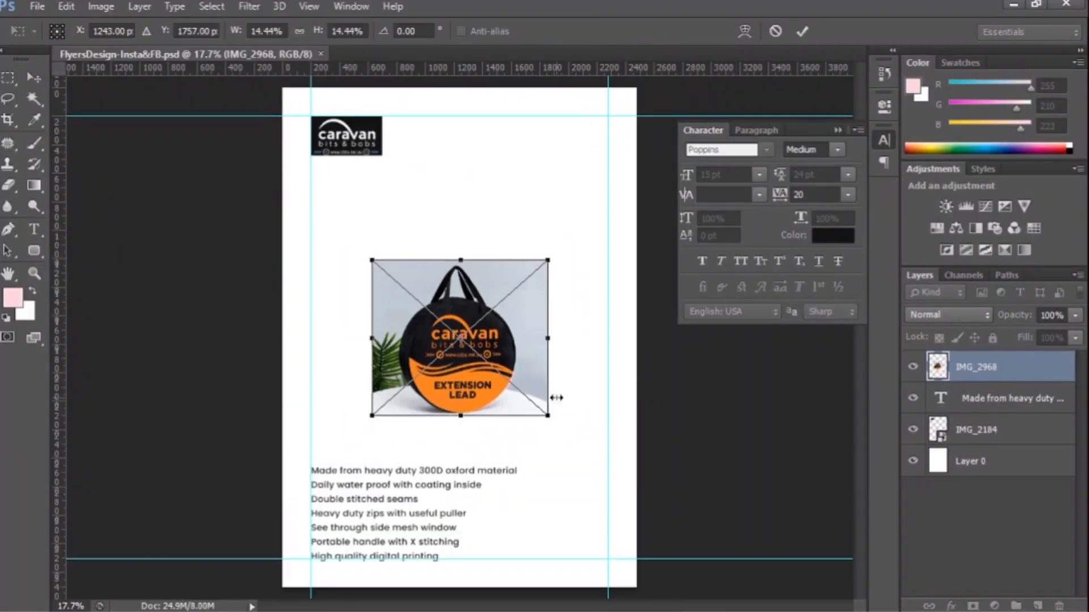
{"action": "key", "text": "Return"}
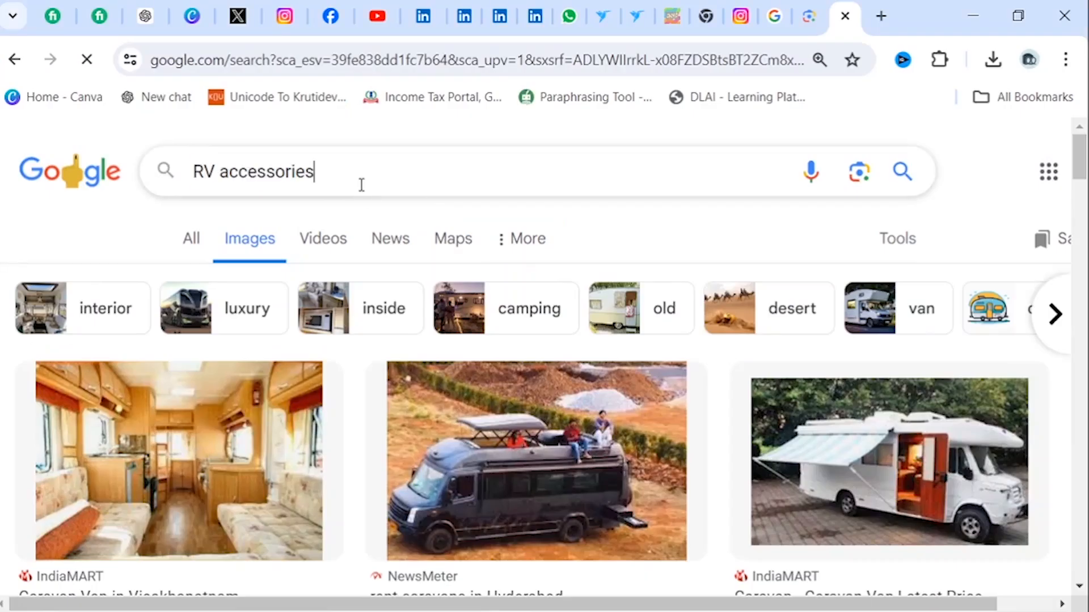
Search Google Images in Chrome for "RV accessories" and "travelers icon", and browse the icon results.
{"action": "key", "text": "Return"}
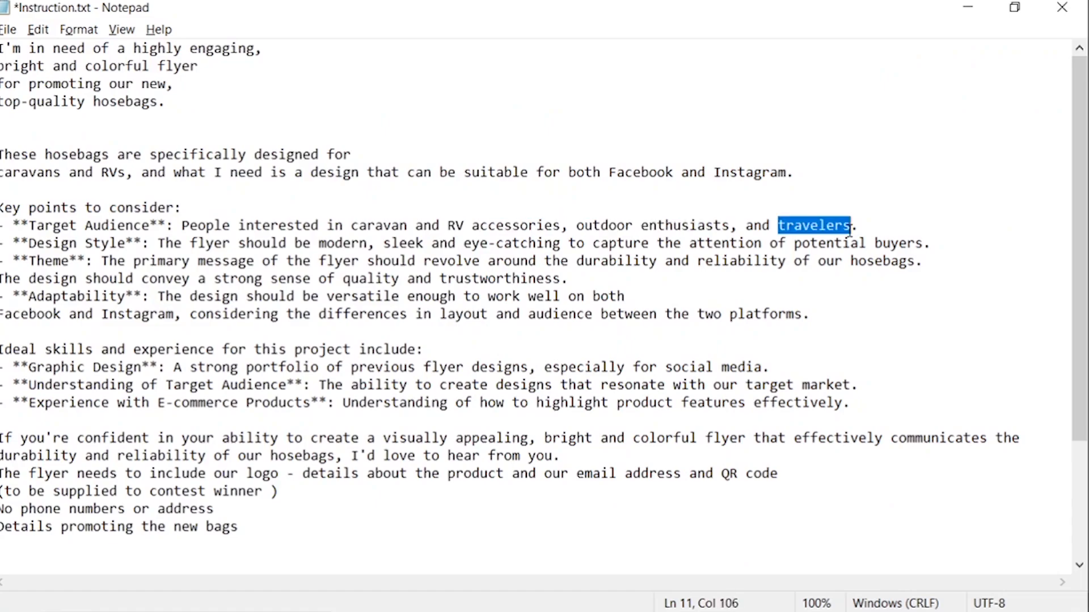
{"action": "type", "text": "travelers"}
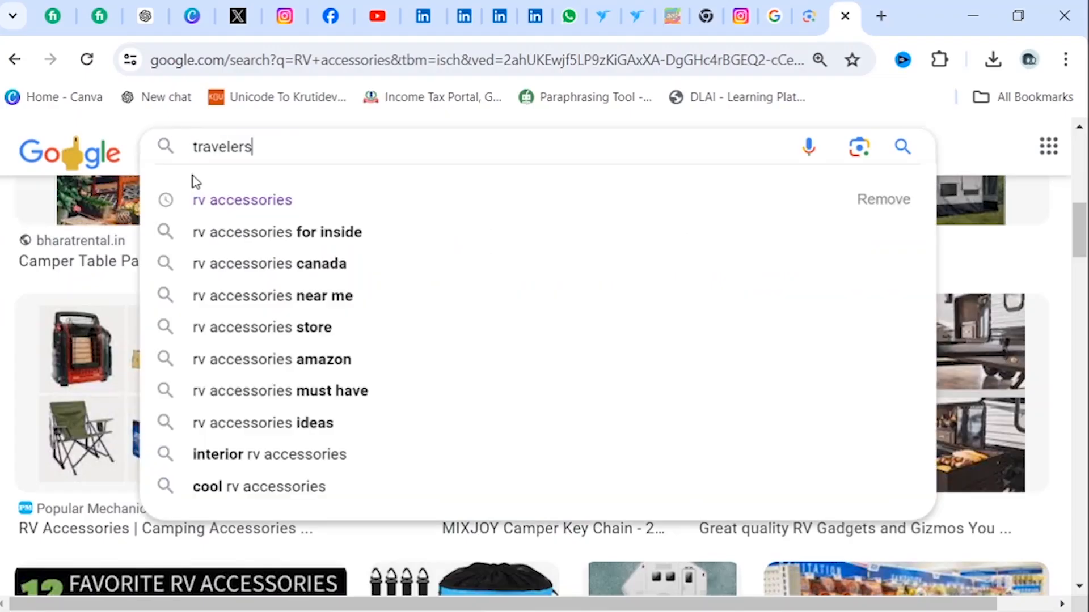
{"action": "type", "text": "icon"}
{"action": "key", "text": "Return"}
{"action": "scroll", "coordinate": [374, 375], "scroll_direction": "down", "scroll_amount": 5}
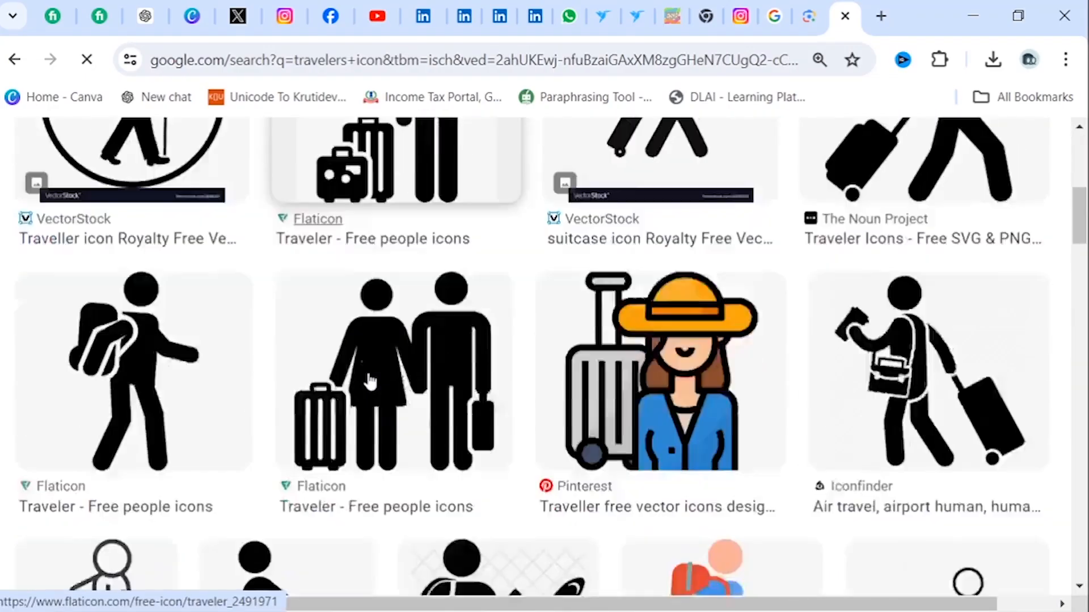
{"action": "scroll", "coordinate": [369, 381], "scroll_direction": "down", "scroll_amount": 15}
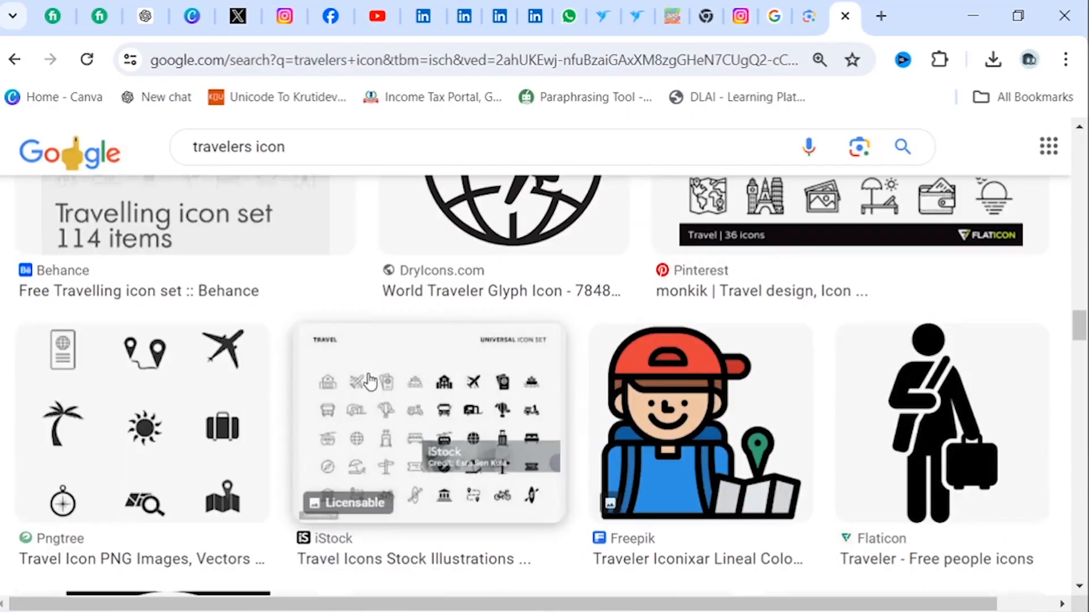
Copy the Pngtree travel icon set image from the results and paste it into the flyer at 100% view.
{"action": "left_click", "coordinate": [117, 457]}
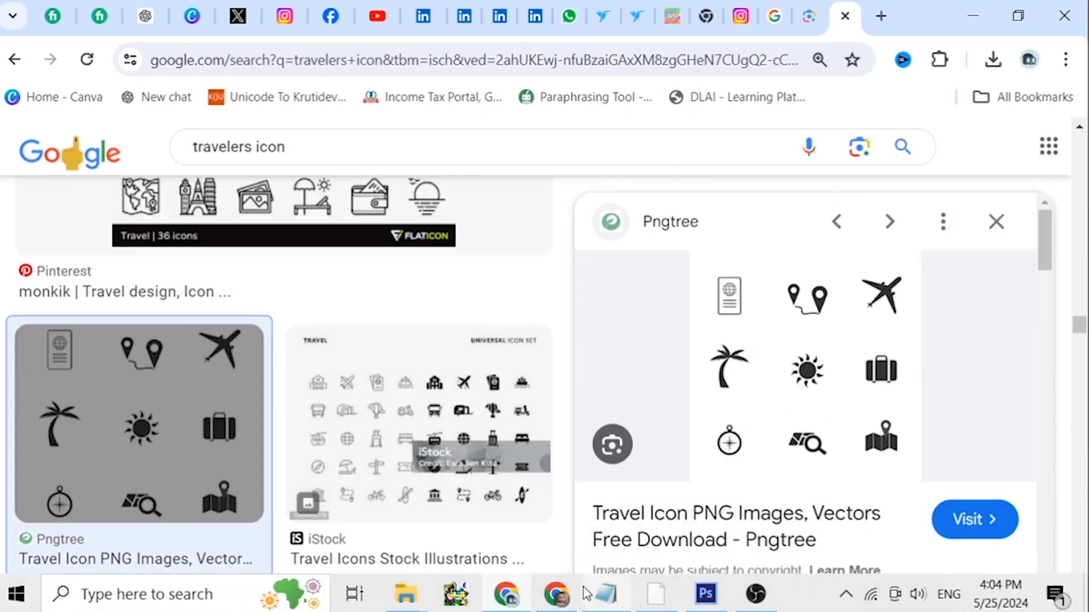
{"action": "key", "text": "alt+Tab"}
{"action": "key", "text": "alt+Tab"}
{"action": "right_click", "coordinate": [769, 368]}
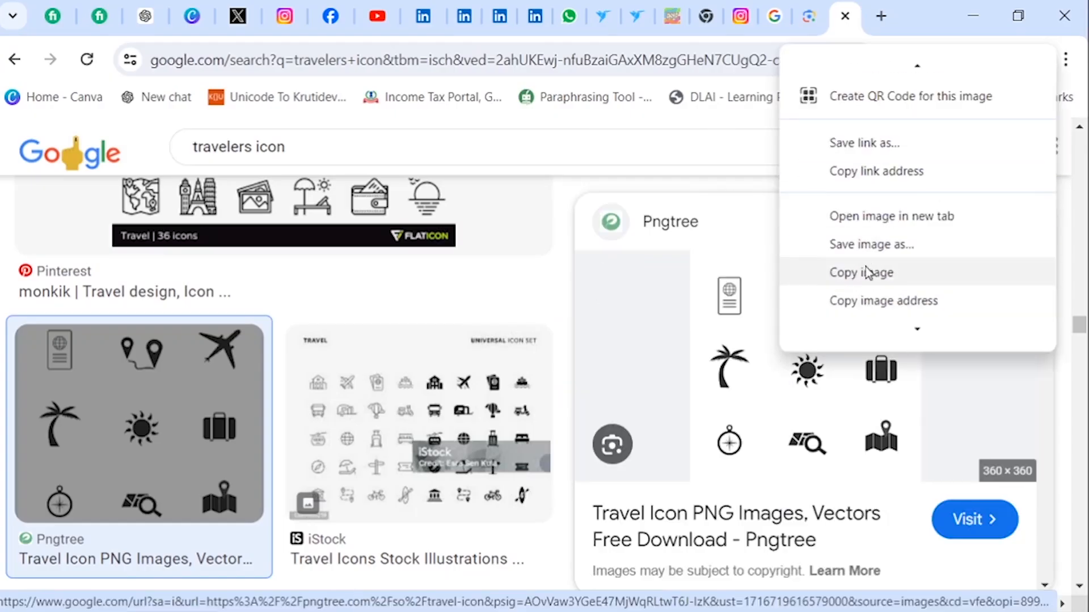
{"action": "left_click", "coordinate": [800, 273]}
{"action": "key", "text": "alt+Tab"}
{"action": "key", "text": "ctrl+v"}
{"action": "key", "text": "ctrl+1"}
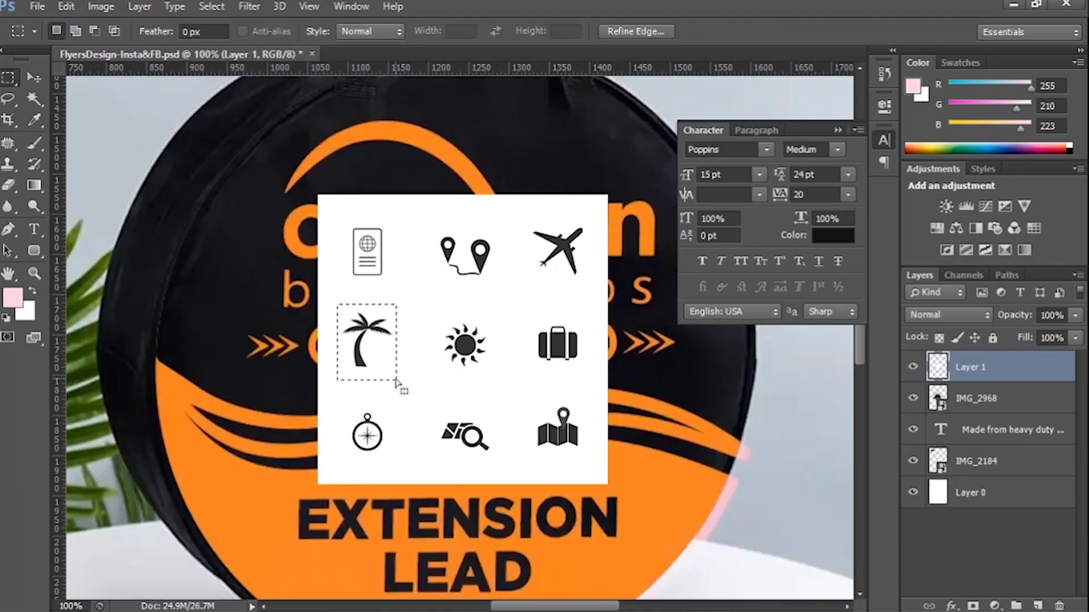
Isolate the compass icon on its own layer and delete the rest of the pasted icon sheet.
{"action": "key", "text": "ctrl+j"}
{"action": "key", "text": "v"}
{"action": "key", "text": "alt+bracketleft"}
{"action": "key", "text": "Delete"}
{"action": "left_click_drag", "start_coordinate": [370, 446], "coordinate": [241, 397]}
{"action": "left_click_drag", "start_coordinate": [330, 236], "coordinate": [479, 365]}
{"action": "scroll", "coordinate": [491, 359], "scroll_direction": "down", "scroll_amount": 2}
{"action": "scroll", "coordinate": [475, 476], "scroll_direction": "up", "scroll_amount": 2}
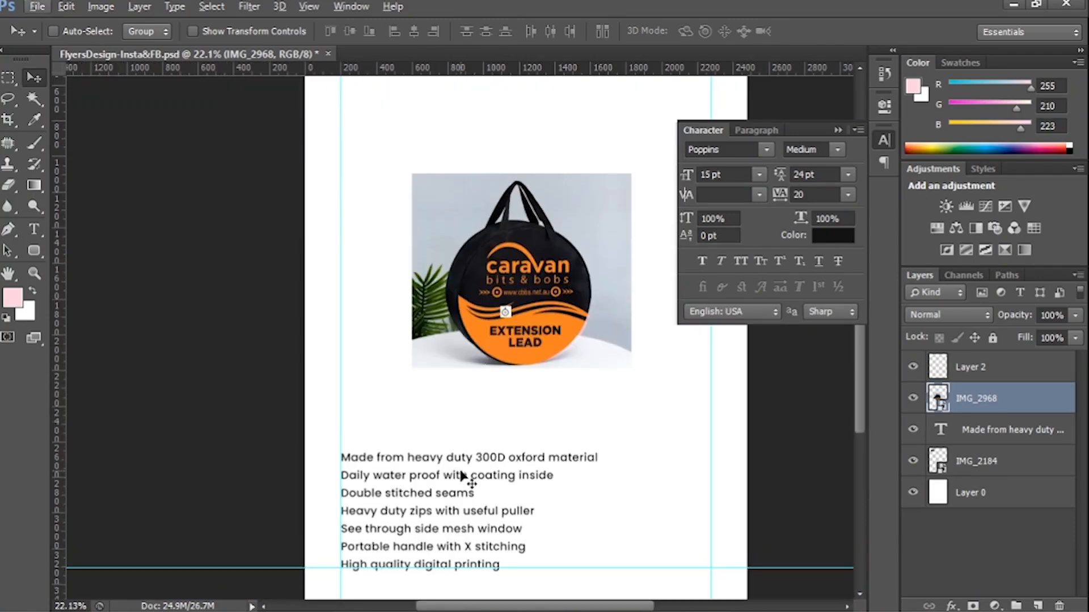
Copy the palm tree icon from the enlarged Pngtree image and paste it into the flyer in place of the compass.
{"action": "key", "text": "alt+Tab"}
{"action": "key", "text": "ctrl+0"}
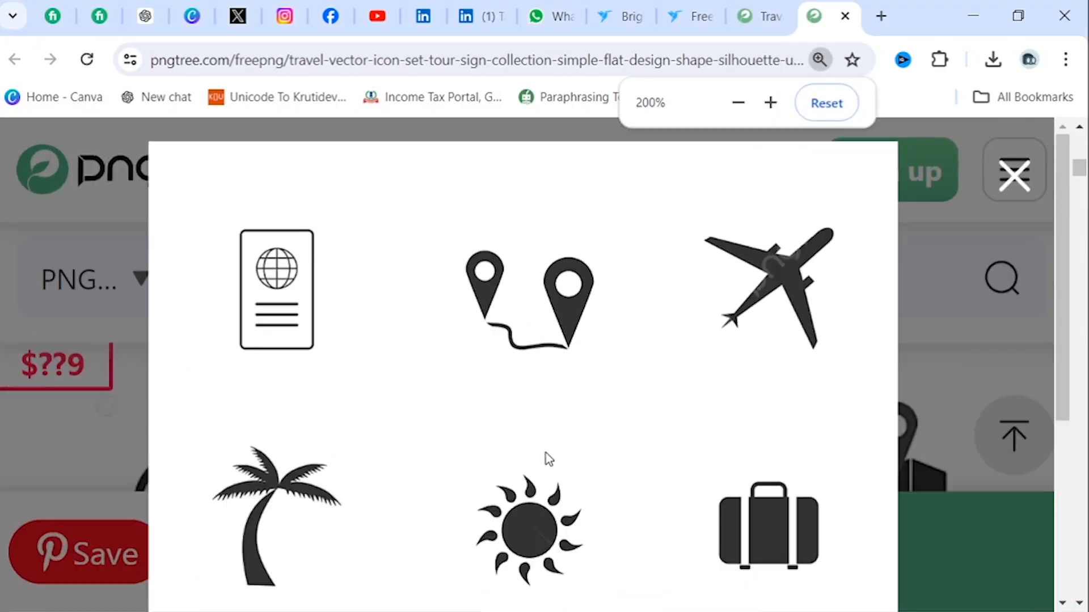
{"action": "scroll", "coordinate": [545, 453], "scroll_direction": "down", "scroll_amount": 3}
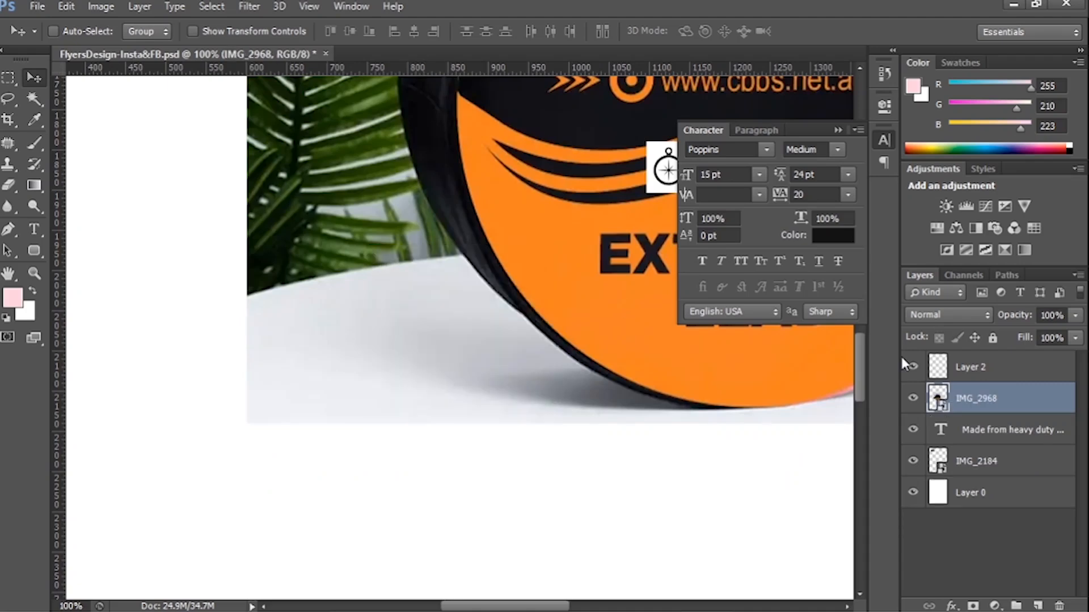
{"action": "key", "text": "ctrl+v"}
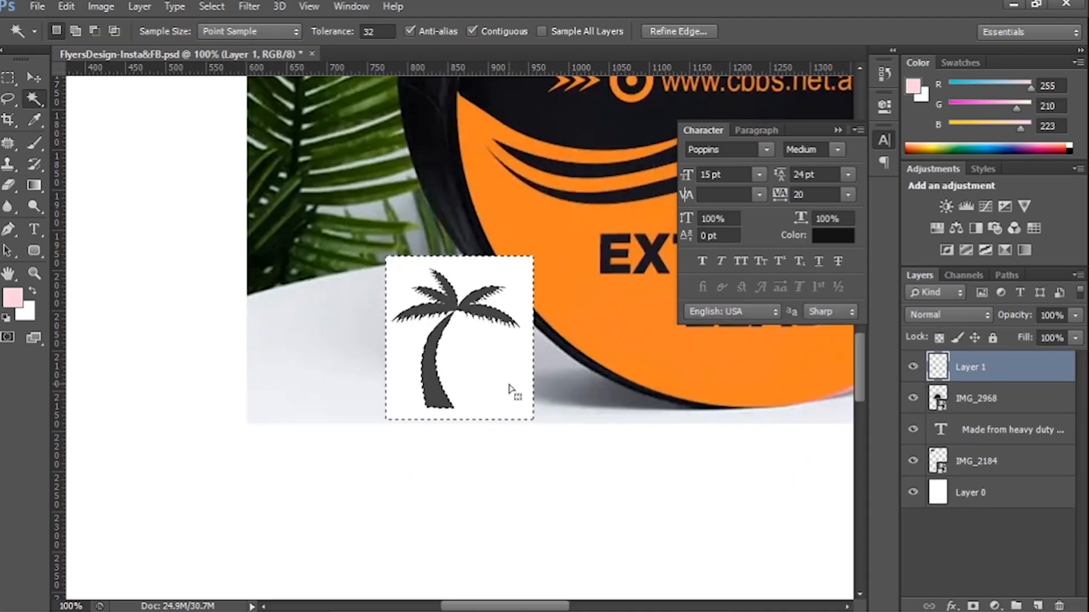
Remove the white background around the palm tree icon and move the icon just below the bag photo.
{"action": "key", "text": "Delete"}
{"action": "key", "text": "ctrl+d"}
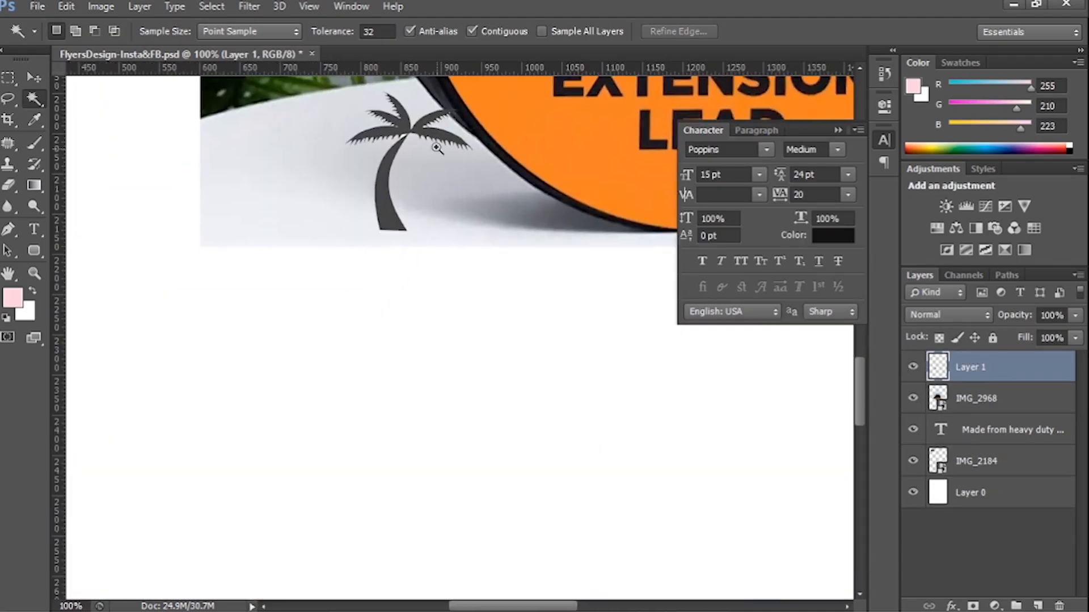
{"action": "scroll", "coordinate": [462, 211], "scroll_direction": "up", "scroll_amount": 5}
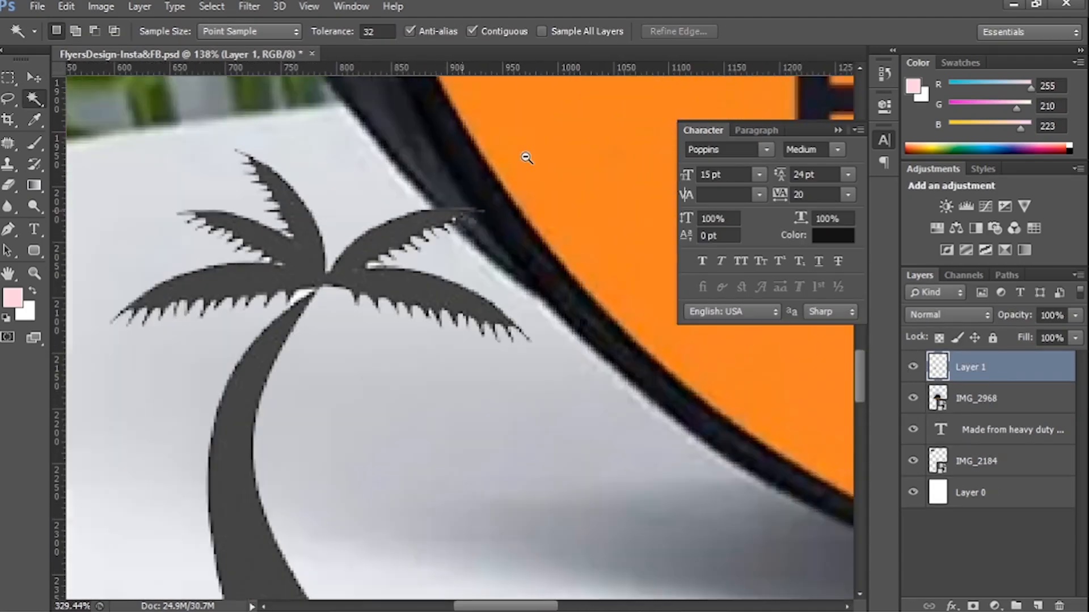
{"action": "scroll", "coordinate": [526, 266], "scroll_direction": "up", "scroll_amount": 3}
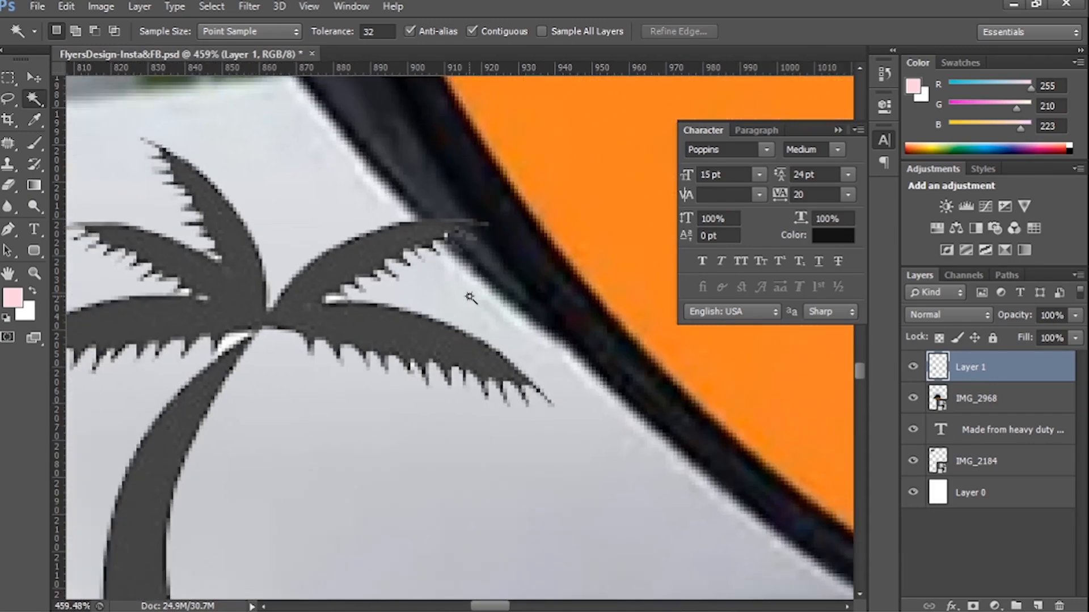
{"action": "key", "text": "ctrl+0"}
{"action": "key", "text": "v"}
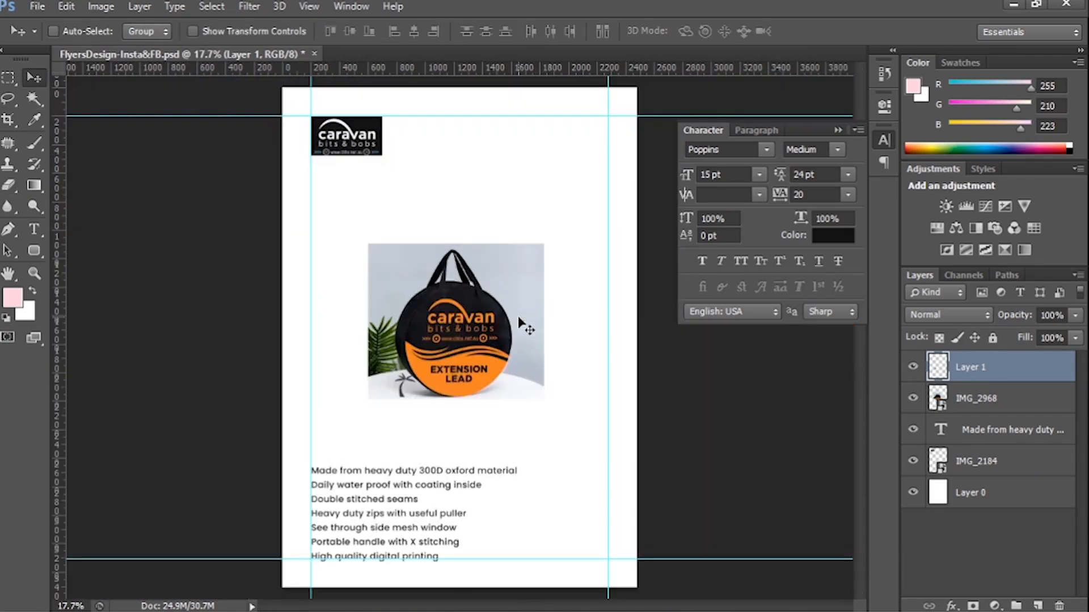
Set the feature text to 16 pt with 28 pt leading and move it up, keeping it on the left guide.
{"action": "left_click", "coordinate": [420, 473]}
{"action": "key", "text": "ctrl+a"}
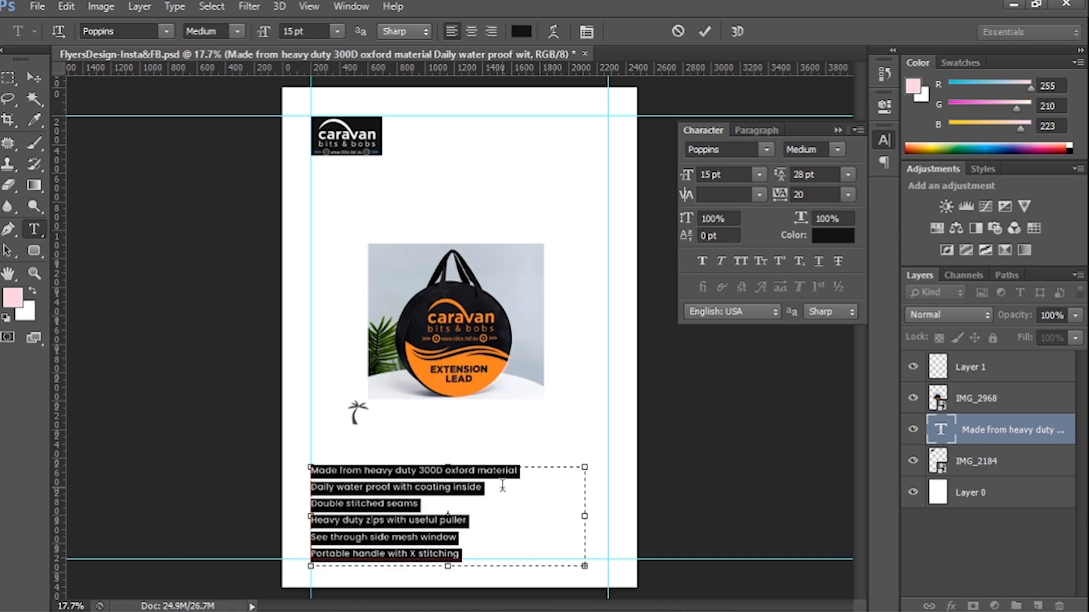
{"action": "type", "text": "16"}
{"action": "left_click", "coordinate": [34, 78]}
{"action": "left_click_drag", "start_coordinate": [380, 471], "coordinate": [392, 440]}
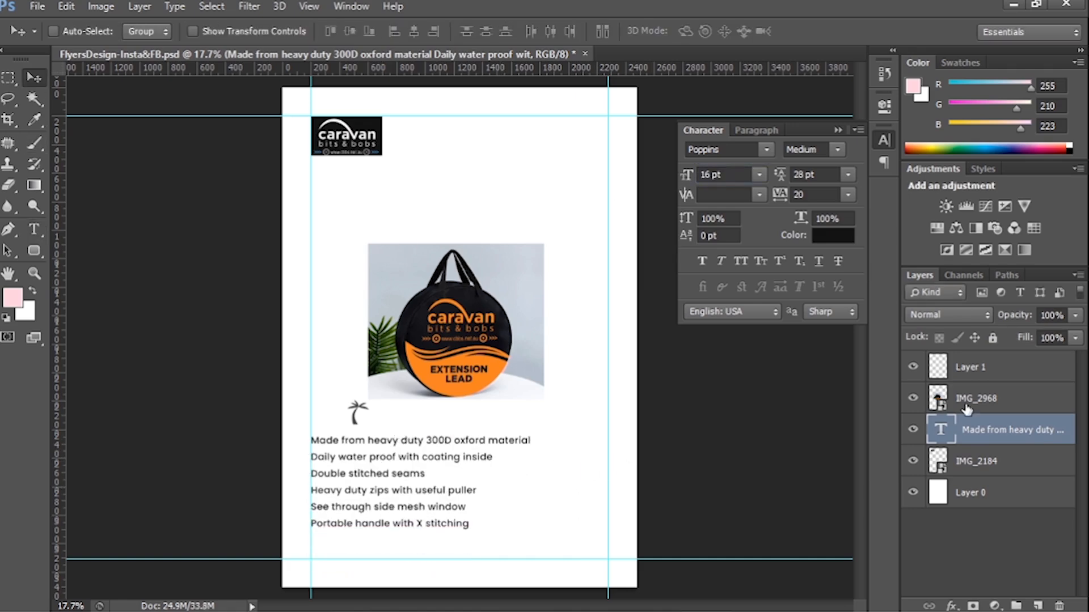
Convert the palm tree icon to a smart object and shrink it just above the first feature line.
{"action": "key", "text": "ctrl+t"}
{"action": "scroll", "coordinate": [363, 407], "scroll_direction": "up", "scroll_amount": 5}
{"action": "key", "text": "Return"}
{"action": "left_click_drag", "start_coordinate": [440, 262], "coordinate": [353, 308]}
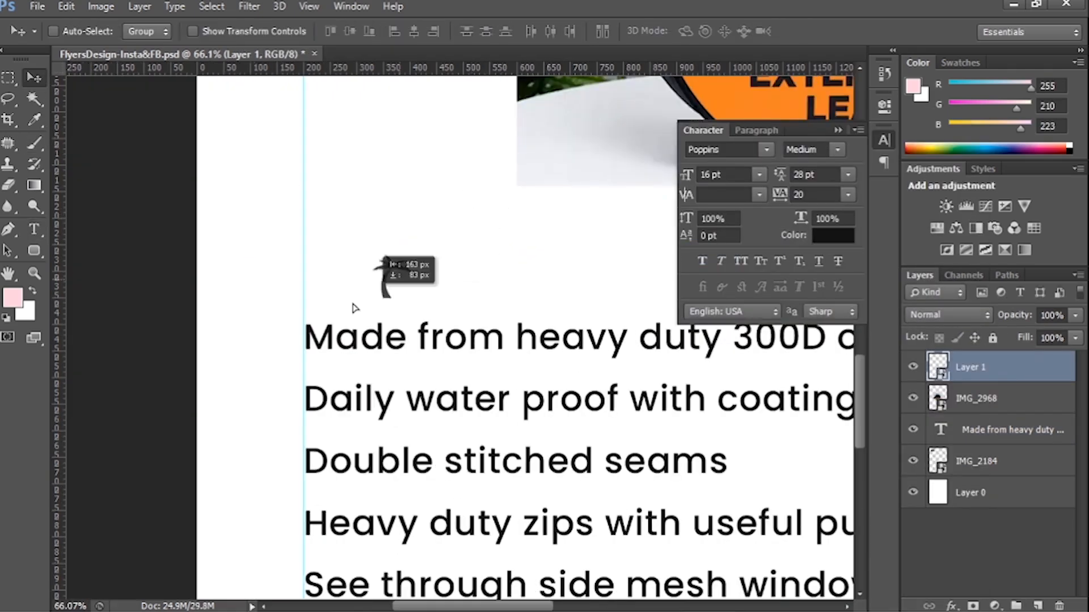
Adjust the palm tree icon to about 43.7% scale and position it just outside the left guide beside the first feature line.
{"action": "scroll", "coordinate": [282, 329], "scroll_direction": "up", "scroll_amount": 5}
{"action": "key", "text": "ctrl+t"}
{"action": "left_click_drag", "start_coordinate": [346, 258], "coordinate": [338, 268]}
{"action": "key", "text": "Return"}
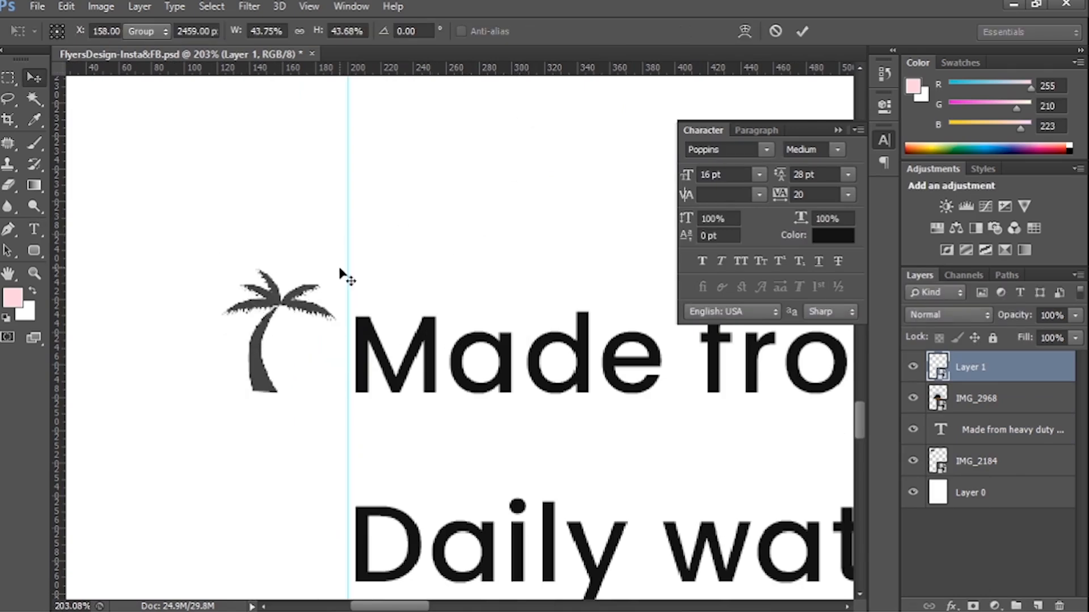
Add a horizontal guide along the baseline of the first feature line and the foot of the palm tree icon.
{"action": "left_click_drag", "start_coordinate": [517, 68], "coordinate": [517, 391]}
{"action": "scroll", "coordinate": [517, 402], "scroll_direction": "down", "scroll_amount": 4}
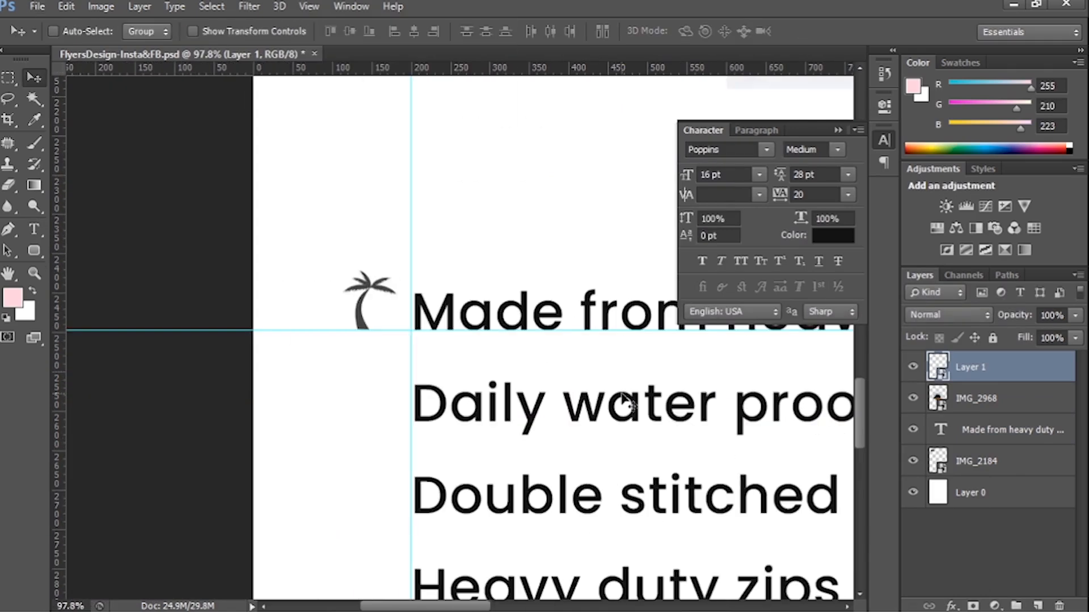
Duplicate the palm tree icon down the list so each of the remaining five feature lines has one on its baseline.
{"action": "left_click_drag", "start_coordinate": [379, 312], "coordinate": [379, 404], "text": "alt"}
{"action": "scroll", "coordinate": [381, 283], "scroll_direction": "down", "scroll_amount": 3}
{"action": "left_click_drag", "start_coordinate": [527, 265], "coordinate": [528, 266]}
{"action": "left_click_drag", "start_coordinate": [369, 244], "coordinate": [369, 428], "text": "alt"}
{"action": "scroll", "coordinate": [450, 321], "scroll_direction": "down", "scroll_amount": 2}
{"action": "left_click_drag", "start_coordinate": [371, 344], "coordinate": [376, 437], "text": "alt"}
{"action": "scroll", "coordinate": [377, 437], "scroll_direction": "down", "scroll_amount": 1}
{"action": "left_click_drag", "start_coordinate": [371, 378], "coordinate": [374, 466], "text": "alt"}
{"action": "key", "text": "ctrl+0"}
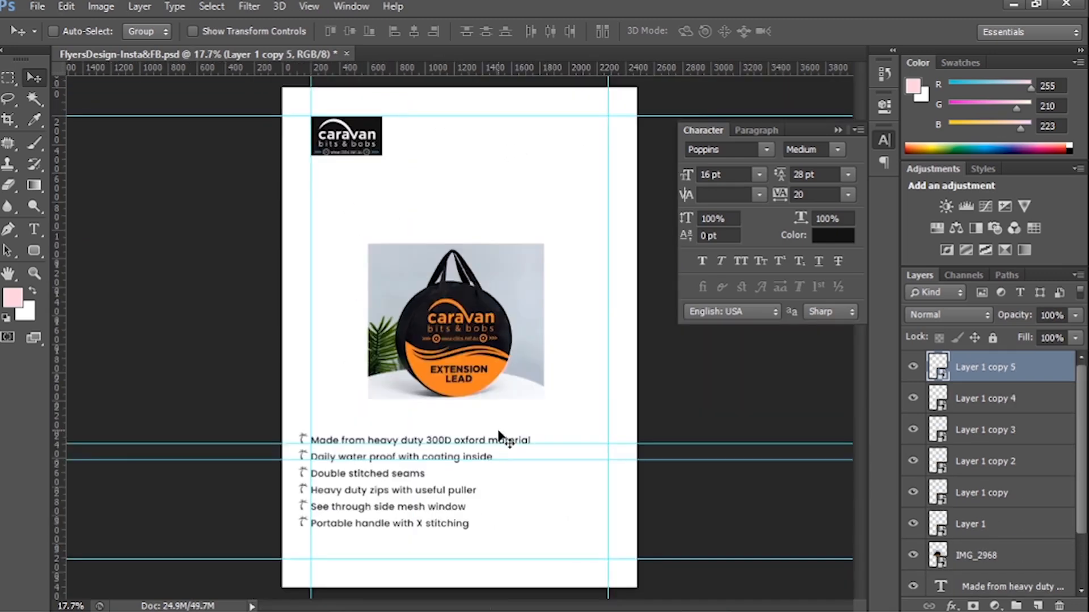
Save the flyer and add a horizontal guide along the baseline of the last feature line.
{"action": "key", "text": "ctrl+semicolon"}
{"action": "key", "text": "ctrl+s"}
{"action": "scroll", "coordinate": [407, 365], "scroll_direction": "up", "scroll_amount": 5}
{"action": "left_click_drag", "start_coordinate": [407, 365], "coordinate": [289, 335]}
{"action": "scroll", "coordinate": [289, 335], "scroll_direction": "down", "scroll_amount": 2}
{"action": "left_click_drag", "start_coordinate": [482, 343], "coordinate": [422, 357], "text": "ctrl"}
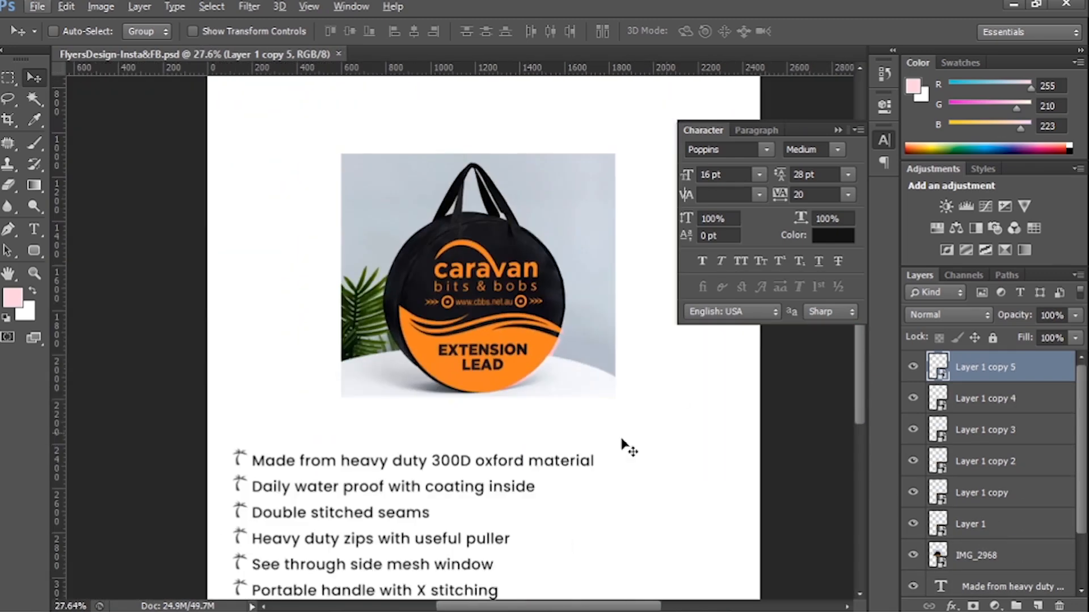
{"action": "left_click_drag", "start_coordinate": [371, 445], "coordinate": [393, 310]}
{"action": "left_click_drag", "start_coordinate": [246, 501], "coordinate": [322, 374], "text": "ctrl"}
{"action": "key", "text": "ctrl+semicolon"}
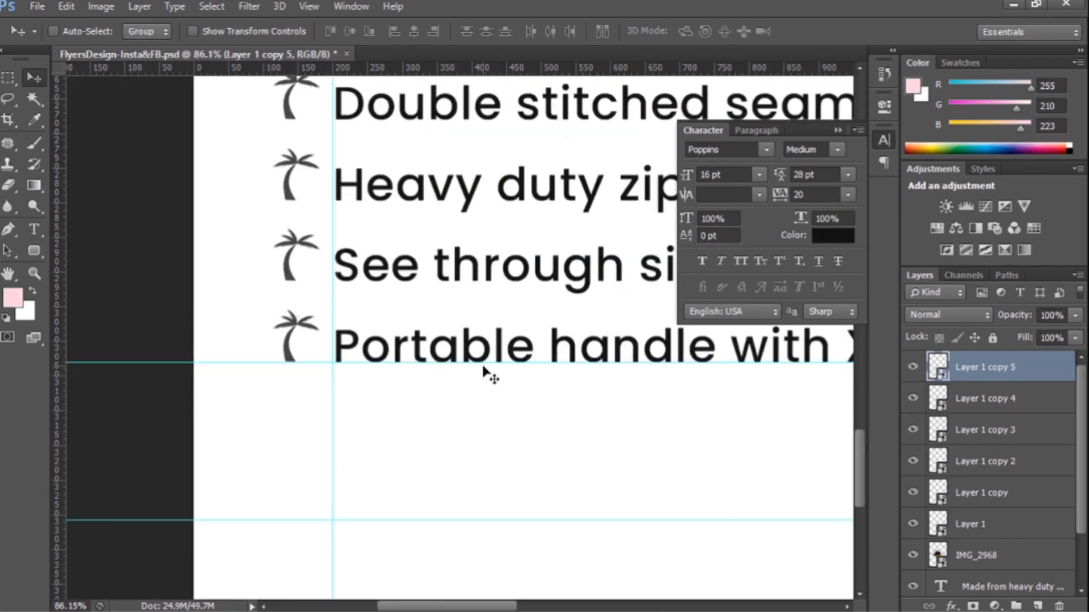
{"action": "key", "text": "ctrl+0"}
Group the six palm tree icon layers as List.
{"action": "left_click", "coordinate": [989, 524], "text": "shift"}
{"action": "key", "text": "ctrl+g"}
{"action": "left_click", "coordinate": [980, 386]}
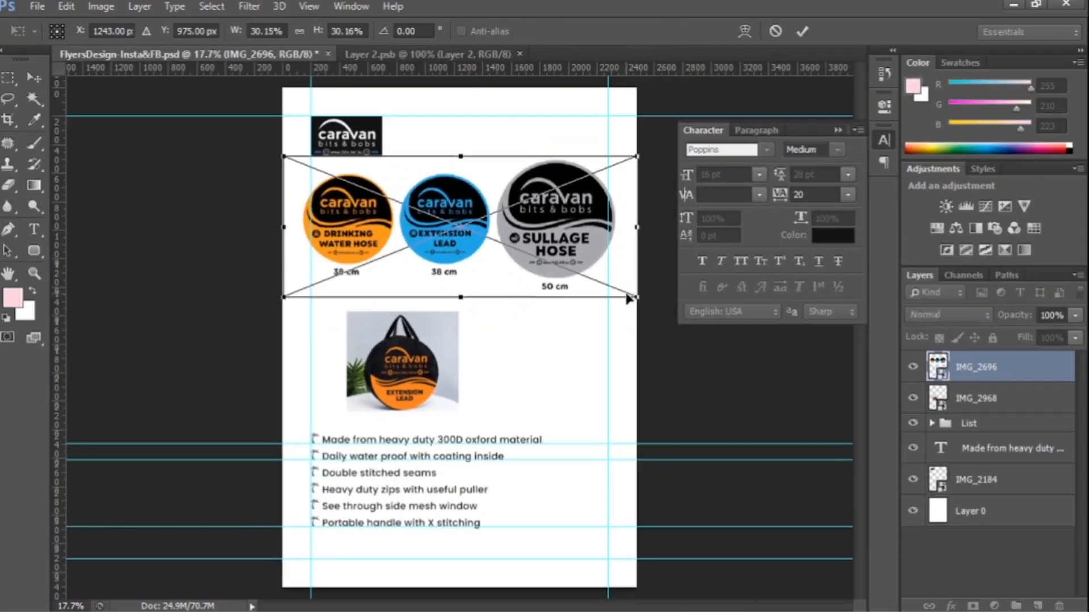
Scale down the placed IMG_2696 with the three round bag designs between the logo and the product photo.
{"action": "left_click_drag", "start_coordinate": [637, 296], "coordinate": [600, 263]}
{"action": "key", "text": "Return"}
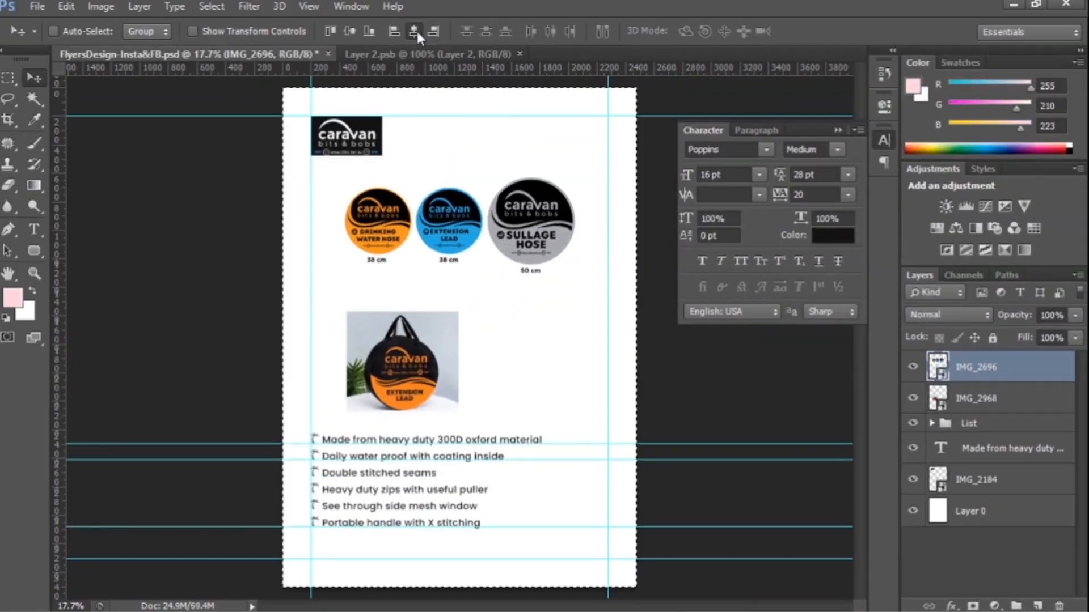
Add a drop shadow to the extension lead bag photo with a 40 px size, adjusted opacity and a dark grey colour.
{"action": "double_click", "coordinate": [1029, 411]}
{"action": "left_click", "coordinate": [557, 383]}
{"action": "left_click", "coordinate": [837, 285]}
{"action": "type", "text": "25"}
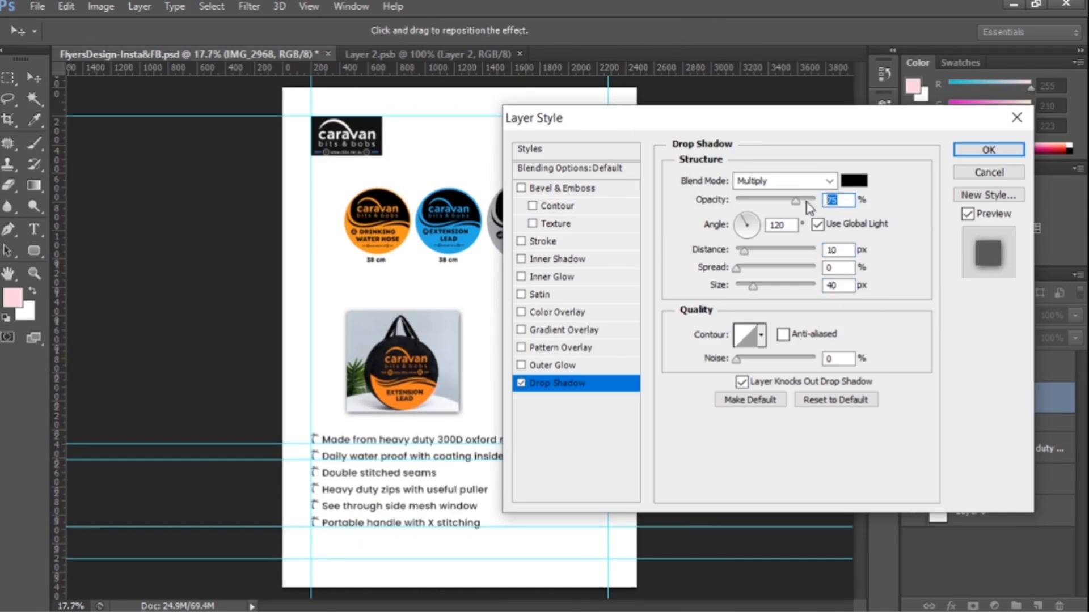
{"action": "type", "text": "40"}
{"action": "left_click", "coordinate": [854, 181]}
{"action": "left_click", "coordinate": [608, 461]}
{"action": "key", "text": "Return"}
Add a 5 px outside stroke to the extension lead photo in the orange sampled from the bag.
{"action": "left_click", "coordinate": [543, 241]}
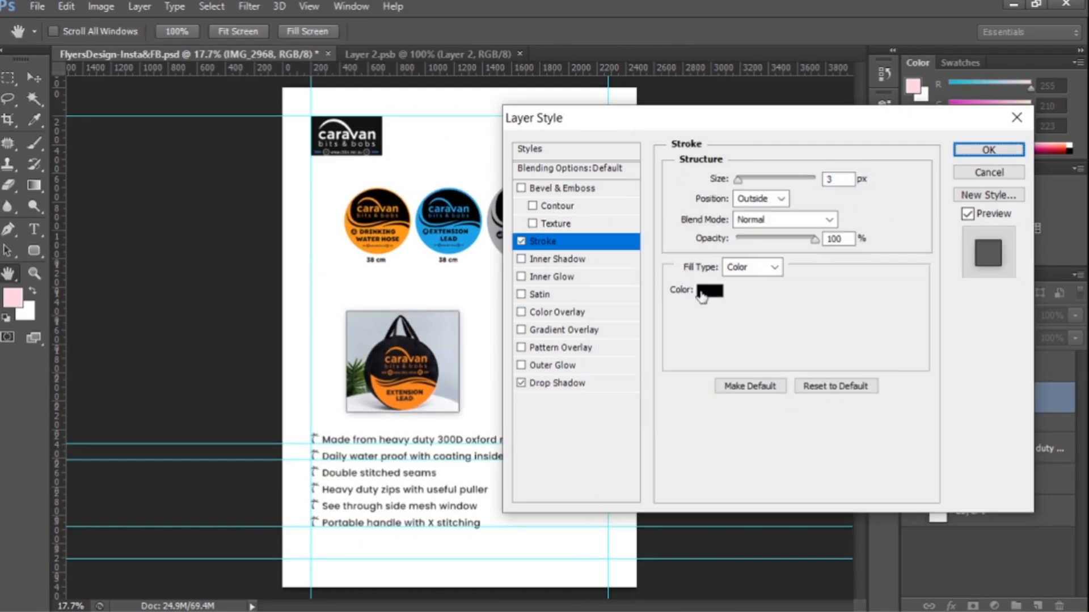
{"action": "left_click", "coordinate": [709, 290]}
{"action": "left_click", "coordinate": [427, 398]}
{"action": "key", "text": "Return"}
{"action": "double_click", "coordinate": [839, 178]}
{"action": "type", "text": "5"}
{"action": "key", "text": "Tab"}
{"action": "left_click", "coordinate": [852, 212]}
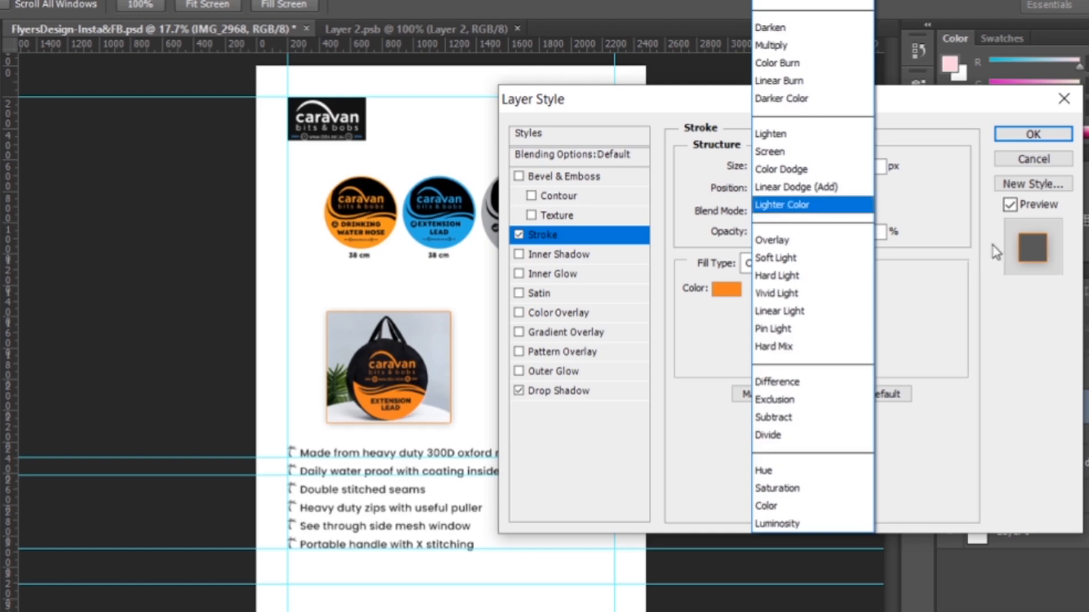
{"action": "left_click", "coordinate": [985, 245]}
Switch the stroke's fill type to Gradient and choose the Orange, Yellow, Orange preset.
{"action": "left_click", "coordinate": [792, 264]}
{"action": "left_click", "coordinate": [762, 300]}
{"action": "left_click", "coordinate": [748, 289]}
{"action": "left_click", "coordinate": [729, 399]}
{"action": "left_click", "coordinate": [791, 468]}
{"action": "key", "text": "Return"}
{"action": "left_click", "coordinate": [946, 160]}
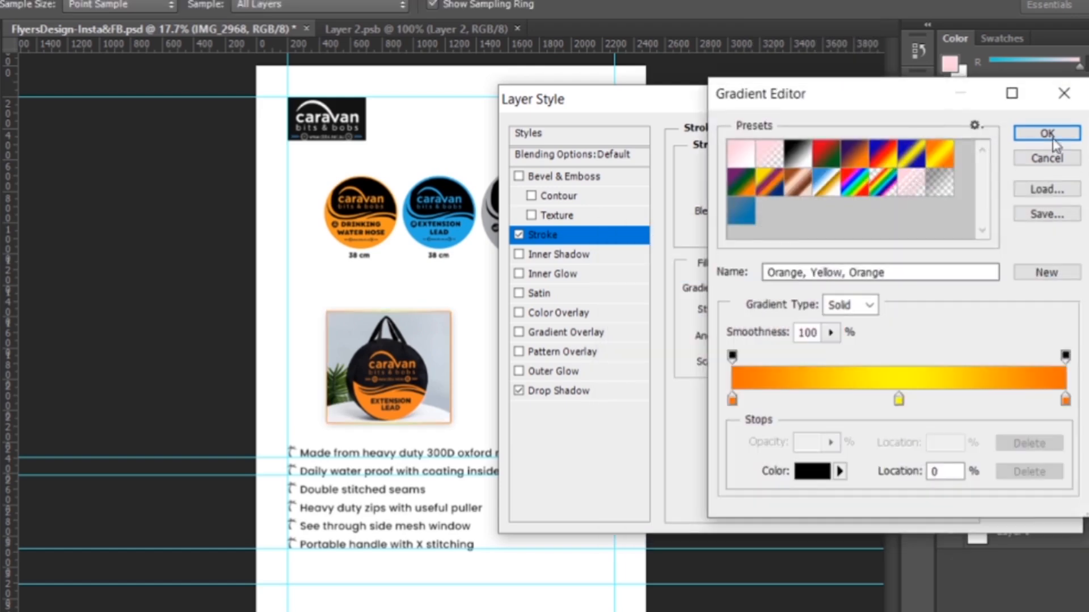
{"action": "left_click", "coordinate": [1047, 134]}
Recolour the stroke gradient's end stop with the bag's orange and move the extension lead photo against the left guide.
{"action": "left_click", "coordinate": [774, 289]}
{"action": "left_click", "coordinate": [812, 471]}
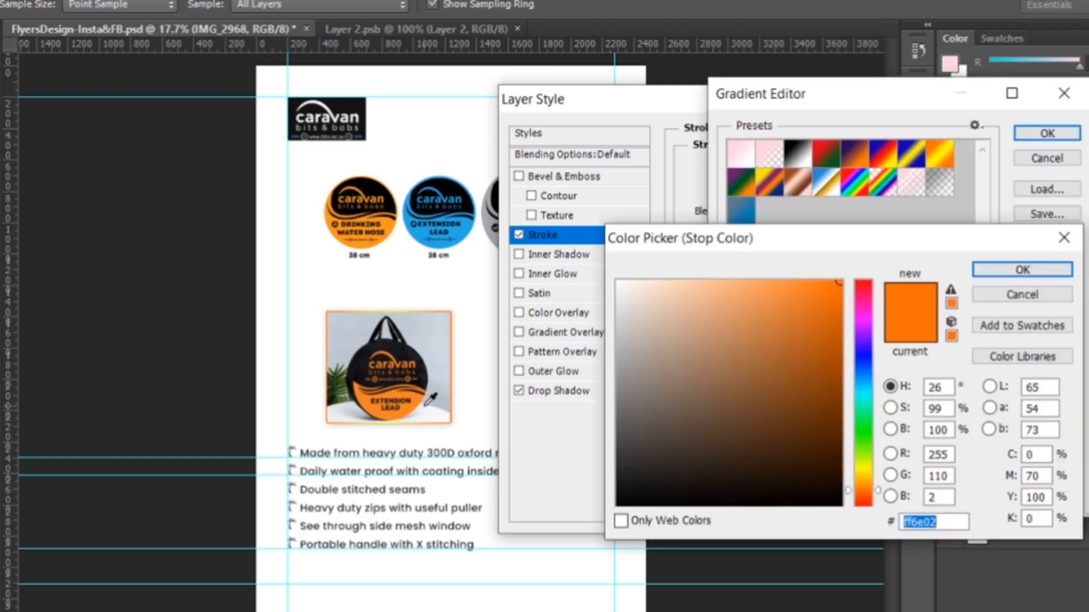
{"action": "key", "text": "Return"}
{"action": "left_click", "coordinate": [1031, 136]}
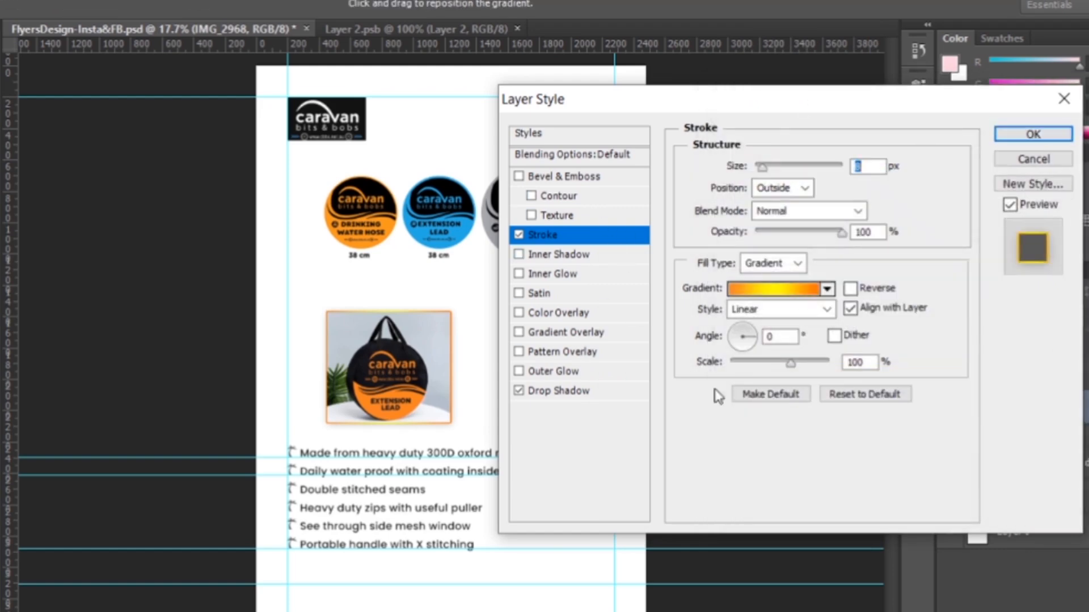
{"action": "key", "text": "Return"}
{"action": "left_click_drag", "start_coordinate": [432, 383], "coordinate": [394, 384]}
Place the drinking water hose photo IMG_2969, scale it down and park it near the flyer's lower right edge.
{"action": "left_click", "coordinate": [37, 7]}
{"action": "left_click", "coordinate": [54, 298]}
{"action": "double_click", "coordinate": [698, 121]}
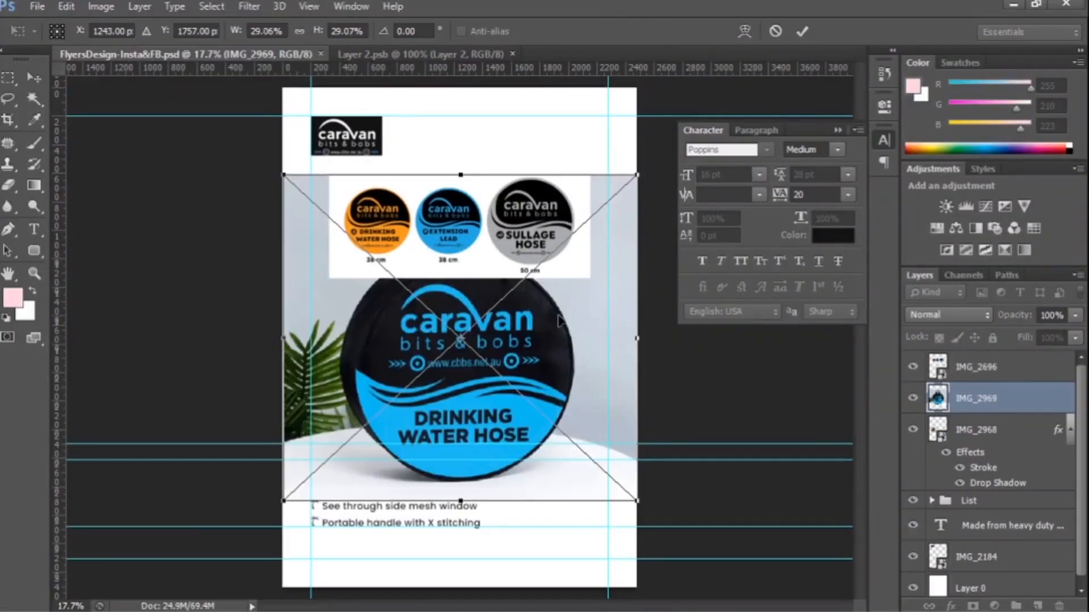
{"action": "left_click_drag", "start_coordinate": [637, 175], "coordinate": [535, 274]}
{"action": "key", "text": "Return"}
{"action": "left_click_drag", "start_coordinate": [462, 341], "coordinate": [580, 428]}
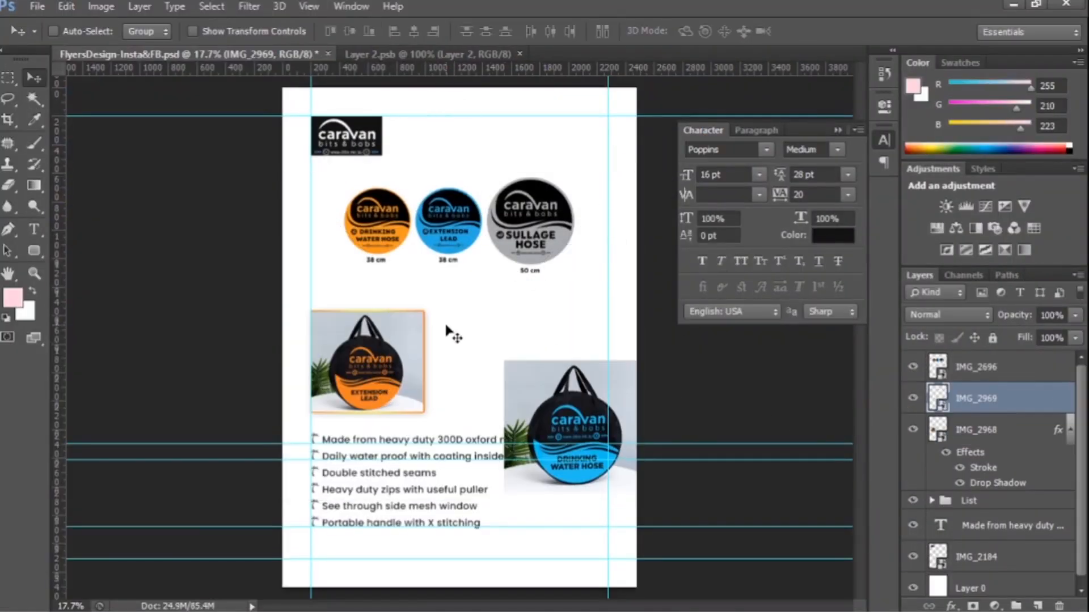
Nudge the extension lead photo up, away from the feature list, and save the flyer.
{"action": "left_click", "coordinate": [982, 420]}
{"action": "key", "text": "shift+Up"}
{"action": "key", "text": "shift+Up"}
{"action": "key", "text": "shift+Up"}
{"action": "key", "text": "shift+Up"}
{"action": "key", "text": "shift+Up"}
{"action": "key", "text": "shift+Up"}
{"action": "key", "text": "shift+Up"}
{"action": "key", "text": "shift+Up"}
{"action": "key", "text": "shift+Up"}
{"action": "key", "text": "shift+Up"}
{"action": "key", "text": "ctrl+s"}
Center the caravan logo horizontally on the canvas.
{"action": "left_click", "coordinate": [988, 553]}
{"action": "key", "text": "ctrl+a"}
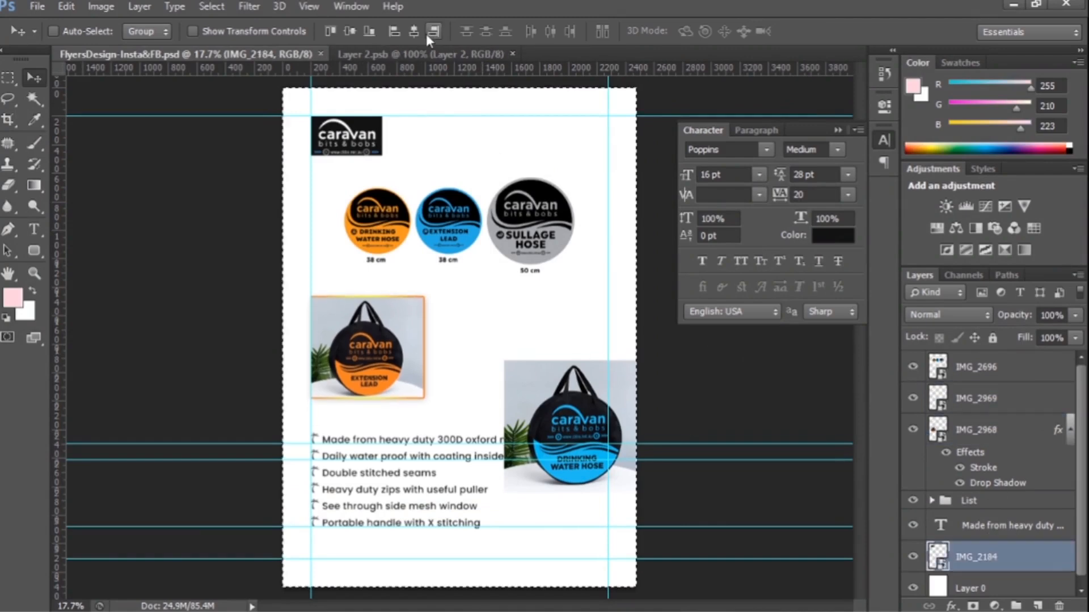
{"action": "left_click", "coordinate": [420, 34]}
{"action": "key", "text": "ctrl+d"}
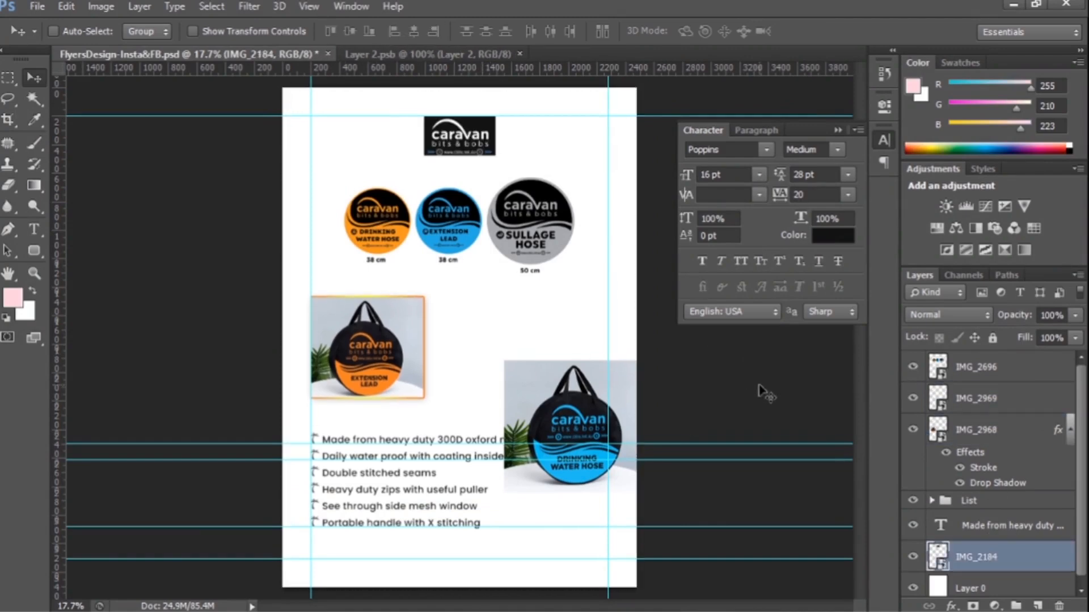
Set the feature text colour to a muted blue-grey, around #6b797f.
{"action": "double_click", "coordinate": [940, 526]}
{"action": "left_click", "coordinate": [832, 236]}
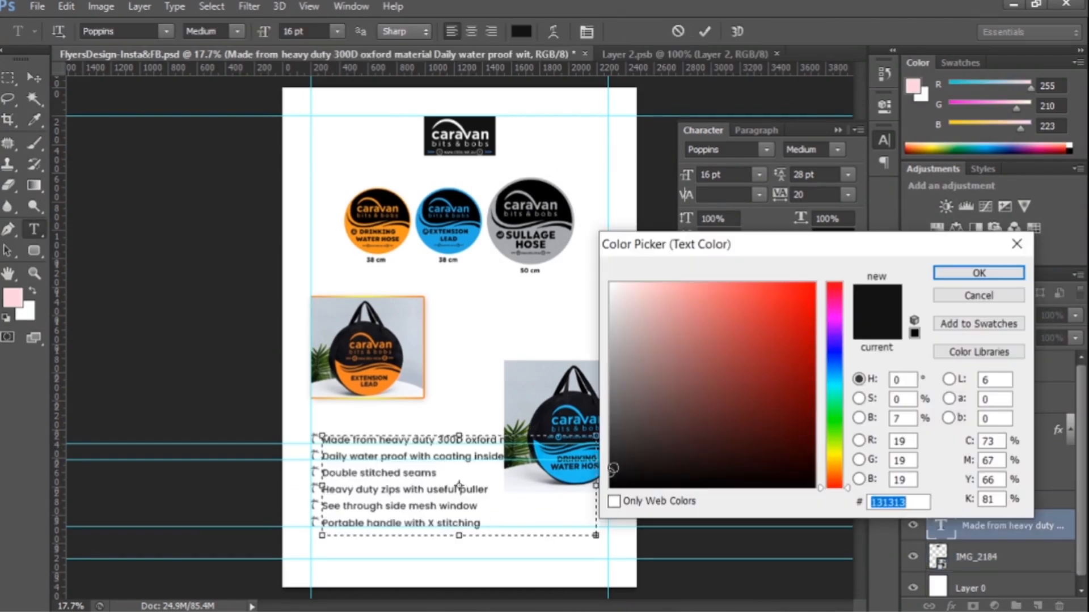
{"action": "left_click", "coordinate": [589, 474]}
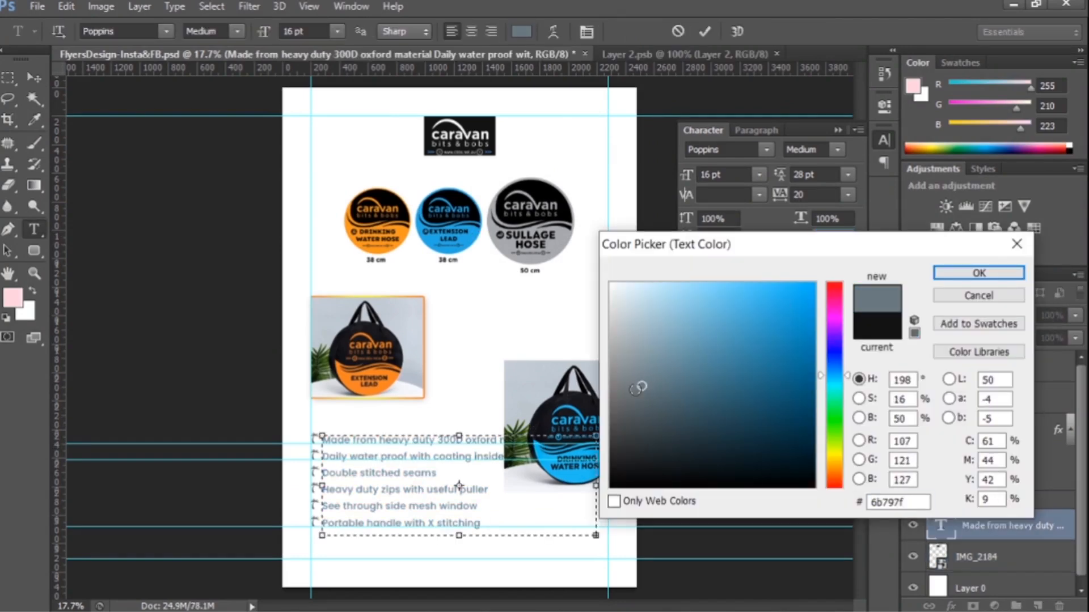
{"action": "key", "text": "Return"}
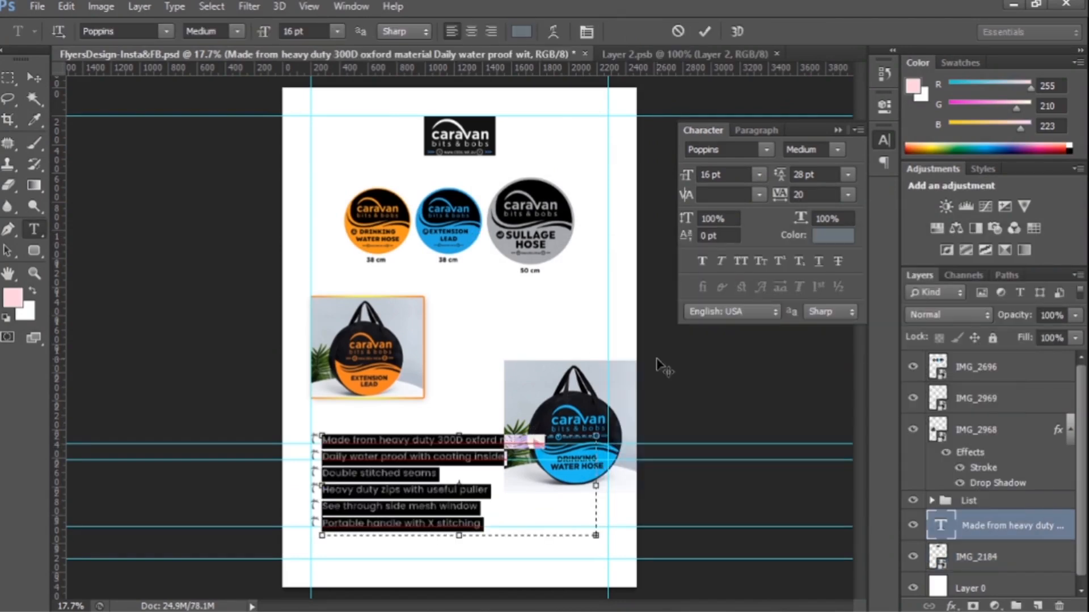
{"action": "left_click", "coordinate": [38, 83]}
Nudge the List group of palm tree icons slightly left.
{"action": "key", "text": "ctrl+semicolon"}
{"action": "key", "text": "ctrl+semicolon"}
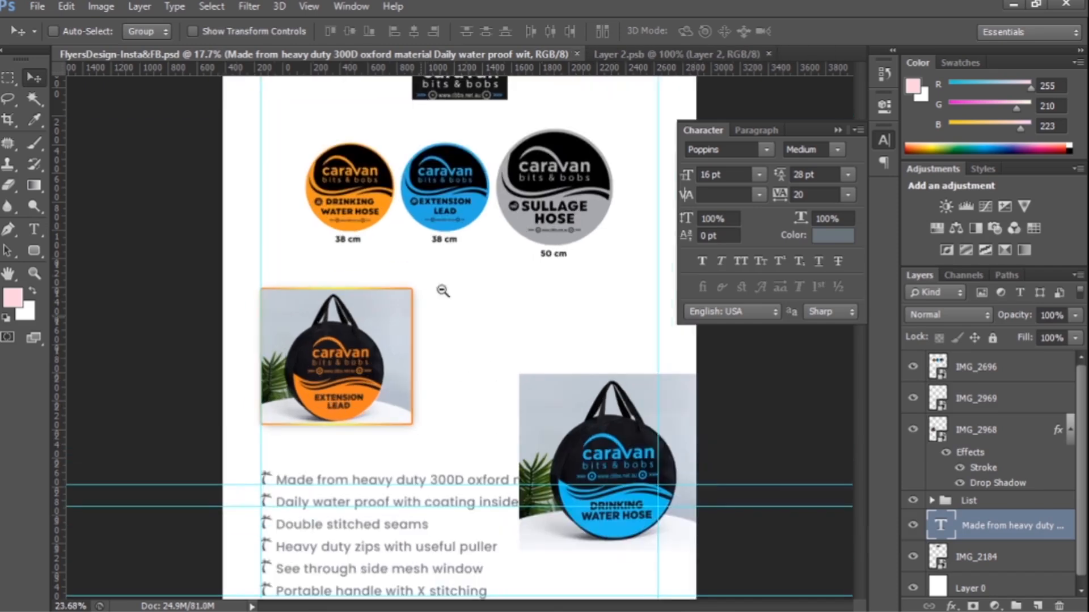
{"action": "scroll", "coordinate": [448, 292], "scroll_direction": "up", "scroll_amount": 2}
{"action": "left_click", "coordinate": [981, 501], "text": "ctrl"}
{"action": "key", "text": "shift+Left"}
Scale down the extension lead photo, keeping its upper left corner at the left guide.
{"action": "left_click", "coordinate": [973, 427]}
{"action": "key", "text": "ctrl+t"}
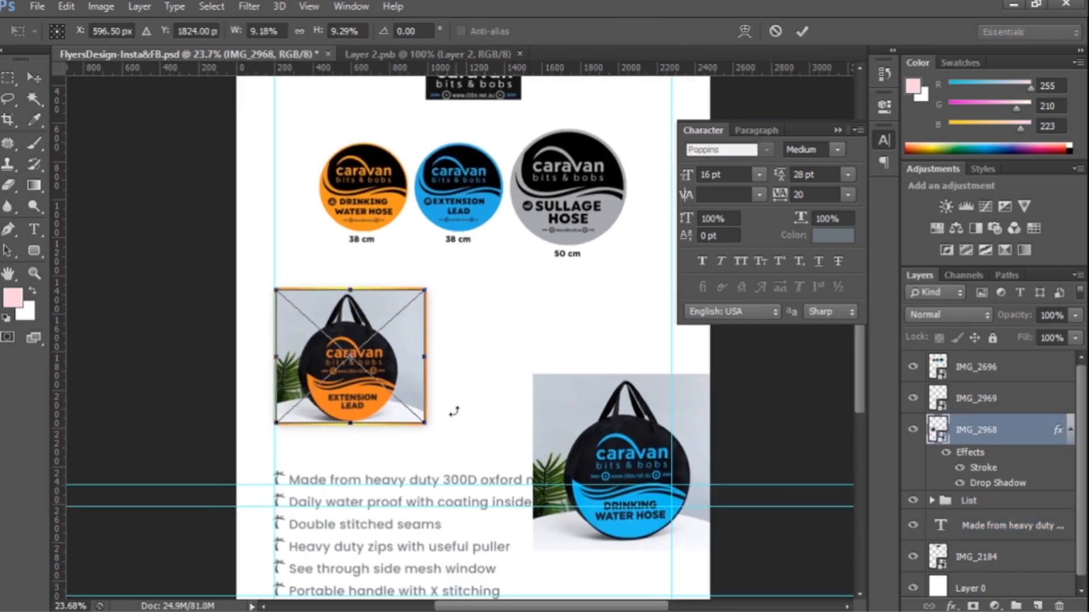
{"action": "left_click_drag", "start_coordinate": [426, 424], "coordinate": [407, 408]}
{"action": "key", "text": "Return"}
Move the drinking water hose photo beside the extension lead photo and scale it down.
{"action": "left_click", "coordinate": [973, 399]}
{"action": "left_click_drag", "start_coordinate": [652, 442], "coordinate": [533, 362]}
{"action": "key", "text": "ctrl+t"}
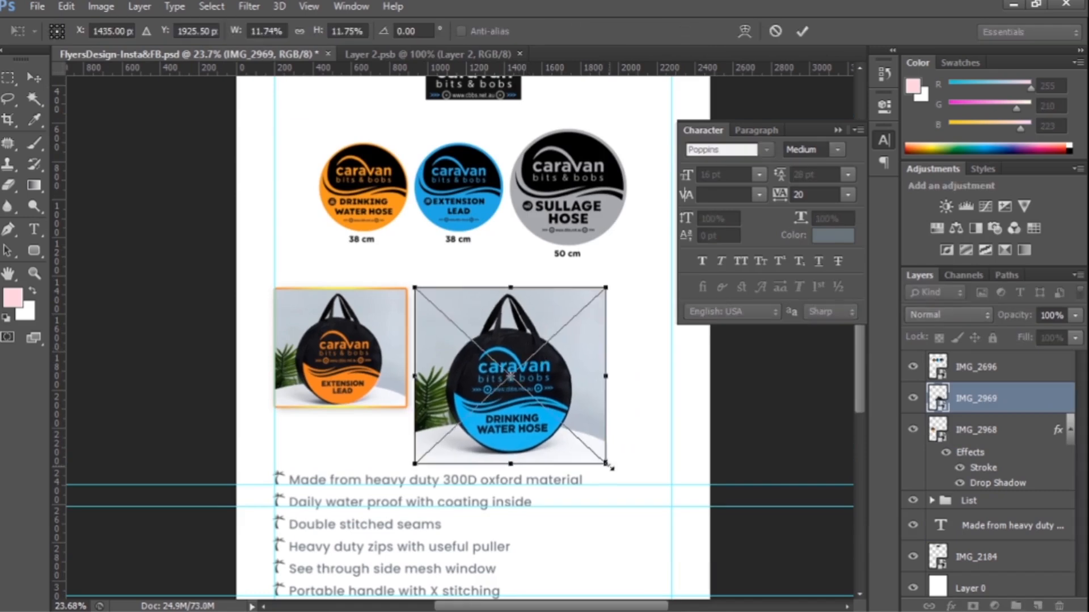
{"action": "left_click_drag", "start_coordinate": [603, 467], "coordinate": [553, 419]}
{"action": "key", "text": "Return"}
Copy the stroke and drop shadow from the extension lead photo onto the drinking water hose photo.
{"action": "right_click", "coordinate": [986, 434]}
{"action": "left_click", "coordinate": [623, 483]}
{"action": "right_click", "coordinate": [973, 399]}
{"action": "left_click", "coordinate": [647, 507]}
Resize the drinking water hose photo as the larger centre image overlapping the extension lead photo, and save the flyer.
{"action": "key", "text": "ctrl+t"}
{"action": "key", "text": "Return"}
{"action": "key", "text": "ctrl+s"}
Place the sullage hose photo IMG_2970 scaled down beside the drinking water hose photo and paste the copied layer style onto it.
{"action": "key", "text": "alt+Tab"}
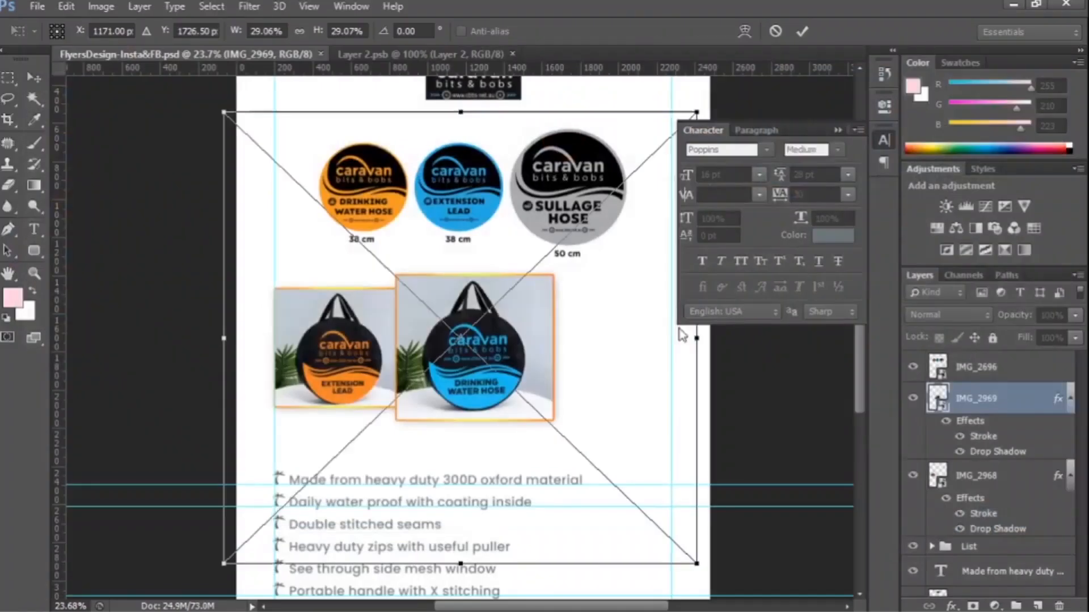
{"action": "left_click_drag", "start_coordinate": [697, 112], "coordinate": [574, 319]}
{"action": "key", "text": "Return"}
{"action": "left_click_drag", "start_coordinate": [501, 341], "coordinate": [646, 378]}
{"action": "right_click", "coordinate": [1009, 398]}
{"action": "left_click", "coordinate": [664, 506]}
Resize the sullage hose photo to match the extension lead photo at the right guide and stack it beneath the drinking water hose photo.
{"action": "left_click_drag", "start_coordinate": [580, 356], "coordinate": [435, 338]}
{"action": "key", "text": "ctrl+t"}
{"action": "mouse_move", "coordinate": [532, 429]}
{"action": "left_mouse_down"}
{"action": "mouse_move", "coordinate": [511, 407]}
{"action": "mouse_move", "coordinate": [633, 386]}
{"action": "left_mouse_up"}
{"action": "key", "text": "Return"}
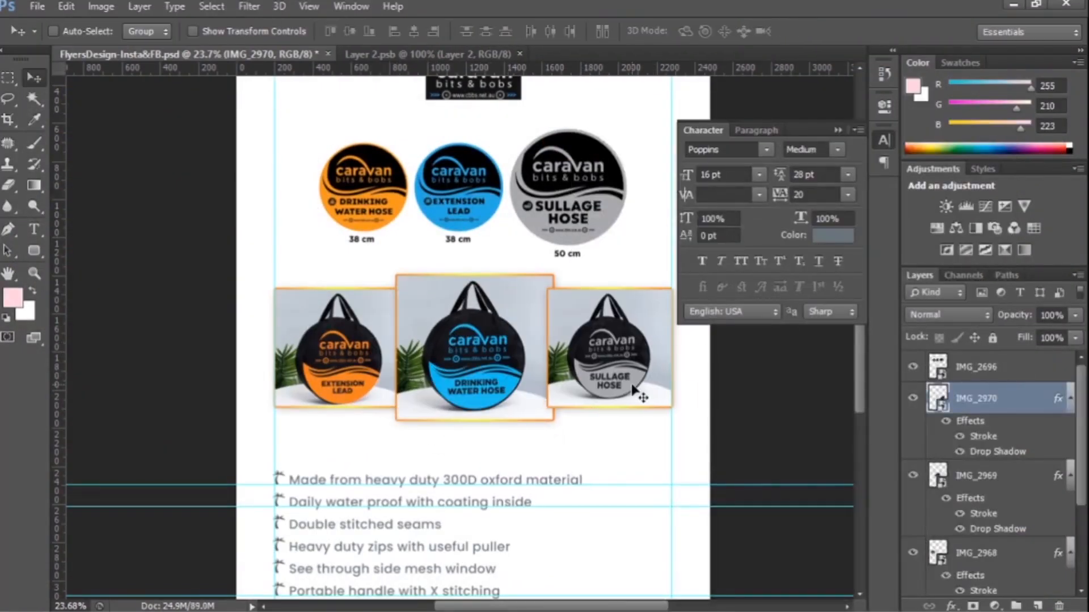
{"action": "left_click_drag", "start_coordinate": [1024, 491], "coordinate": [1024, 494]}
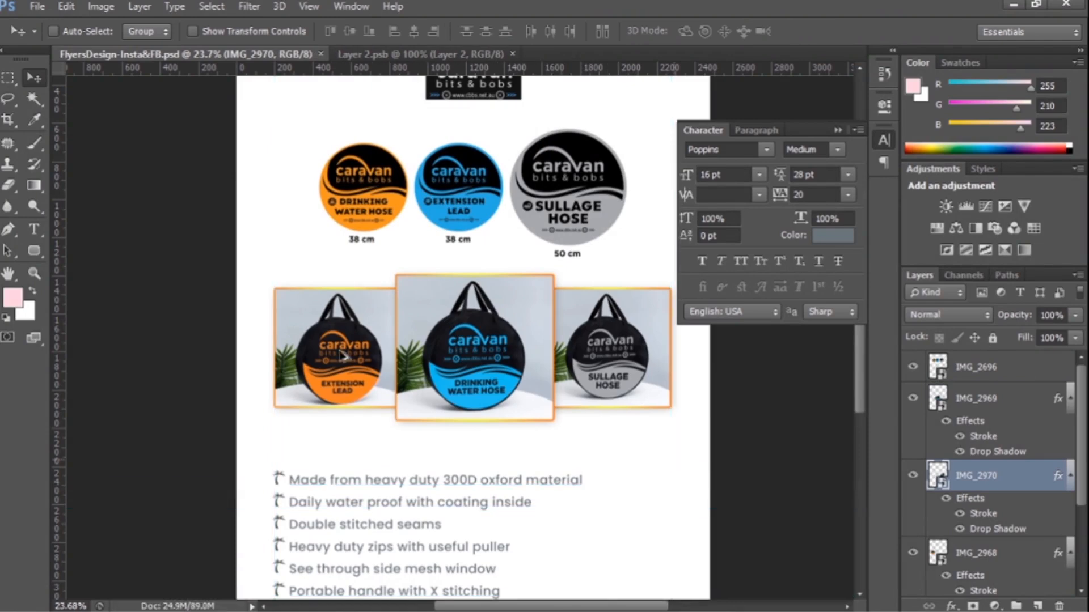
{"action": "key", "text": "ctrl+minus"}
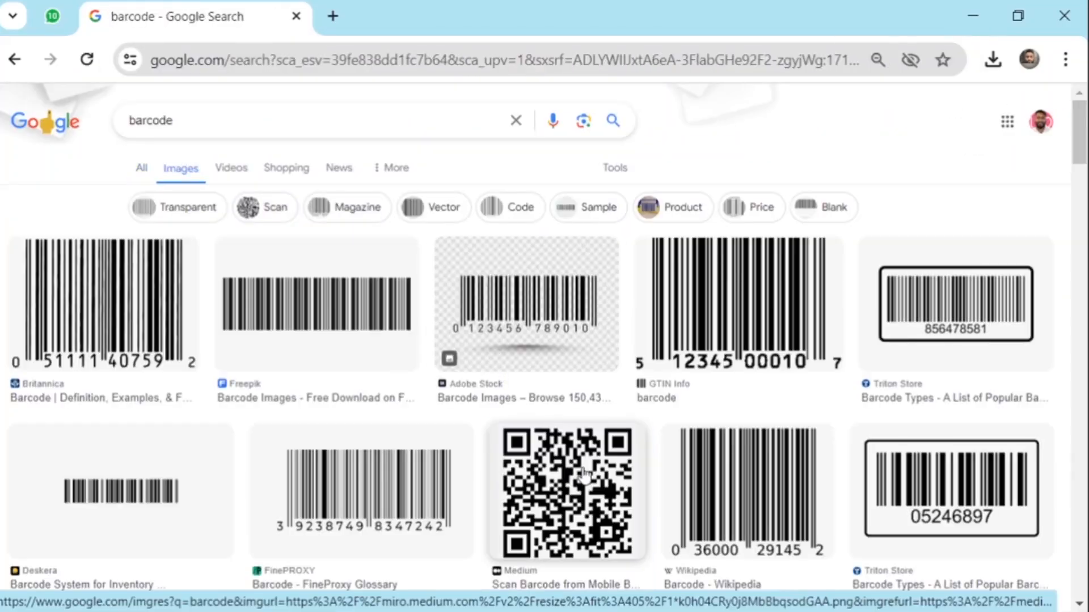
In the browser, take a QR code image from the barcode image results and remove its background with remove.bg.
{"action": "left_click", "coordinate": [584, 473]}
{"action": "left_click", "coordinate": [333, 16]}
{"action": "type", "text": "remove.bg/upload"}
{"action": "key", "text": "Return"}
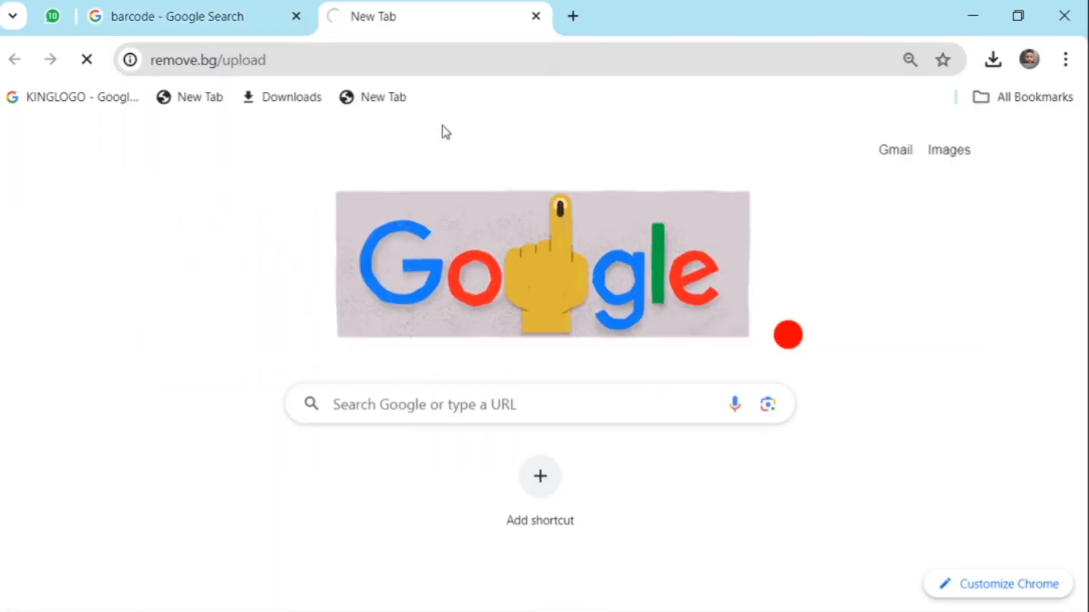
{"action": "key", "text": "ctrl+v"}
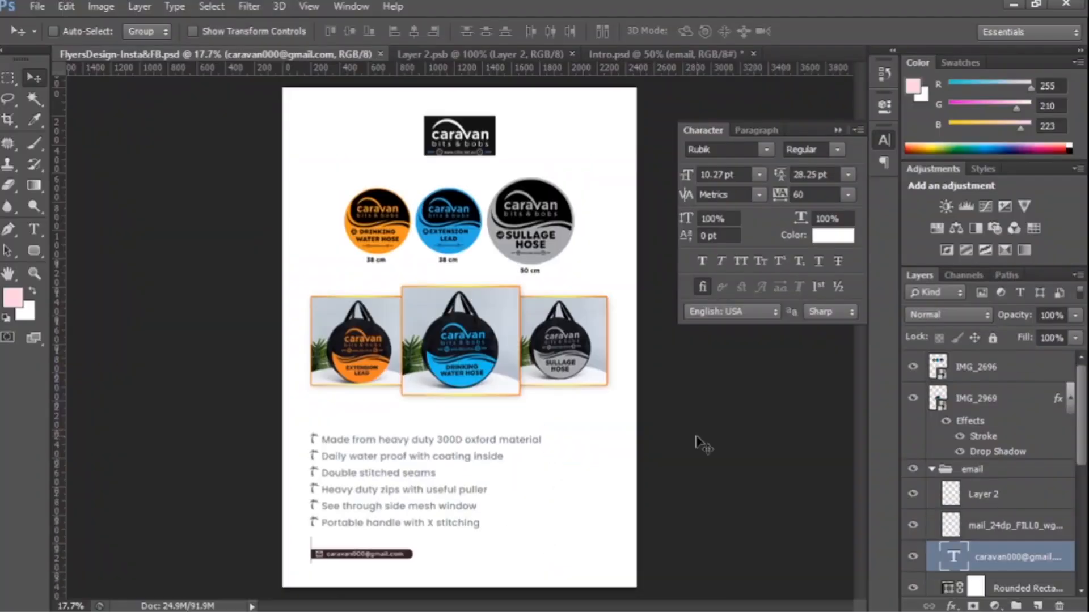
{"action": "scroll", "coordinate": [999, 428], "scroll_direction": "down", "scroll_amount": 4}
{"action": "scroll", "coordinate": [999, 428], "scroll_direction": "up", "scroll_amount": 1}
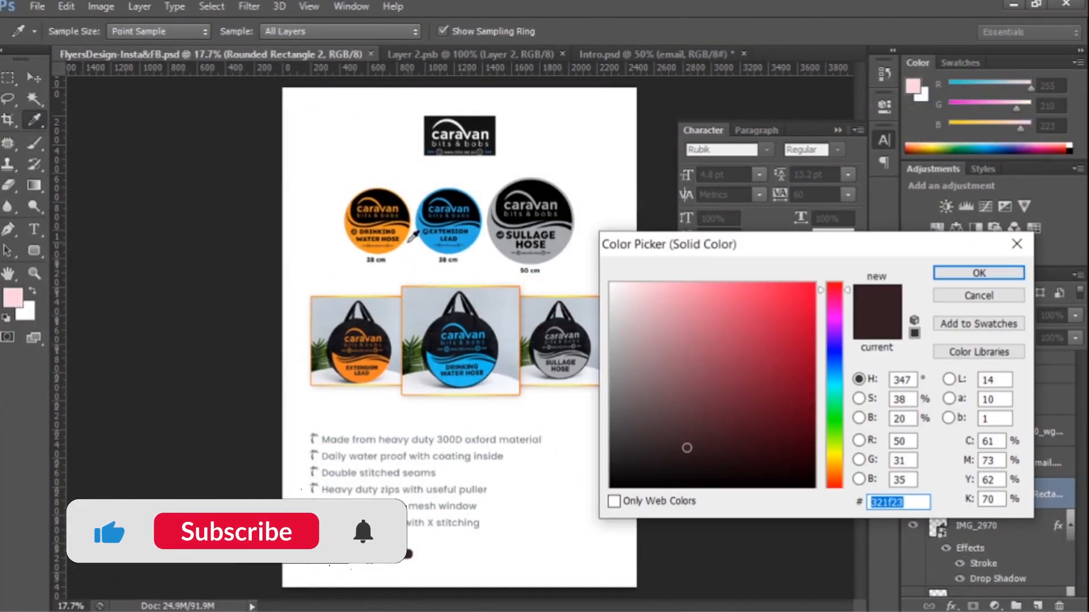
Recolour the email banner's rounded rectangle with the blue sampled from the drinking water hose bag.
{"action": "left_click", "coordinate": [377, 221]}
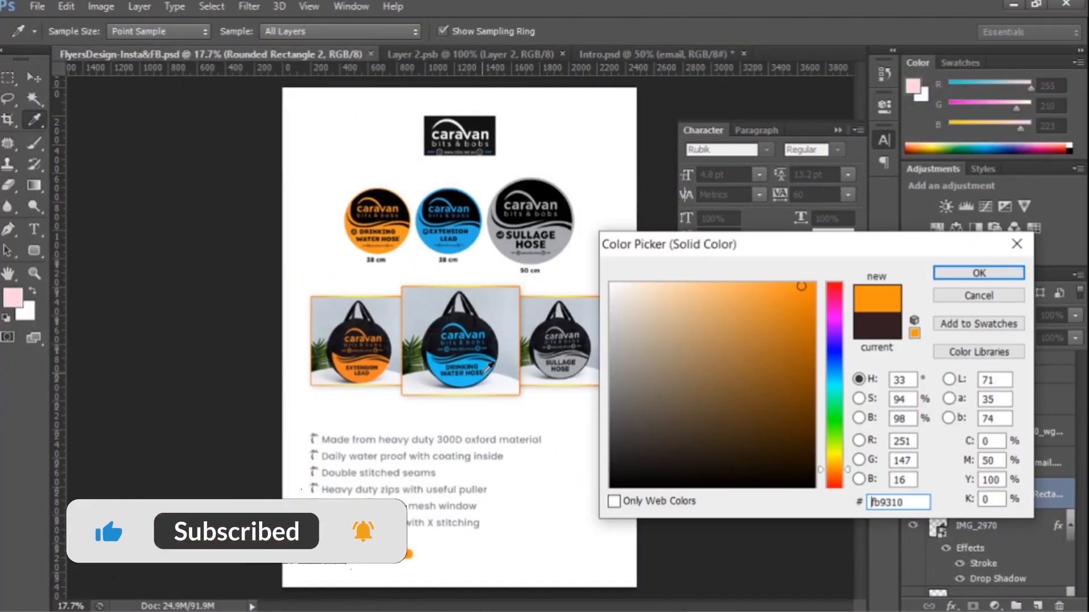
{"action": "left_click", "coordinate": [979, 273]}
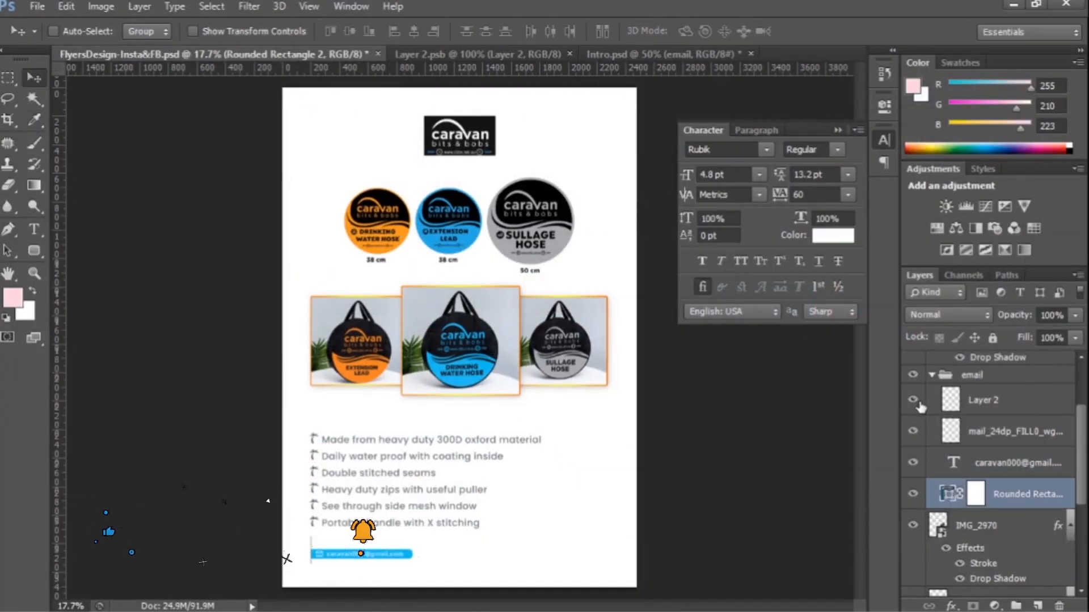
Delete the dark vertical bar layer at the left end of the email banner.
{"action": "left_click", "coordinate": [952, 400]}
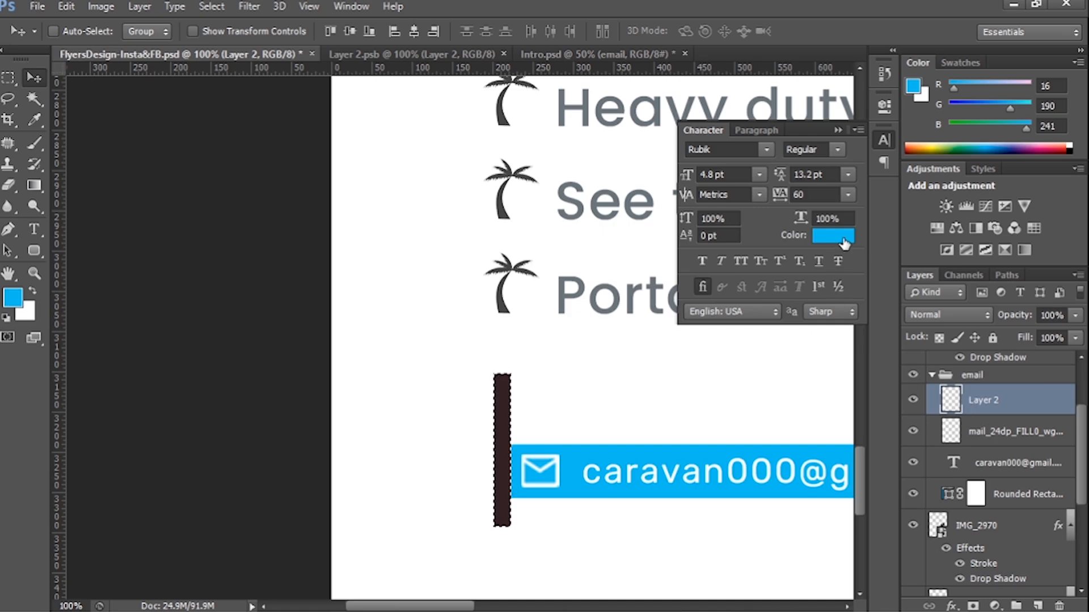
{"action": "left_click", "coordinate": [843, 240]}
{"action": "left_click", "coordinate": [763, 408]}
{"action": "left_click", "coordinate": [979, 295]}
{"action": "key", "text": "ctrl+d"}
{"action": "key", "text": "Delete"}
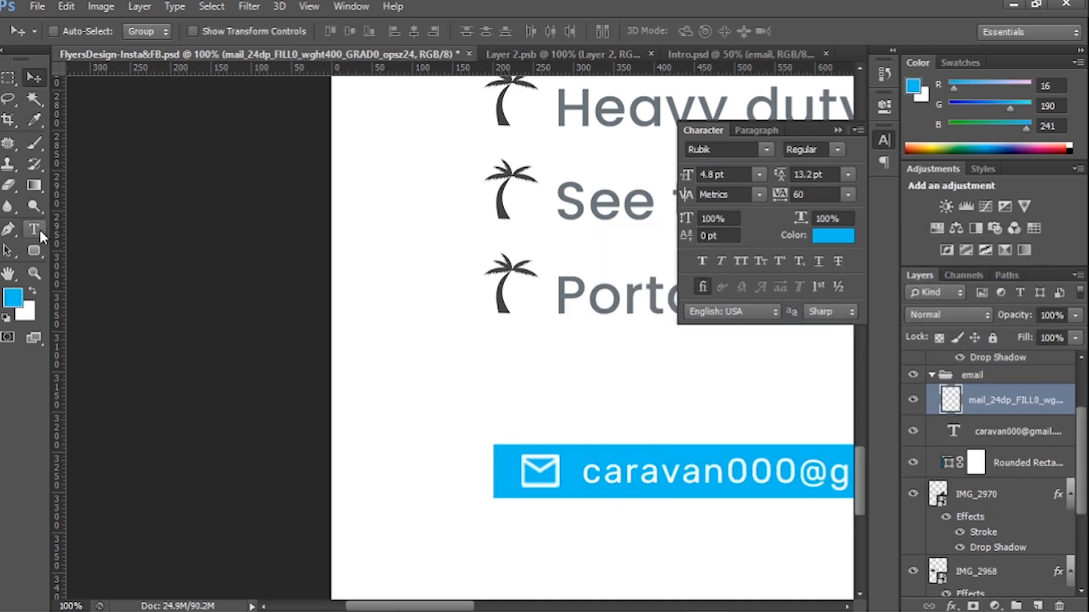
Draw a blue vertical rounded bar at the left end of the email banner and resize it to fit the banner.
{"action": "left_click_drag", "start_coordinate": [493, 526], "coordinate": [495, 569]}
{"action": "key", "text": "ctrl+t"}
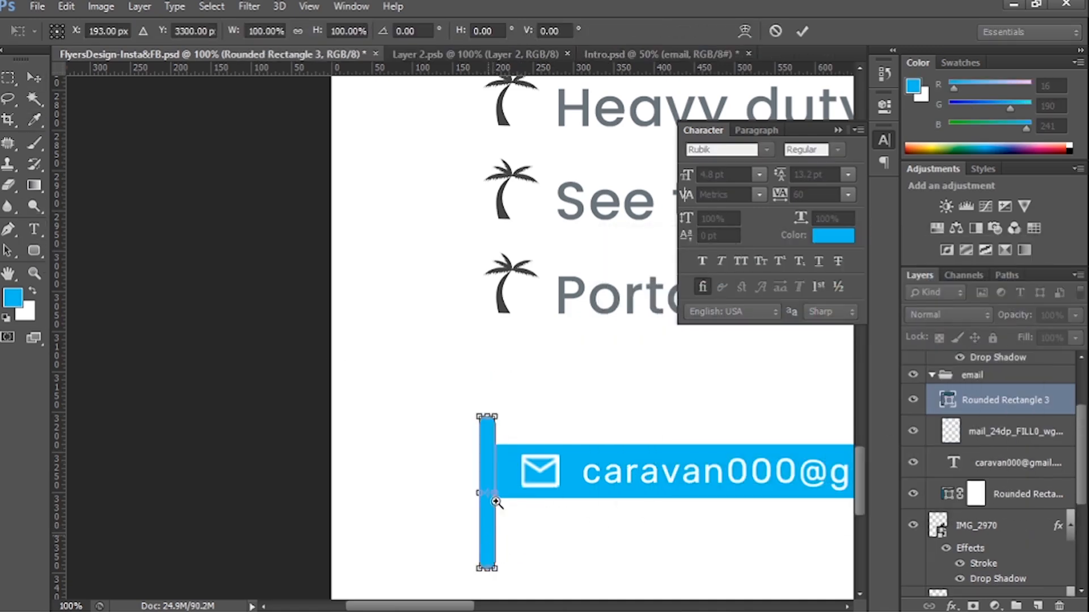
{"action": "scroll", "coordinate": [491, 530], "scroll_direction": "up", "scroll_amount": 5}
{"action": "left_click_drag", "start_coordinate": [510, 402], "coordinate": [472, 402]}
{"action": "left_click_drag", "start_coordinate": [463, 435], "coordinate": [506, 391]}
{"action": "key", "text": "Return"}
{"action": "key", "text": "ctrl+0"}
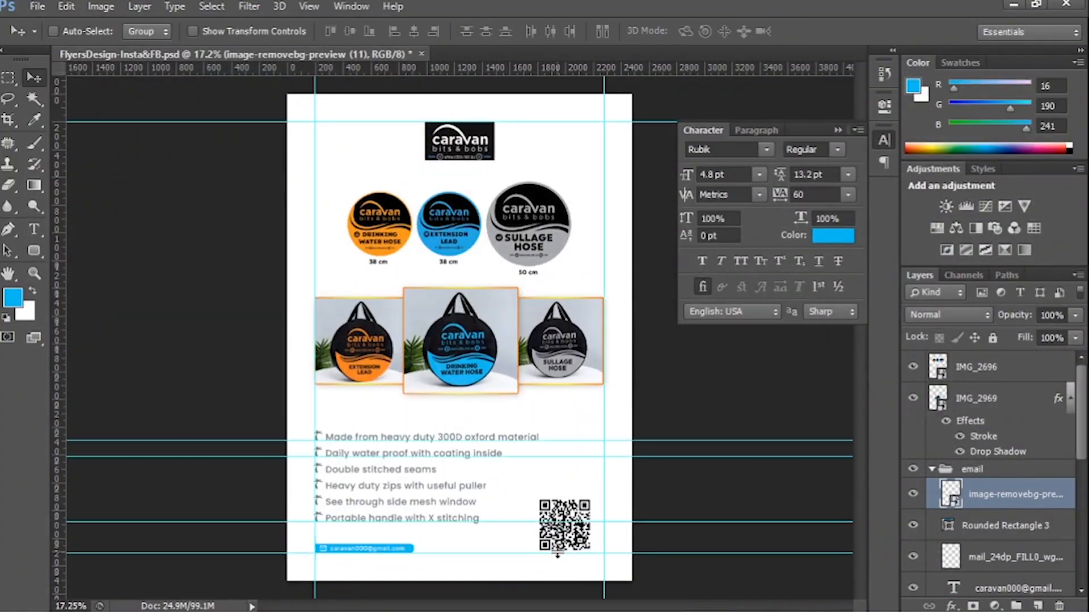
Draw a blue rounded rectangle about 420 × 412 px with a 10 px radius over the QR code, ending at the right and lower guides.
{"action": "scroll", "coordinate": [595, 556], "scroll_direction": "up", "scroll_amount": 5}
{"action": "left_click_drag", "start_coordinate": [433, 359], "coordinate": [604, 528]}
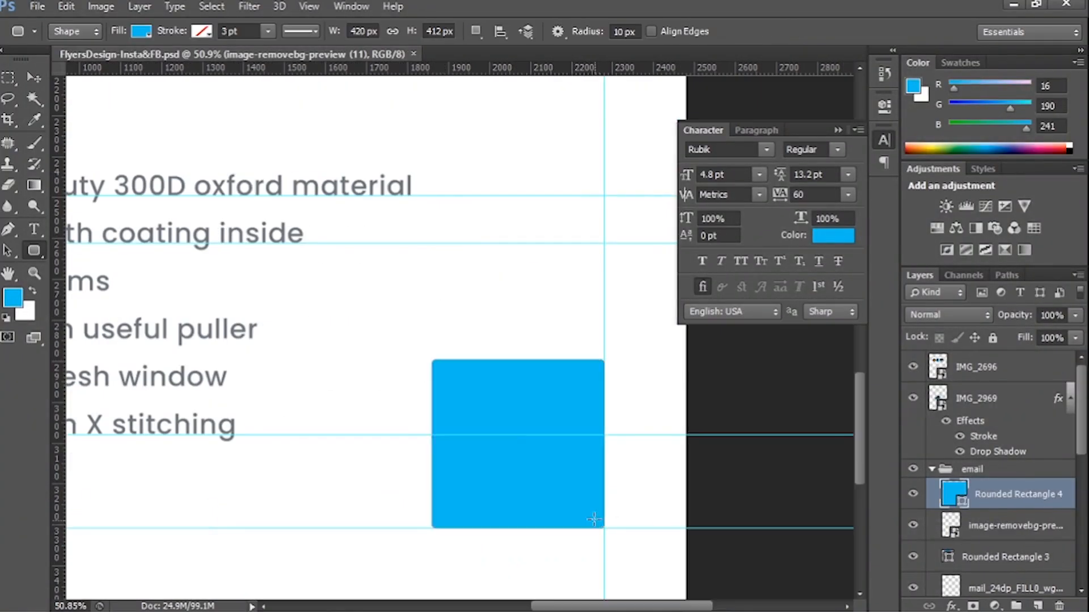
Move the blue rounded rectangle behind the QR code and try orange and light blue fills sampled from the flyer.
{"action": "key", "text": "v"}
{"action": "left_click_drag", "start_coordinate": [992, 496], "coordinate": [989, 539]}
{"action": "scroll", "coordinate": [839, 517], "scroll_direction": "down", "scroll_amount": 5}
{"action": "left_click", "coordinate": [377, 366]}
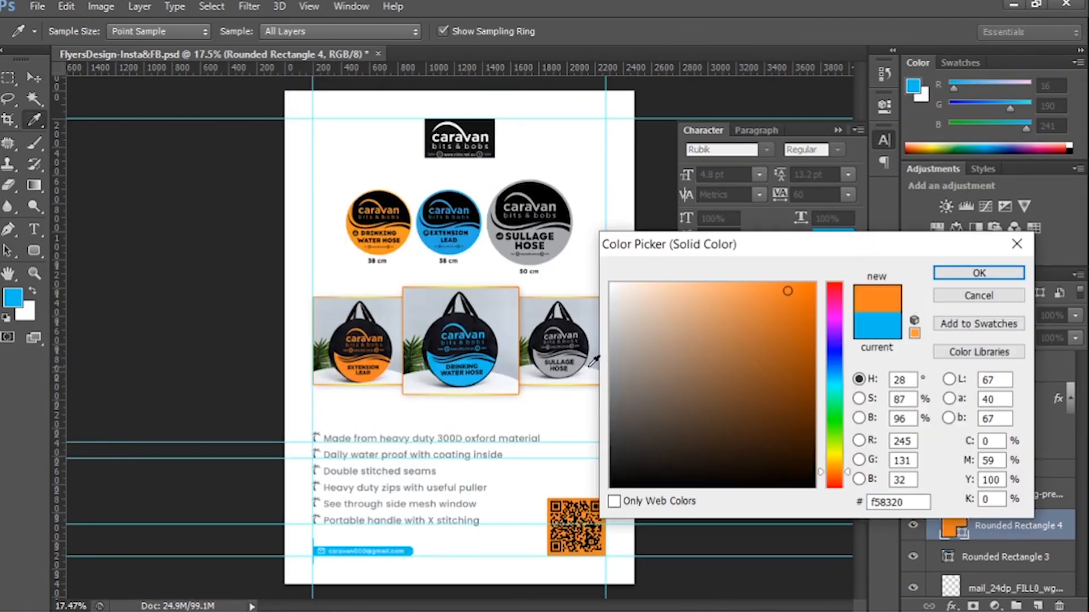
{"action": "left_click", "coordinate": [491, 340]}
{"action": "left_click", "coordinate": [489, 361]}
{"action": "left_click", "coordinate": [662, 285]}
{"action": "left_click", "coordinate": [747, 294]}
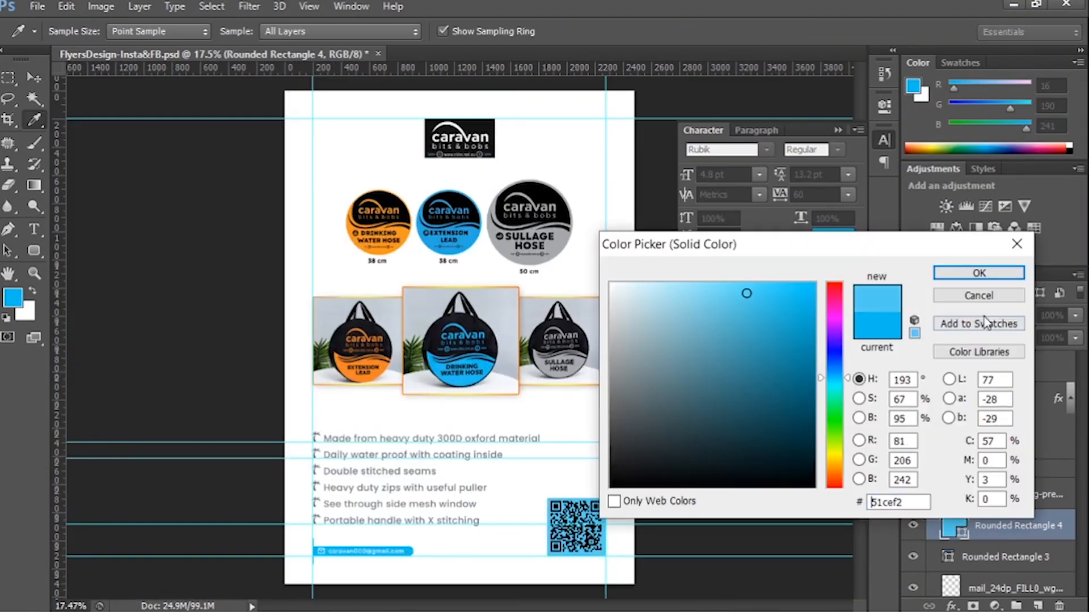
{"action": "left_click", "coordinate": [979, 296]}
Replace the filled rectangle with an unfilled rounded frame about 429 × 424 px around the QR code, stroked in the email banner's blue.
{"action": "key", "text": "Delete"}
{"action": "left_click", "coordinate": [34, 250]}
{"action": "left_click", "coordinate": [141, 31]}
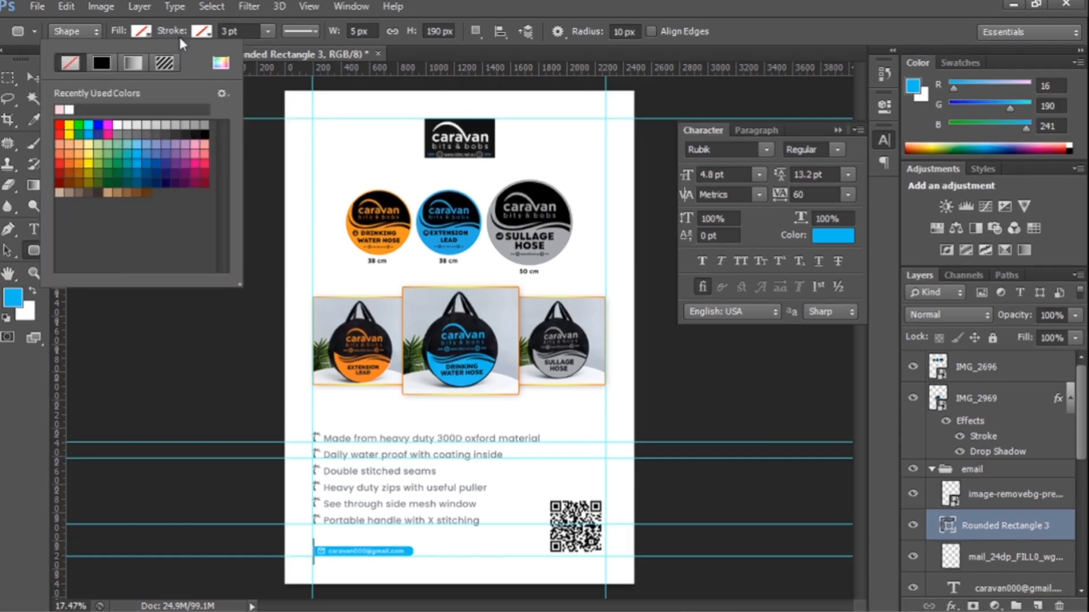
{"action": "left_click", "coordinate": [281, 62]}
{"action": "left_click", "coordinate": [409, 551]}
{"action": "left_click", "coordinate": [978, 273]}
{"action": "left_click_drag", "start_coordinate": [545, 497], "coordinate": [573, 525]}
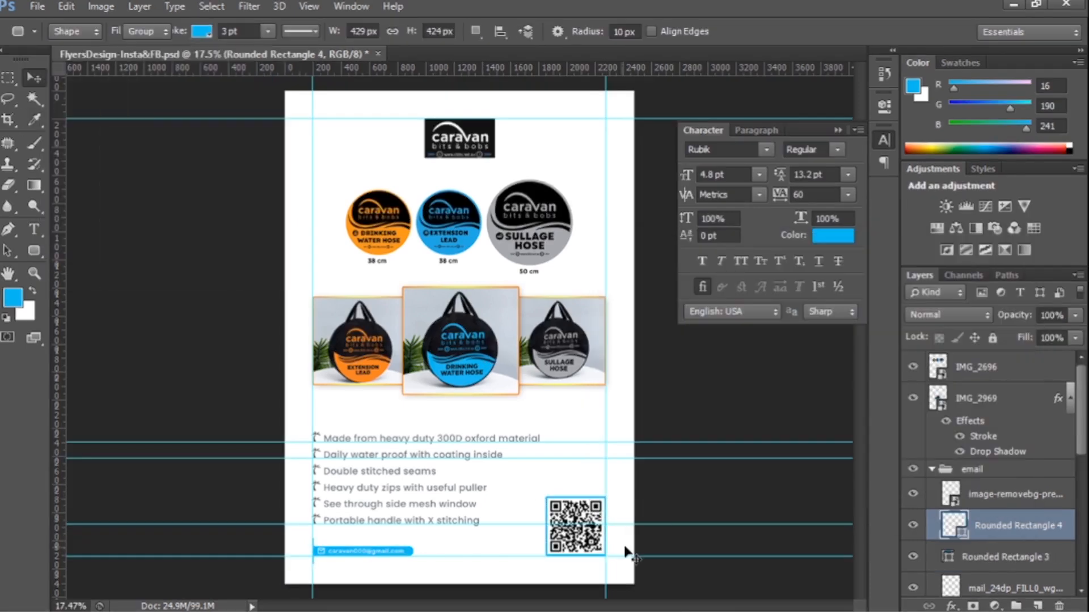
Hide the guides, save the flyer and collapse the Character settings.
{"action": "key", "text": "v"}
{"action": "key", "text": "ctrl+semicolon"}
{"action": "key", "text": "ctrl+s"}
{"action": "left_click", "coordinate": [838, 131]}
Scale the row of three round hose labels down slightly and save the flyer.
{"action": "left_click", "coordinate": [536, 244], "text": "ctrl"}
{"action": "key", "text": "ctrl+t"}
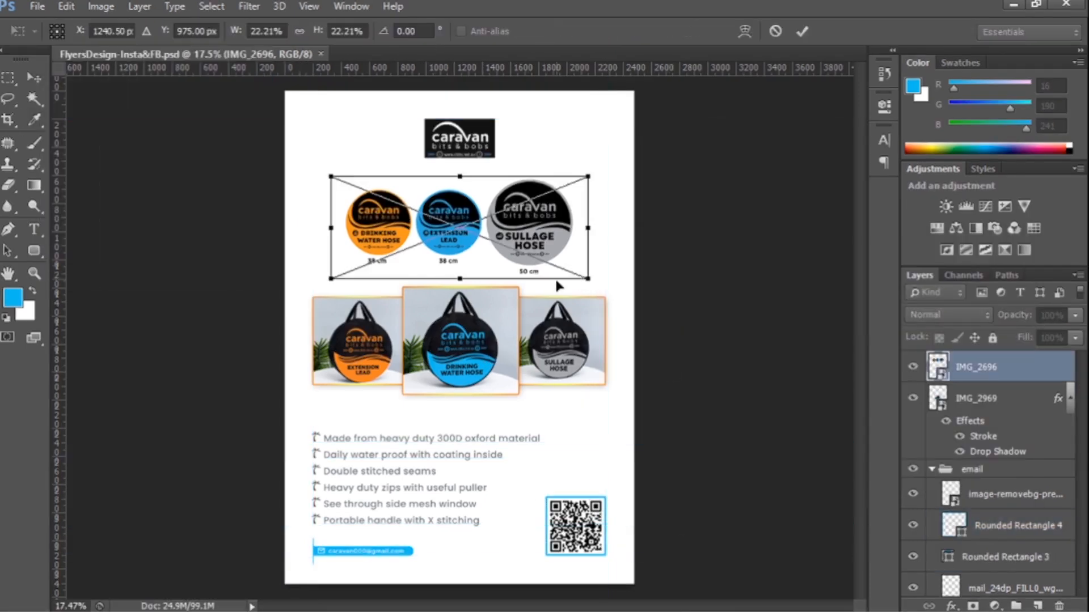
{"action": "left_click_drag", "start_coordinate": [588, 279], "coordinate": [580, 275]}
{"action": "key", "text": "Return"}
{"action": "key", "text": "ctrl+semicolon"}
Show the guides over the flyer again.
{"action": "key", "text": "ctrl+semicolon"}
{"action": "key", "text": "ctrl+s"}
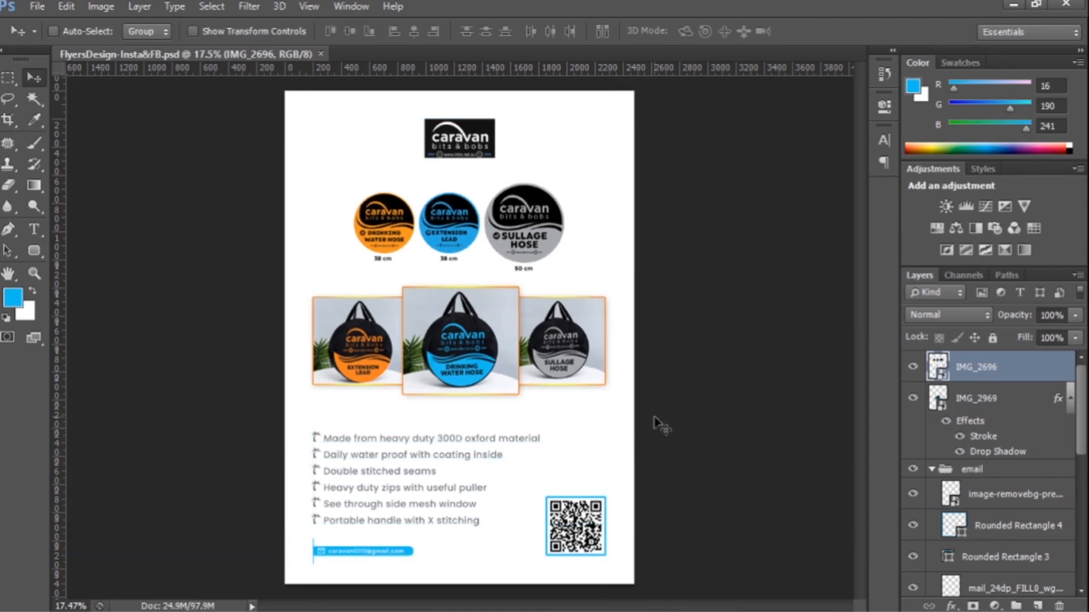
{"action": "key", "text": "ctrl+semicolon"}
{"action": "key", "text": "ctrl+semicolon"}
{"action": "key", "text": "ctrl+semicolon"}
{"action": "key", "text": "alt+Tab"}
{"action": "key", "text": "alt+Tab"}
Scale the QR code and its blue frame down together towards the lower-right guide corner and save the flyer.
{"action": "scroll", "coordinate": [987, 467], "scroll_direction": "down", "scroll_amount": 1}
{"action": "left_click", "coordinate": [989, 467]}
{"action": "left_click", "coordinate": [991, 494], "text": "shift"}
{"action": "key", "text": "ctrl+t"}
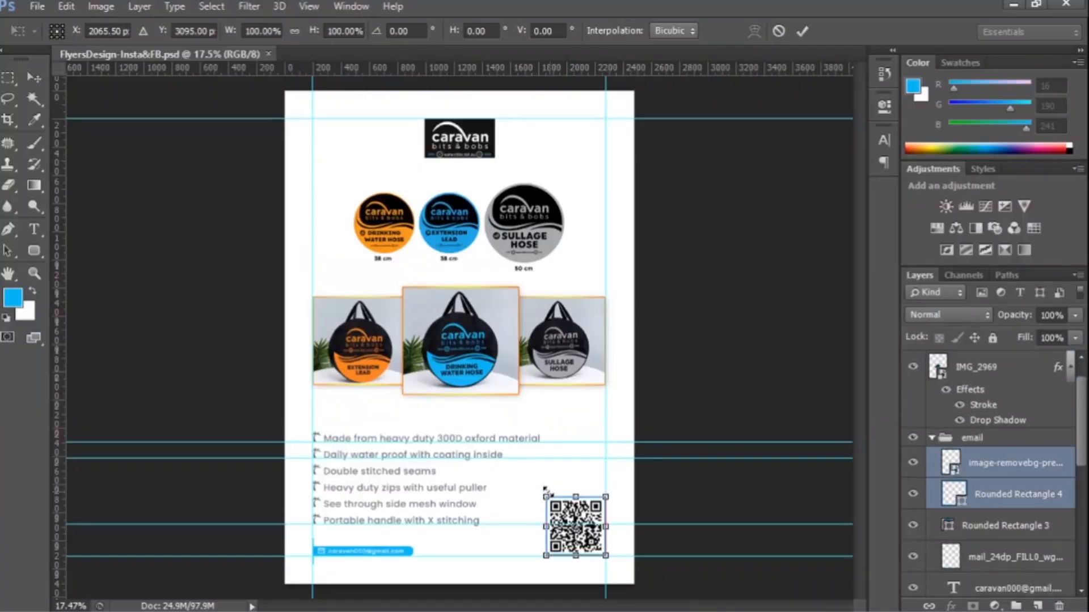
{"action": "left_click_drag", "start_coordinate": [546, 497], "coordinate": [552, 503]}
{"action": "key", "text": "Return"}
{"action": "key", "text": "ctrl+semicolon"}
{"action": "key", "text": "ctrl+s"}
{"action": "key", "text": "ctrl+semicolon"}
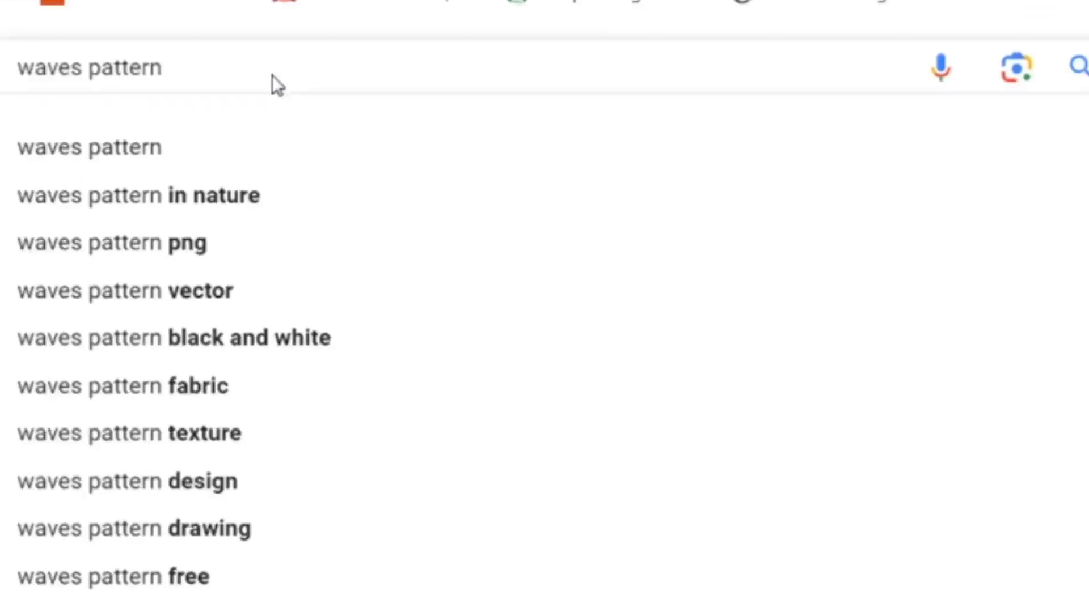
Search Google Images in the browser for "waves pattern" and examine the patterns for a flyer background.
{"action": "key", "text": "Return"}
{"action": "scroll", "coordinate": [572, 431], "scroll_direction": "down", "scroll_amount": 5}
{"action": "left_click", "coordinate": [567, 400]}
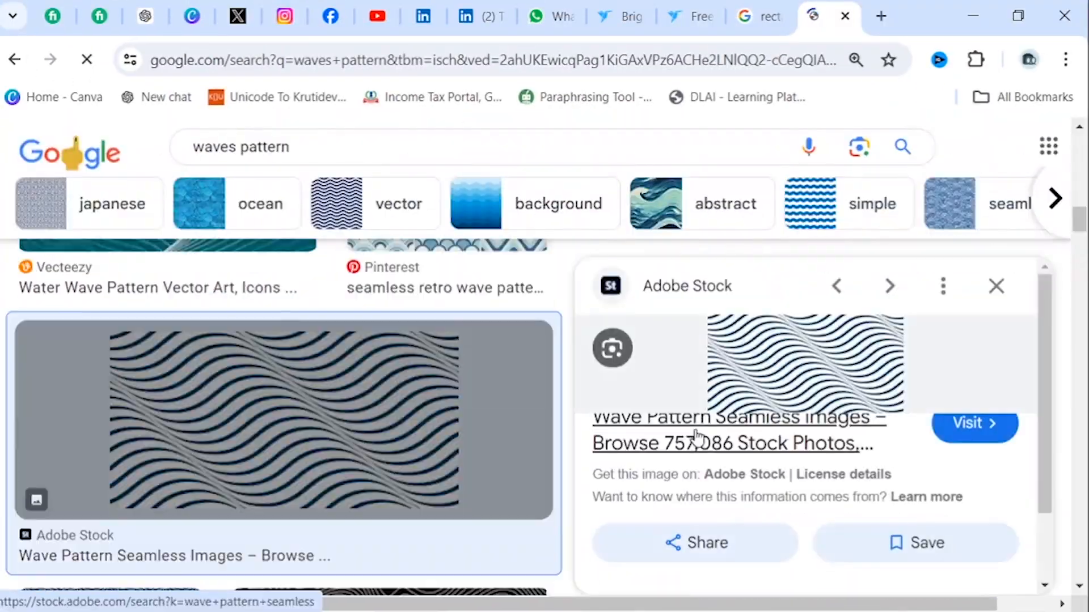
{"action": "scroll", "coordinate": [284, 397], "scroll_direction": "down", "scroll_amount": 3}
{"action": "right_click", "coordinate": [828, 369]}
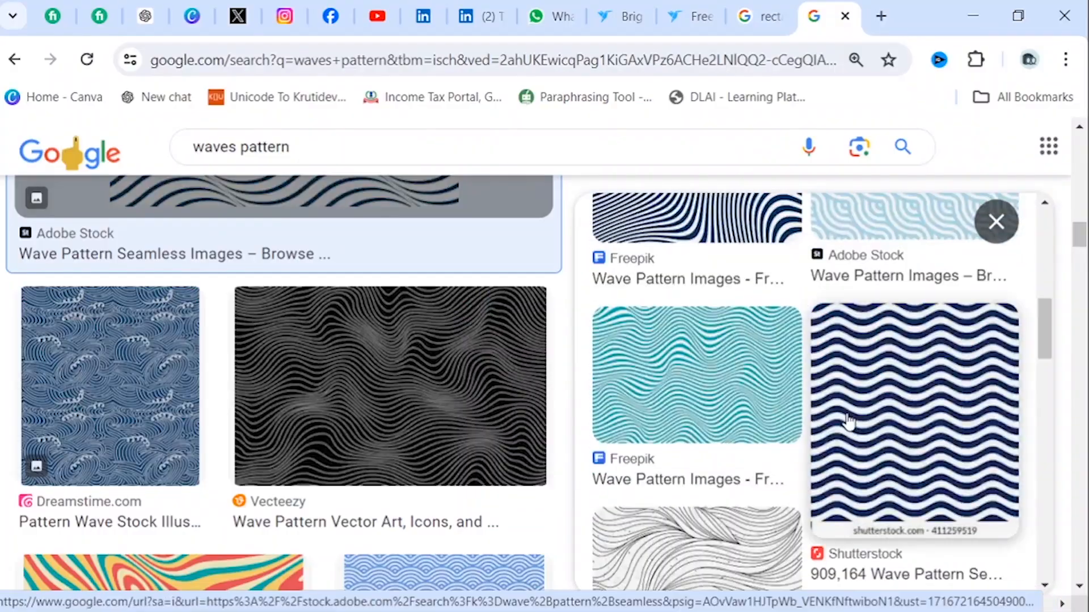
{"action": "scroll", "coordinate": [794, 397], "scroll_direction": "down", "scroll_amount": 5}
{"action": "scroll", "coordinate": [468, 440], "scroll_direction": "down", "scroll_amount": 5}
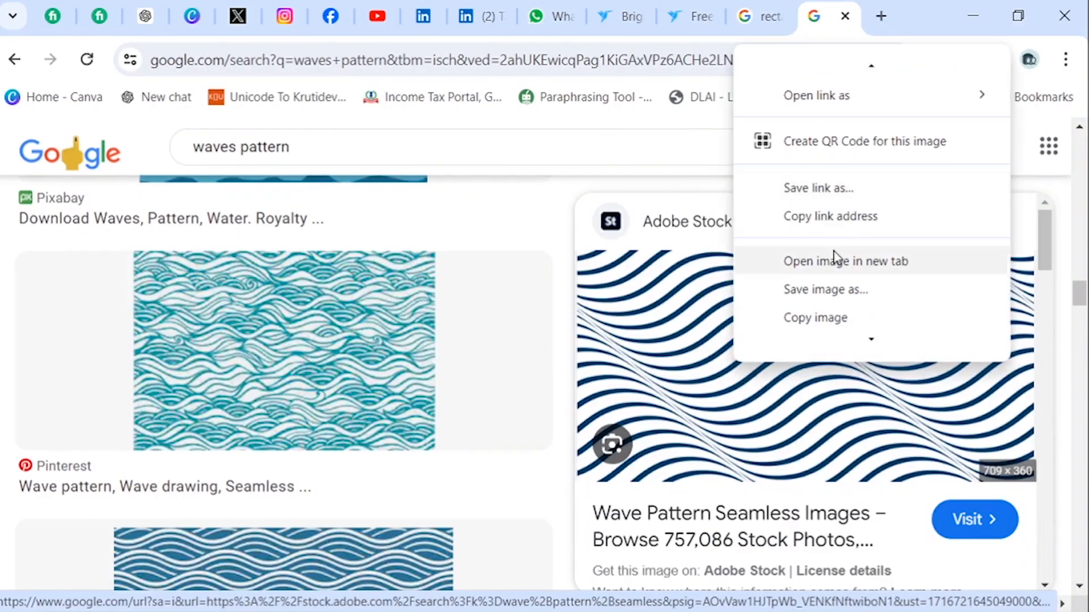
{"action": "left_click", "coordinate": [631, 342]}
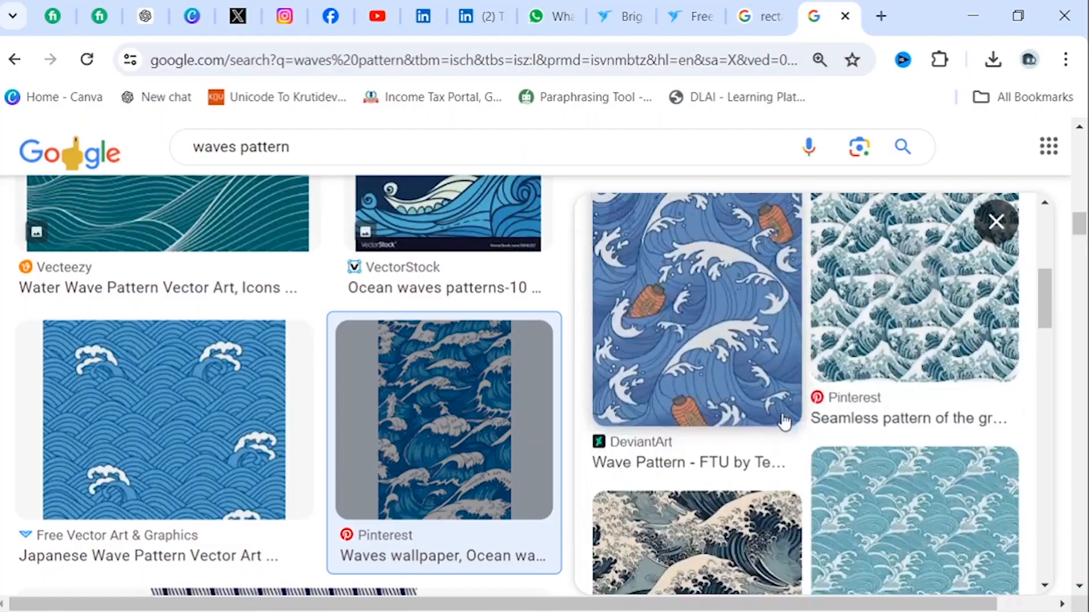
{"action": "scroll", "coordinate": [784, 422], "scroll_direction": "down", "scroll_amount": 12}
{"action": "scroll", "coordinate": [433, 397], "scroll_direction": "down", "scroll_amount": 15}
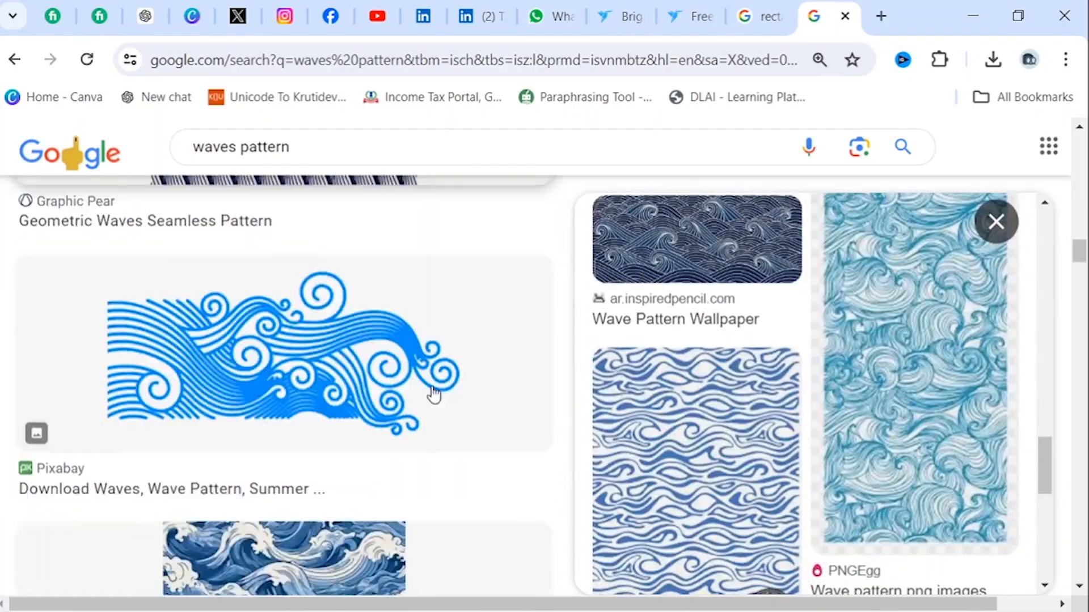
Filter the wave pattern results to vector images and copy a navy wavy-line pattern from the previews.
{"action": "left_click", "coordinate": [430, 397]}
{"action": "left_click", "coordinate": [398, 203]}
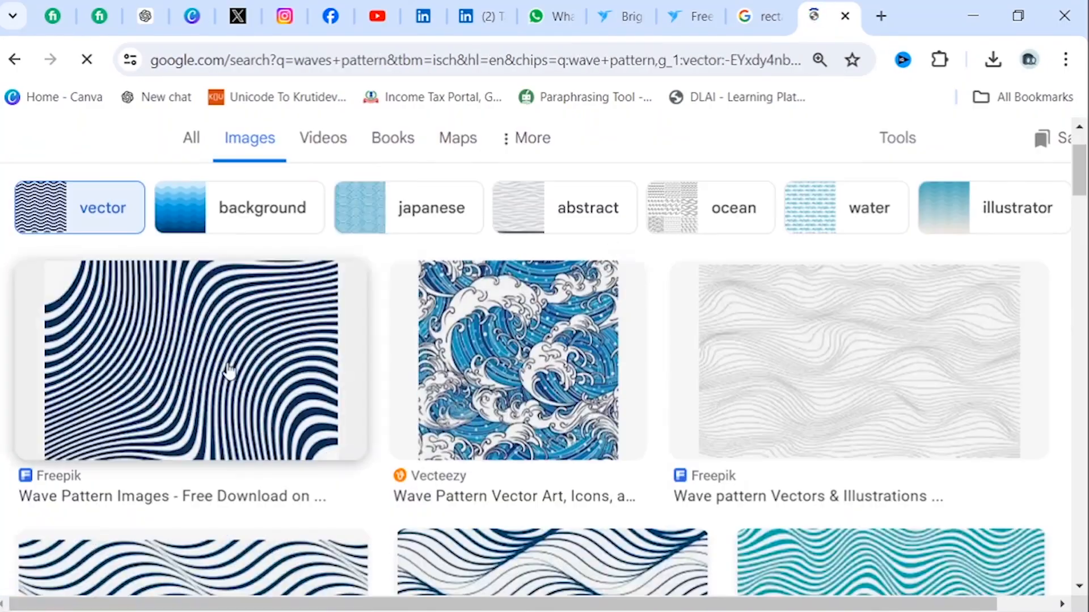
{"action": "scroll", "coordinate": [574, 363], "scroll_direction": "down", "scroll_amount": 8}
{"action": "scroll", "coordinate": [698, 321], "scroll_direction": "down", "scroll_amount": 9}
{"action": "left_click", "coordinate": [165, 418]}
{"action": "scroll", "coordinate": [797, 355], "scroll_direction": "down", "scroll_amount": 8}
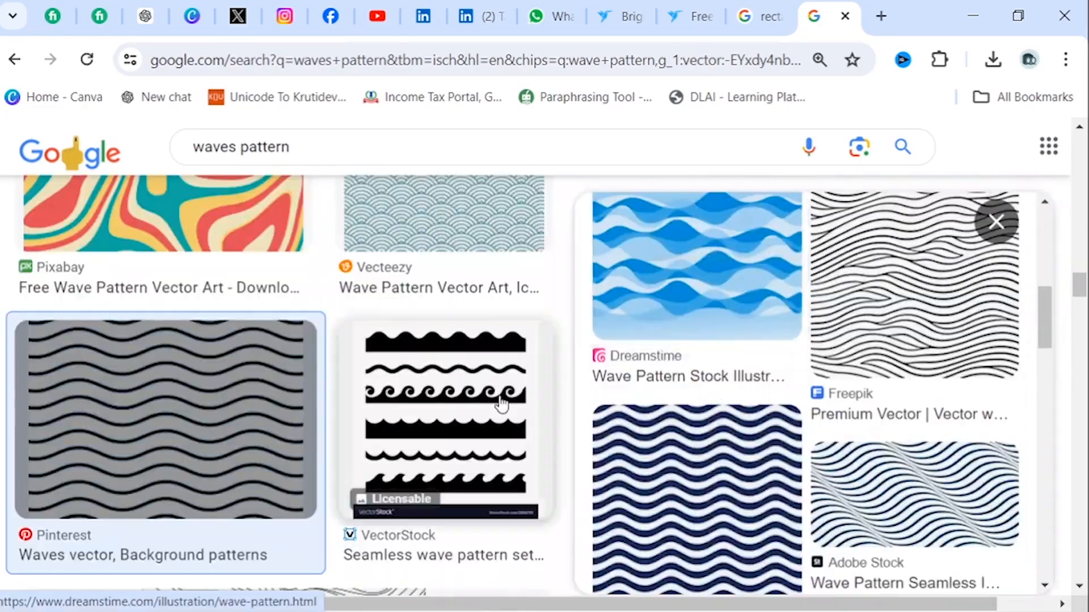
{"action": "scroll", "coordinate": [714, 377], "scroll_direction": "down", "scroll_amount": 6}
{"action": "left_click", "coordinate": [714, 374]}
{"action": "right_click", "coordinate": [772, 345]}
{"action": "left_click", "coordinate": [883, 227]}
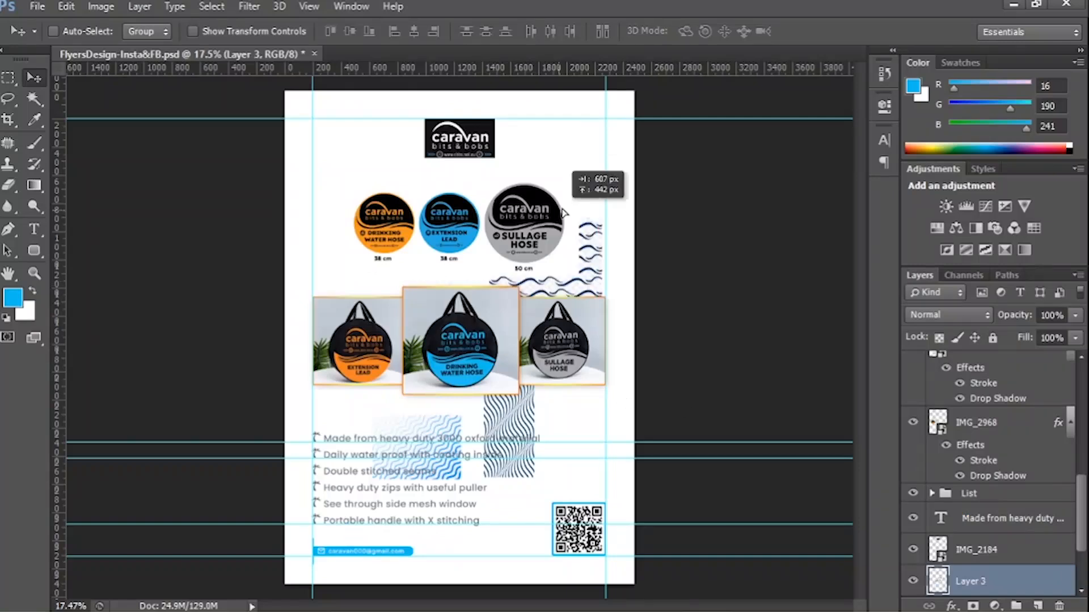
Paste the navy wave pattern into the Photoshop flyer above the white background and convert its layer to a Smart Object.
{"action": "key", "text": "ctrl+v"}
{"action": "key", "text": "Delete"}
{"action": "left_click", "coordinate": [991, 542]}
{"action": "right_click", "coordinate": [991, 540]}
{"action": "left_click", "coordinate": [857, 122]}
Rotate the wave pattern 90° and enlarge it to span the page width behind the logo and product photos.
{"action": "key", "text": "ctrl+t"}
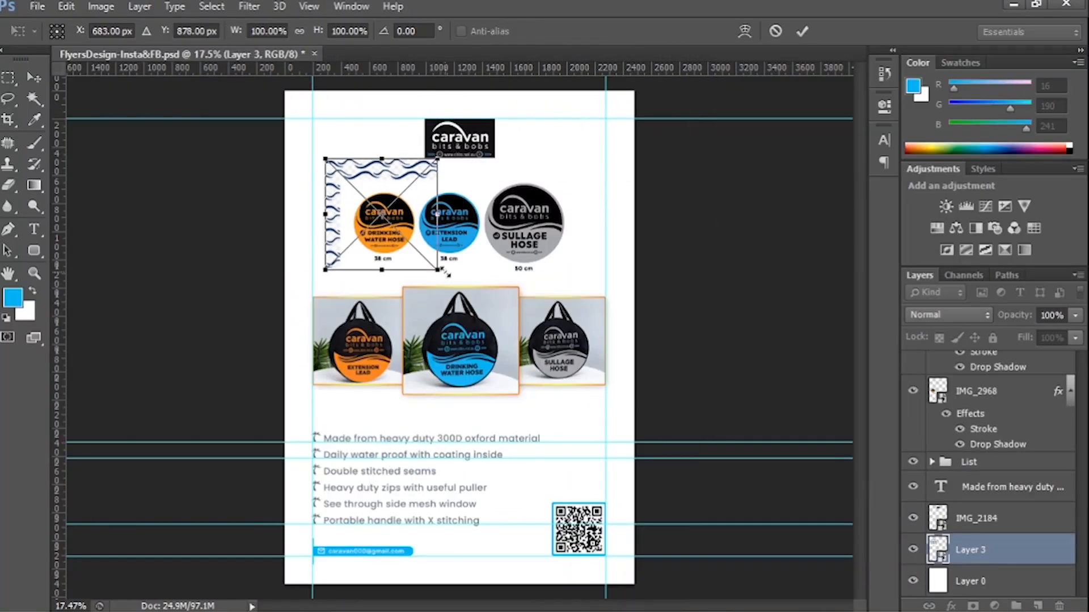
{"action": "left_click_drag", "start_coordinate": [441, 272], "coordinate": [611, 434]}
{"action": "mouse_move", "coordinate": [555, 394]}
{"action": "left_mouse_down"}
{"action": "mouse_move", "coordinate": [528, 326]}
{"action": "mouse_move", "coordinate": [540, 394]}
{"action": "left_mouse_up"}
{"action": "left_click_drag", "start_coordinate": [607, 150], "coordinate": [697, 530]}
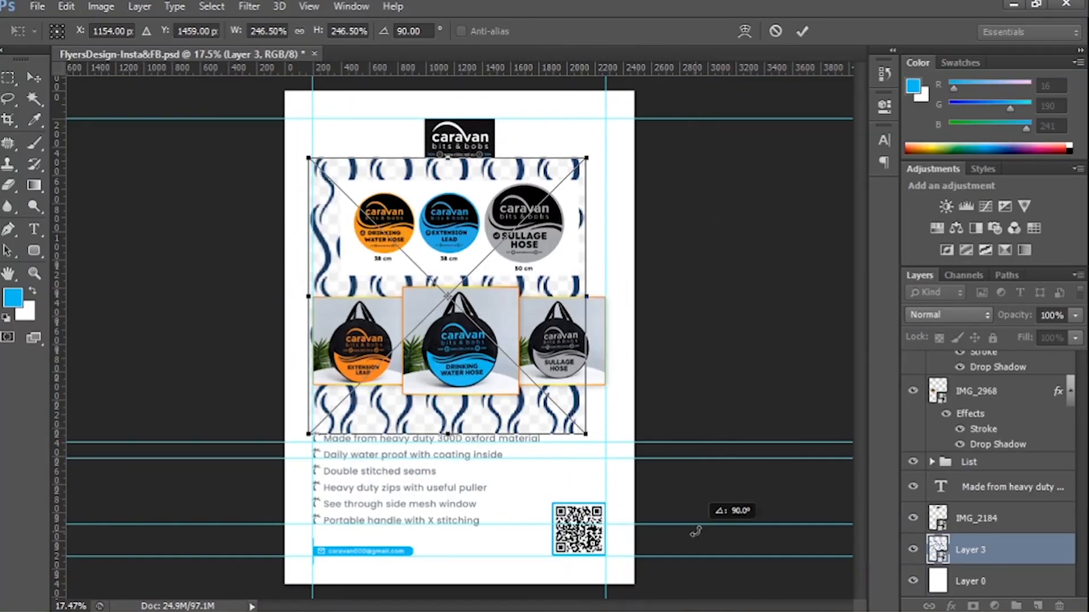
{"action": "left_click_drag", "start_coordinate": [560, 406], "coordinate": [653, 432]}
{"action": "key", "text": "Return"}
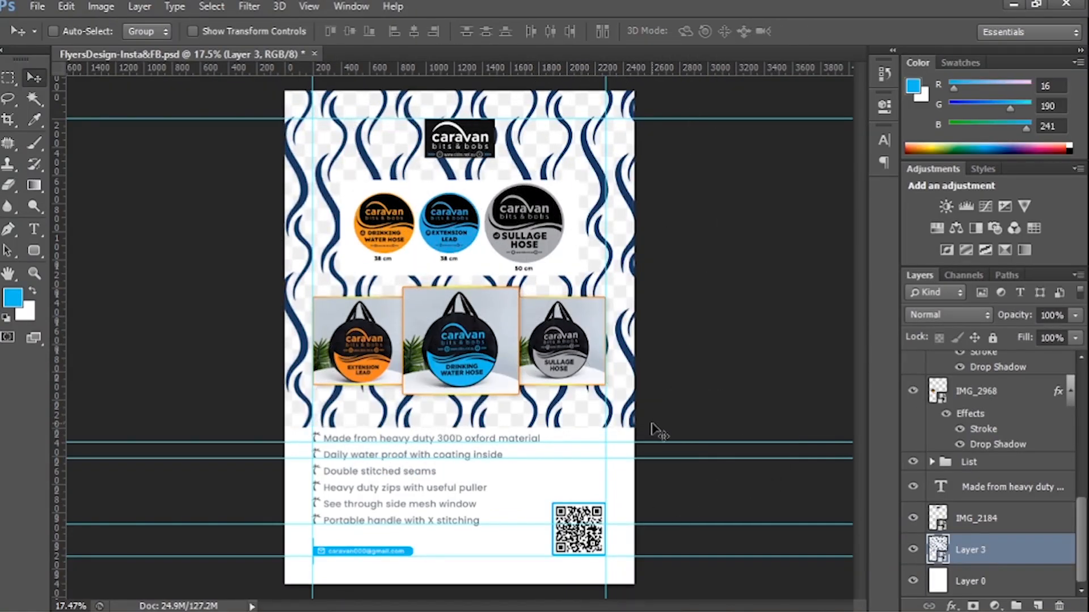
Add a light blue Color Fill layer between the wave pattern and the white background.
{"action": "key", "text": "ctrl+plus"}
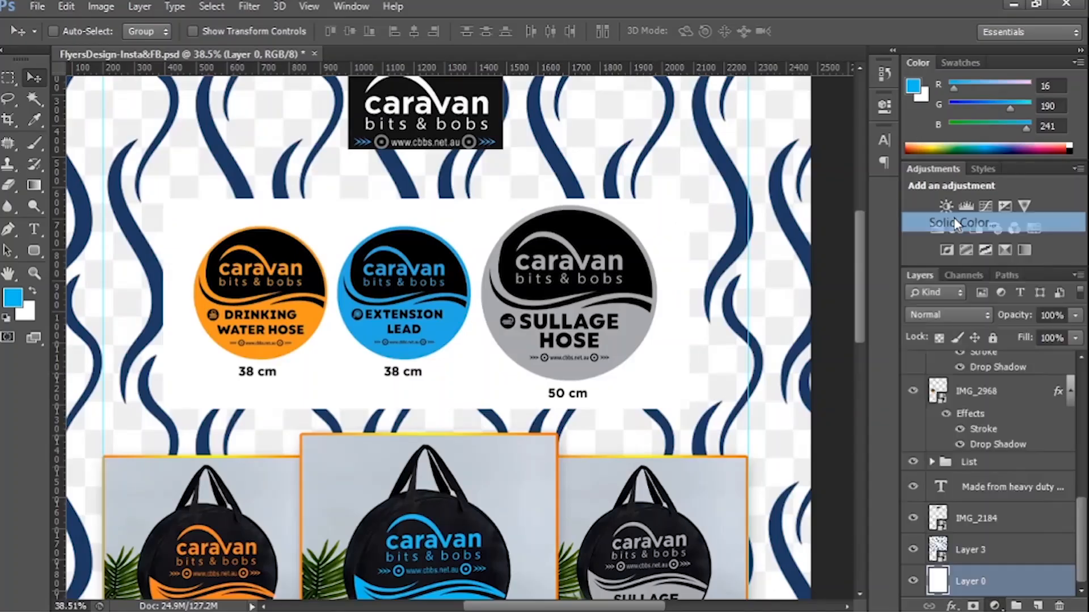
{"action": "left_click", "coordinate": [957, 224]}
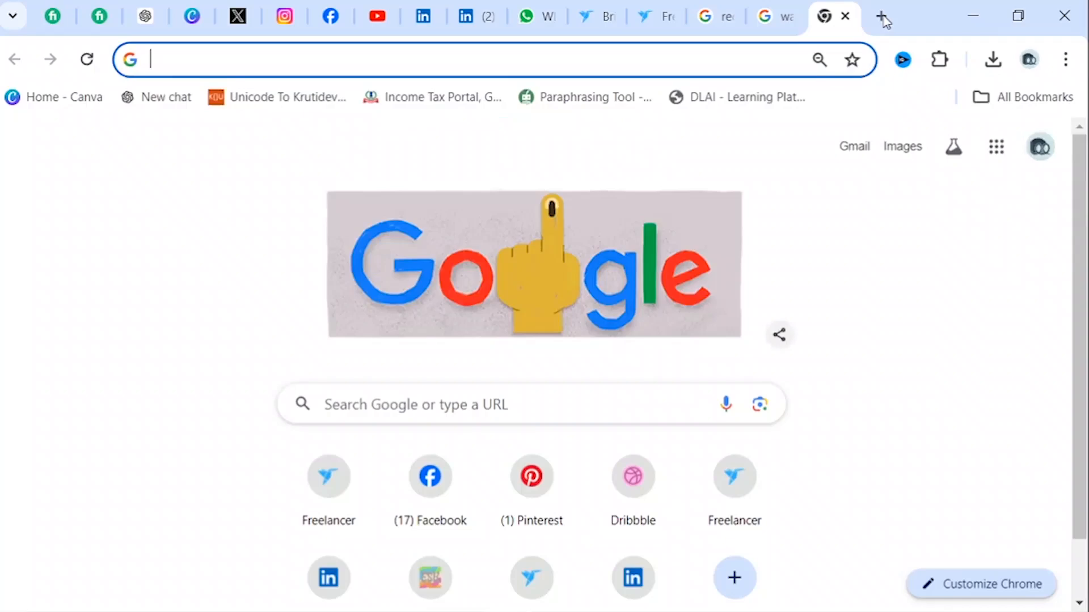
Search Google Images in a new browser tab for "blue and orange gradient background".
{"action": "type", "text": "blue and orange gradient background"}
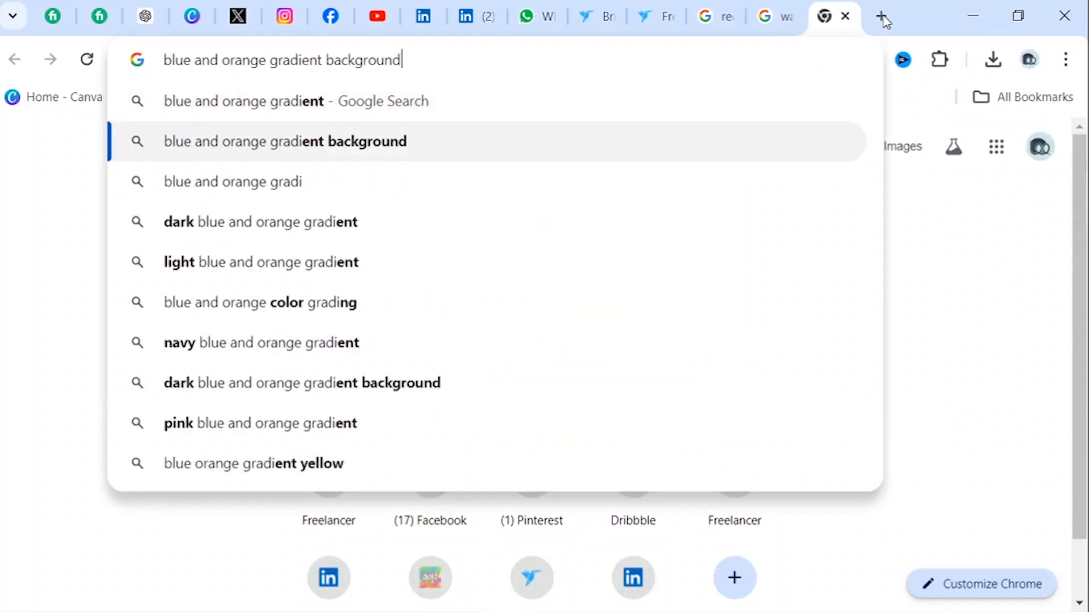
{"action": "key", "text": "Return"}
{"action": "scroll", "coordinate": [222, 367], "scroll_direction": "down", "scroll_amount": 3}
{"action": "scroll", "coordinate": [221, 367], "scroll_direction": "up", "scroll_amount": 3}
{"action": "left_click", "coordinate": [100, 241]}
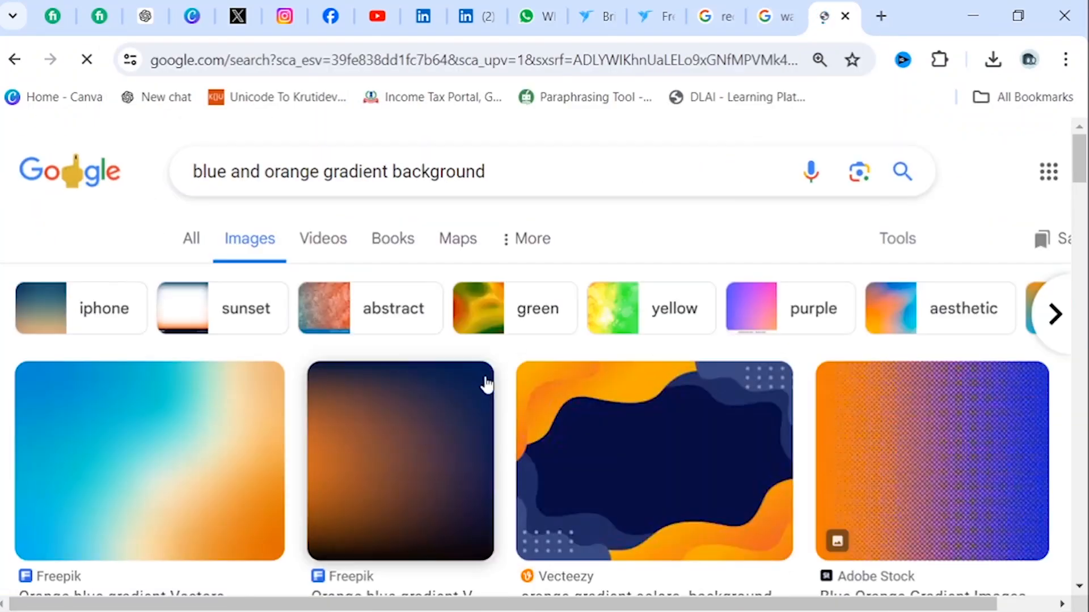
Examine the blue and orange gradient results, their related previews and the green-filtered results for a suitable background.
{"action": "right_click", "coordinate": [484, 379]}
{"action": "left_click", "coordinate": [539, 333]}
{"action": "scroll", "coordinate": [294, 343], "scroll_direction": "down", "scroll_amount": 5}
{"action": "scroll", "coordinate": [294, 343], "scroll_direction": "up", "scroll_amount": 3}
{"action": "left_click", "coordinate": [227, 323]}
{"action": "scroll", "coordinate": [778, 382], "scroll_direction": "down", "scroll_amount": 11}
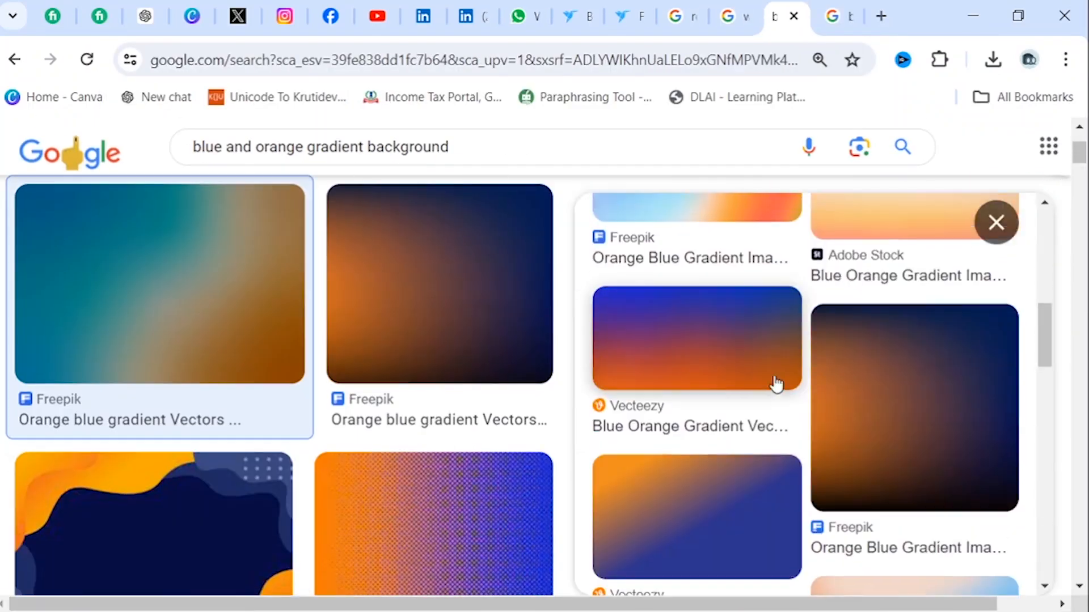
{"action": "scroll", "coordinate": [881, 359], "scroll_direction": "up", "scroll_amount": 5}
{"action": "scroll", "coordinate": [351, 375], "scroll_direction": "down", "scroll_amount": 9}
{"action": "scroll", "coordinate": [842, 395], "scroll_direction": "up", "scroll_amount": 4}
{"action": "left_click", "coordinate": [790, 352]}
{"action": "scroll", "coordinate": [794, 368], "scroll_direction": "down", "scroll_amount": 15}
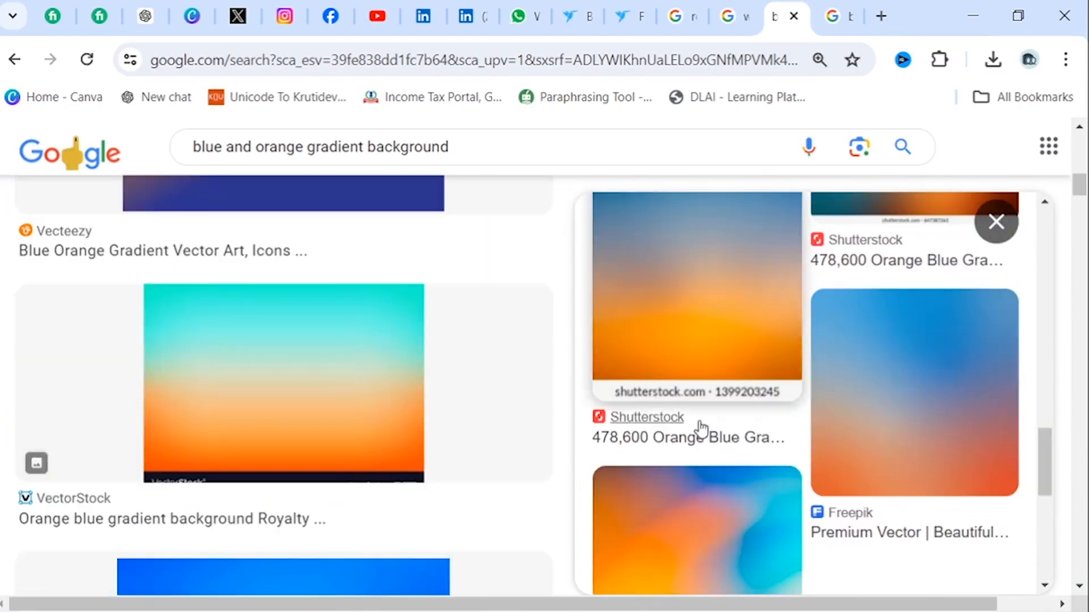
{"action": "scroll", "coordinate": [281, 376], "scroll_direction": "down", "scroll_amount": 9}
{"action": "scroll", "coordinate": [644, 382], "scroll_direction": "up", "scroll_amount": 10}
{"action": "left_click", "coordinate": [839, 17]}
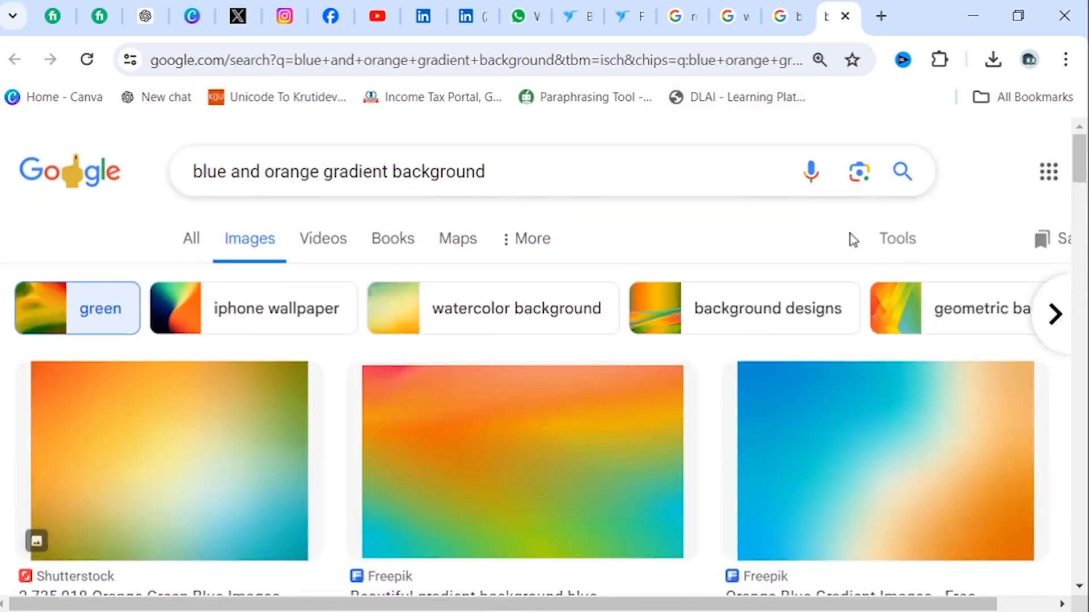
{"action": "scroll", "coordinate": [851, 236], "scroll_direction": "down", "scroll_amount": 2}
{"action": "left_click", "coordinate": [845, 16]}
{"action": "left_click", "coordinate": [845, 16]}
{"action": "left_click", "coordinate": [845, 16]}
Open Pinterest in a new tab and search for "blue and orange gradience background".
{"action": "left_click", "coordinate": [881, 16]}
{"action": "type", "text": "pin"}
{"action": "left_click", "coordinate": [576, 296]}
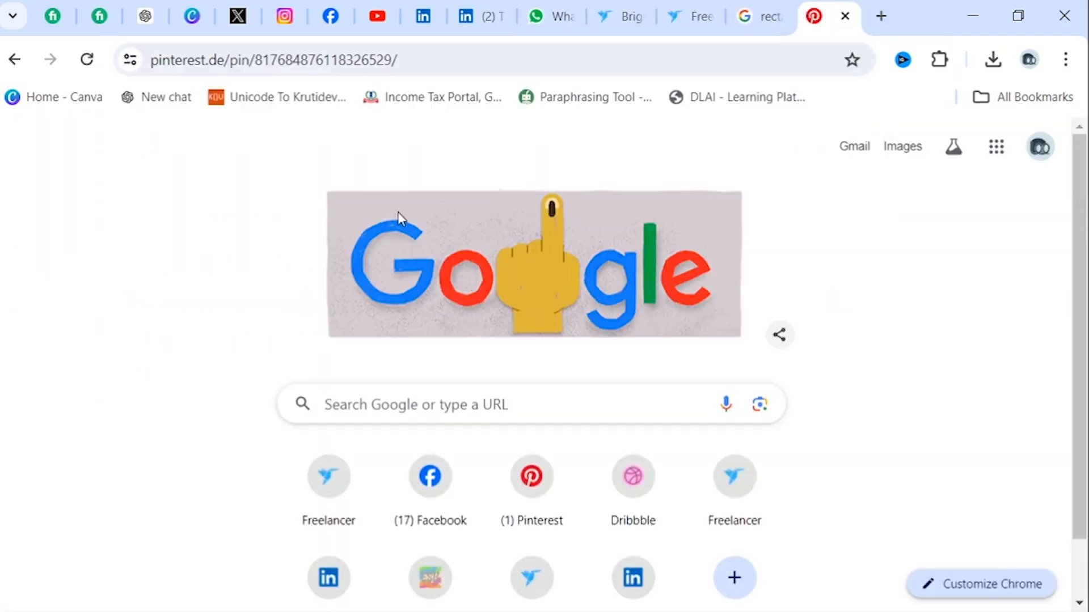
{"action": "left_click", "coordinate": [437, 155]}
{"action": "type", "text": "blu"}
{"action": "left_click", "coordinate": [437, 155]}
{"action": "type", "text": "blue and orange gradien"}
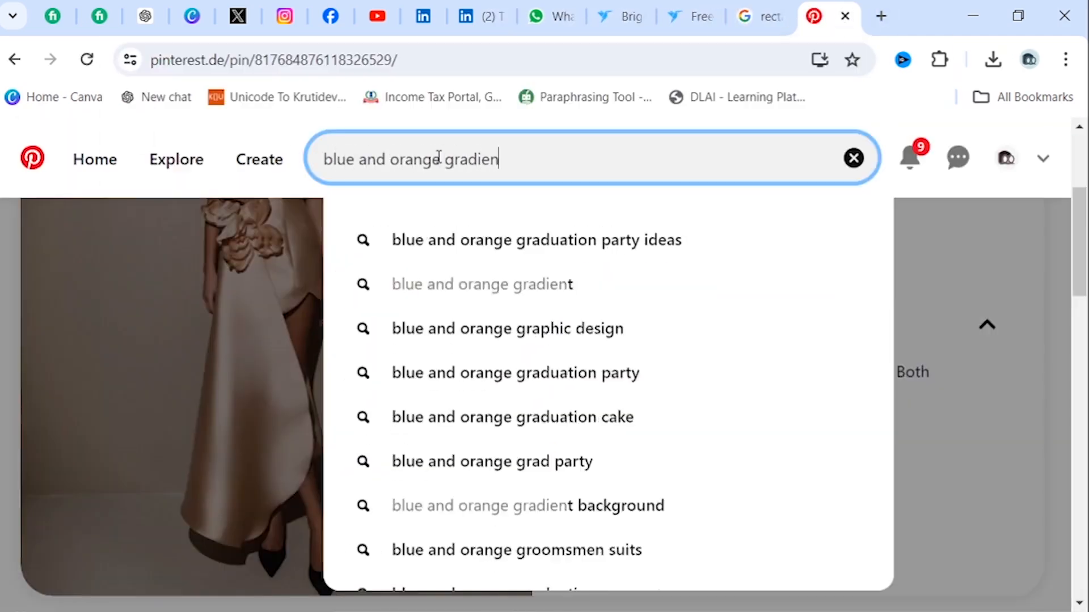
{"action": "type", "text": "ce background"}
{"action": "key", "text": "Return"}
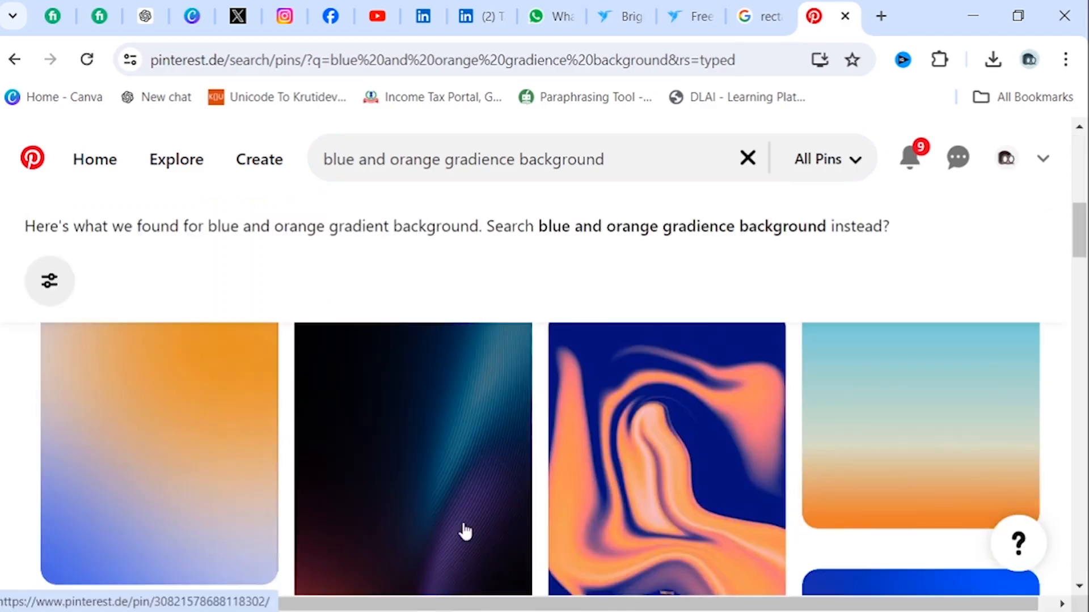
Get the orange and blue haze gradient image from Pinterest and place it in the flyer, scaled to cover the page.
{"action": "scroll", "coordinate": [461, 530], "scroll_direction": "down", "scroll_amount": 5}
{"action": "scroll", "coordinate": [477, 384], "scroll_direction": "down", "scroll_amount": 5}
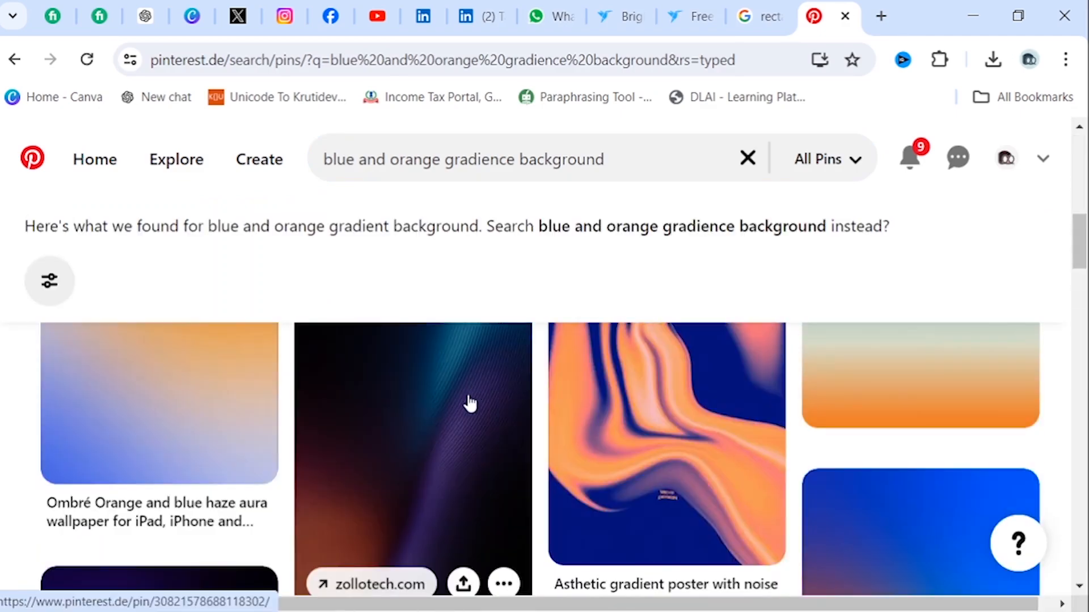
{"action": "left_click", "coordinate": [158, 408]}
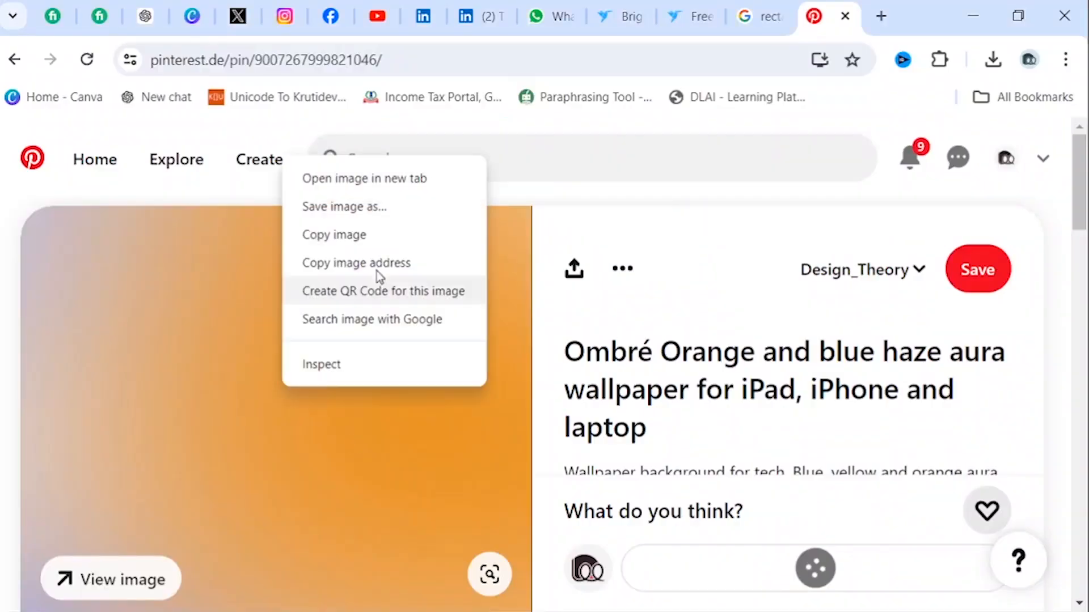
{"action": "left_click", "coordinate": [372, 209]}
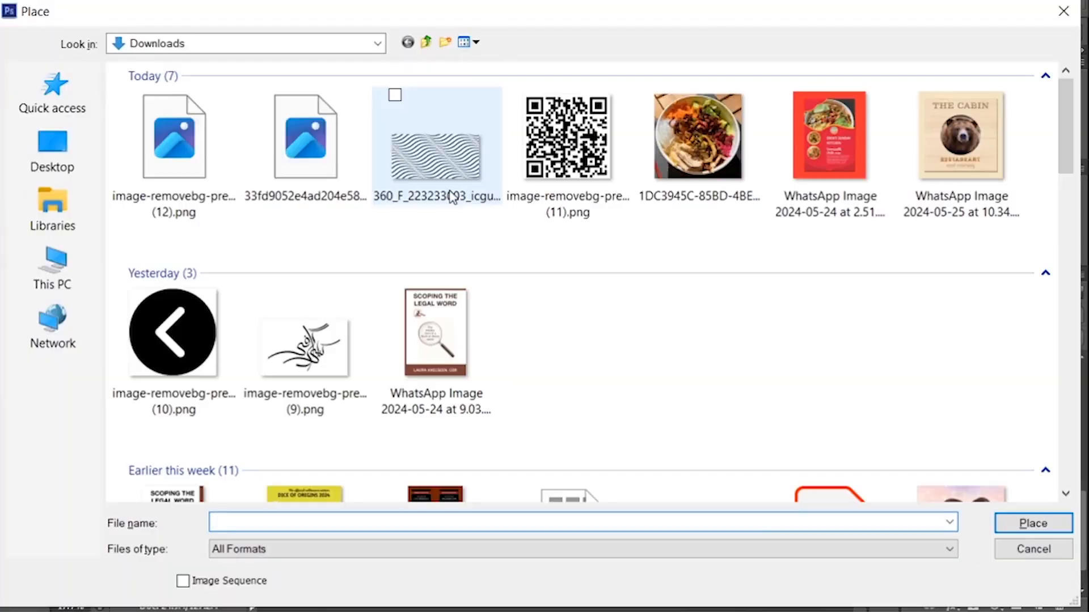
{"action": "double_click", "coordinate": [308, 147]}
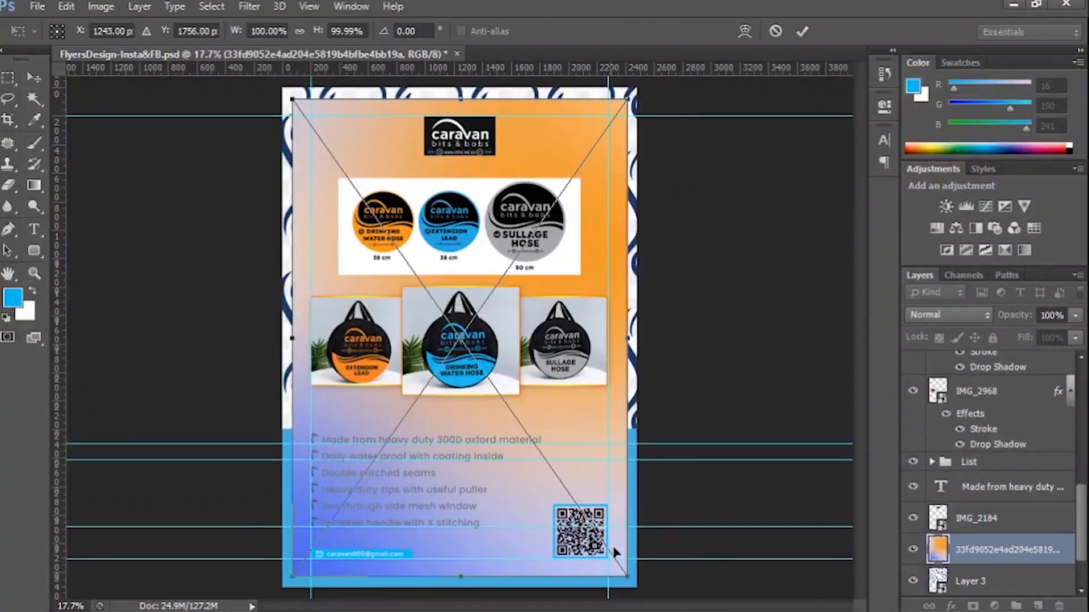
{"action": "key", "text": "Return"}
Delete the layer mask from the blue Color Fill layer.
{"action": "scroll", "coordinate": [1005, 538], "scroll_direction": "down", "scroll_amount": 3}
{"action": "left_click", "coordinate": [1006, 547]}
{"action": "left_click", "coordinate": [979, 549]}
{"action": "left_click", "coordinate": [1058, 605]}
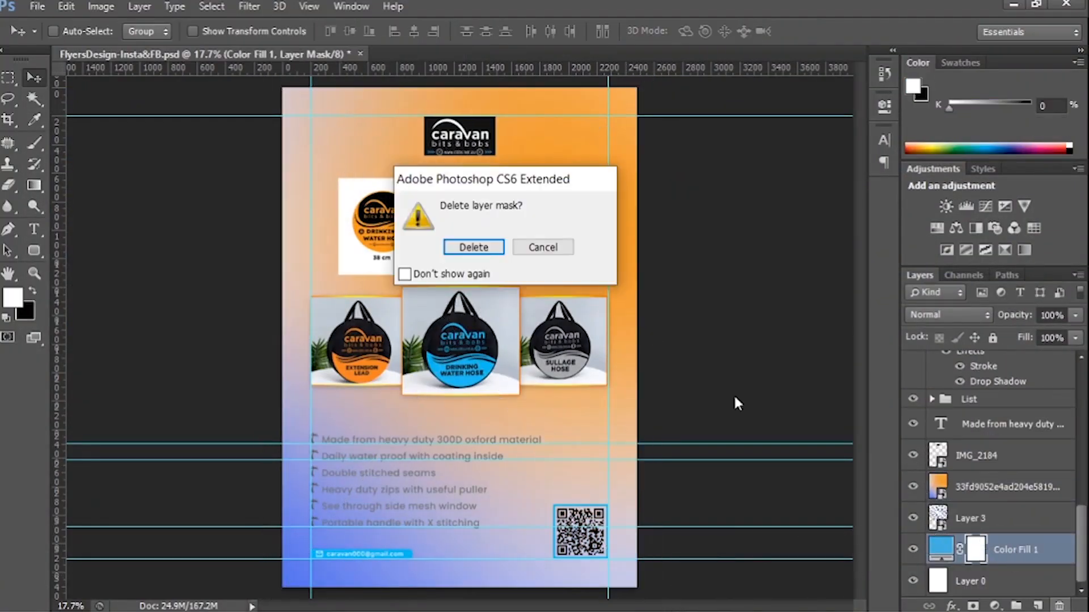
{"action": "left_click", "coordinate": [473, 246]}
Move the blue Color Fill layer above the gradient image and set its blend mode to Color.
{"action": "left_click_drag", "start_coordinate": [987, 549], "coordinate": [980, 473]}
{"action": "left_click", "coordinate": [946, 315]}
{"action": "left_click", "coordinate": [920, 495]}
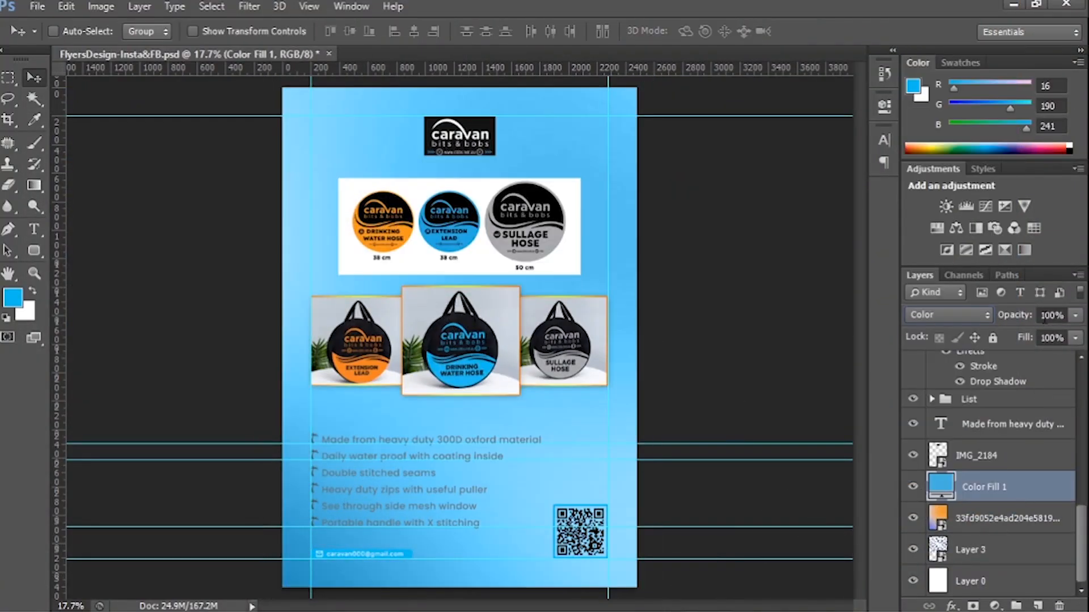
Move the wave pattern layer above the Color Fill layer and set its blend mode to Multiply.
{"action": "left_click_drag", "start_coordinate": [965, 549], "coordinate": [980, 481]}
{"action": "left_click", "coordinate": [946, 316]}
{"action": "left_click", "coordinate": [924, 217]}
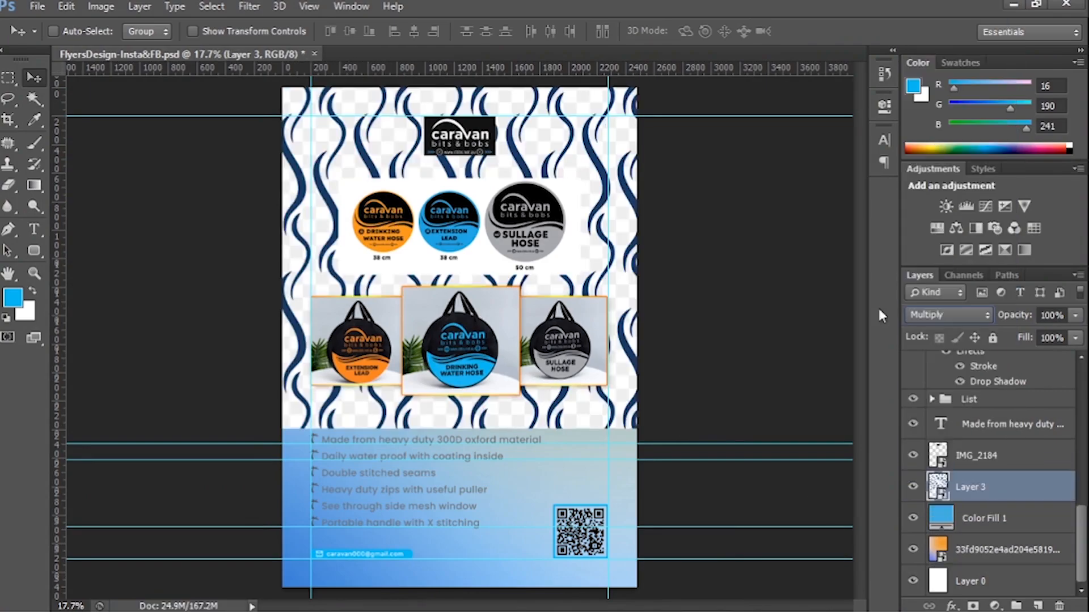
Replace the vertical wave pattern layer with the placed horizontal wave image, image-removebg-preview (12), scaled to the page width.
{"action": "key", "text": "Delete"}
{"action": "left_click", "coordinate": [37, 6]}
{"action": "left_click", "coordinate": [54, 286]}
{"action": "double_click", "coordinate": [193, 137]}
{"action": "left_click_drag", "start_coordinate": [459, 338], "coordinate": [430, 235]}
{"action": "left_click_drag", "start_coordinate": [580, 386], "coordinate": [641, 439]}
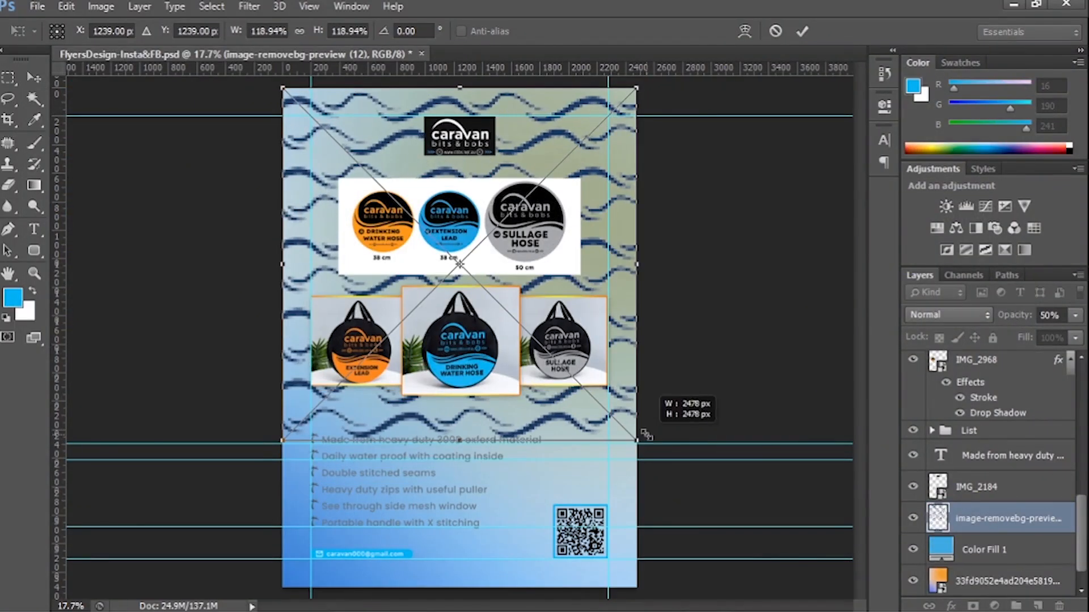
{"action": "key", "text": "Return"}
Set the wave image's blend mode to Multiply and fade its outer areas with a soft brush on a new layer mask.
{"action": "left_click", "coordinate": [947, 315]}
{"action": "left_click", "coordinate": [926, 71]}
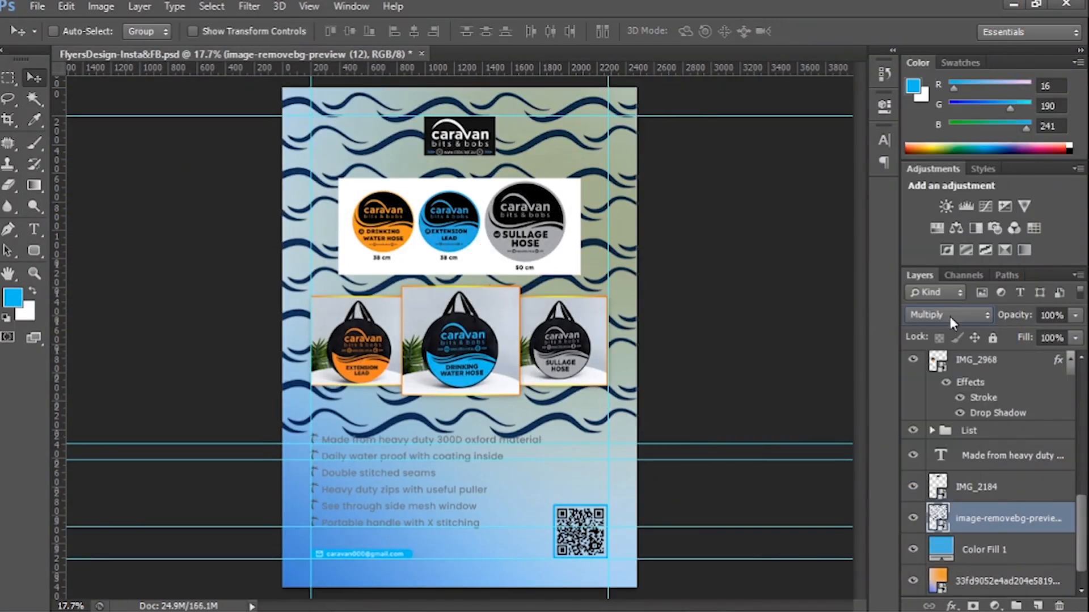
{"action": "left_click", "coordinate": [974, 606], "text": "alt"}
{"action": "key", "text": "d"}
{"action": "key", "text": "b"}
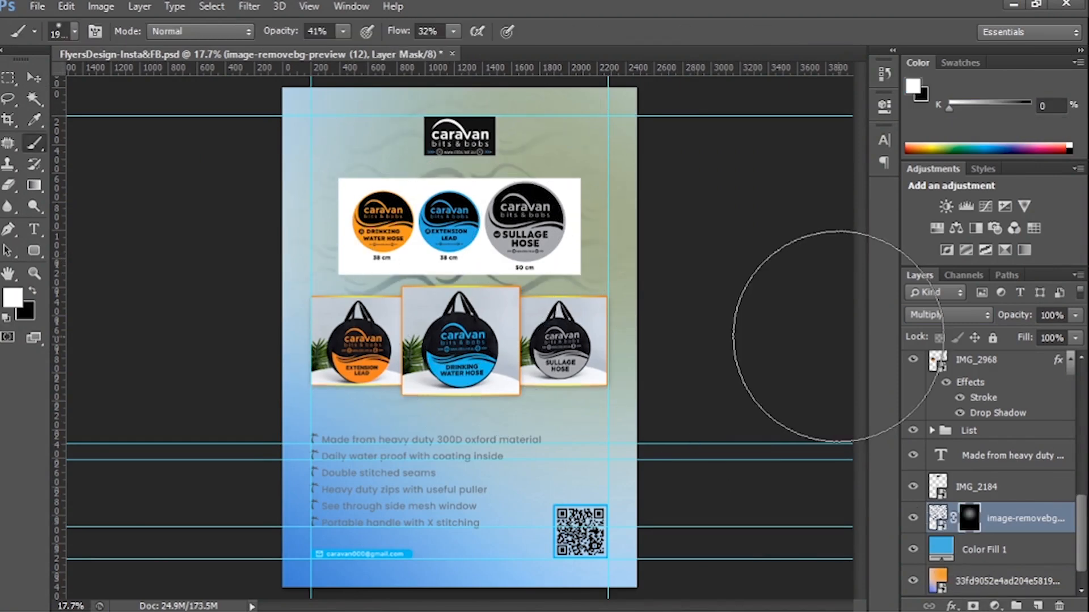
{"action": "key", "text": "v"}
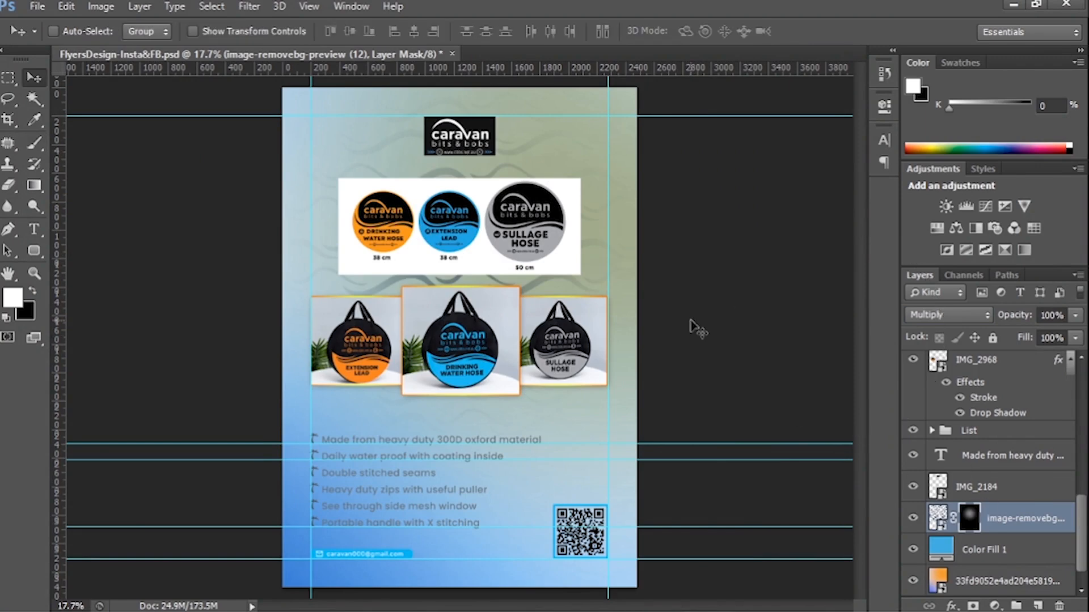
Change the Color Fill 1 layer's color to pale blue (#d5f3ff).
{"action": "scroll", "coordinate": [992, 510], "scroll_direction": "down", "scroll_amount": 1}
{"action": "double_click", "coordinate": [940, 517]}
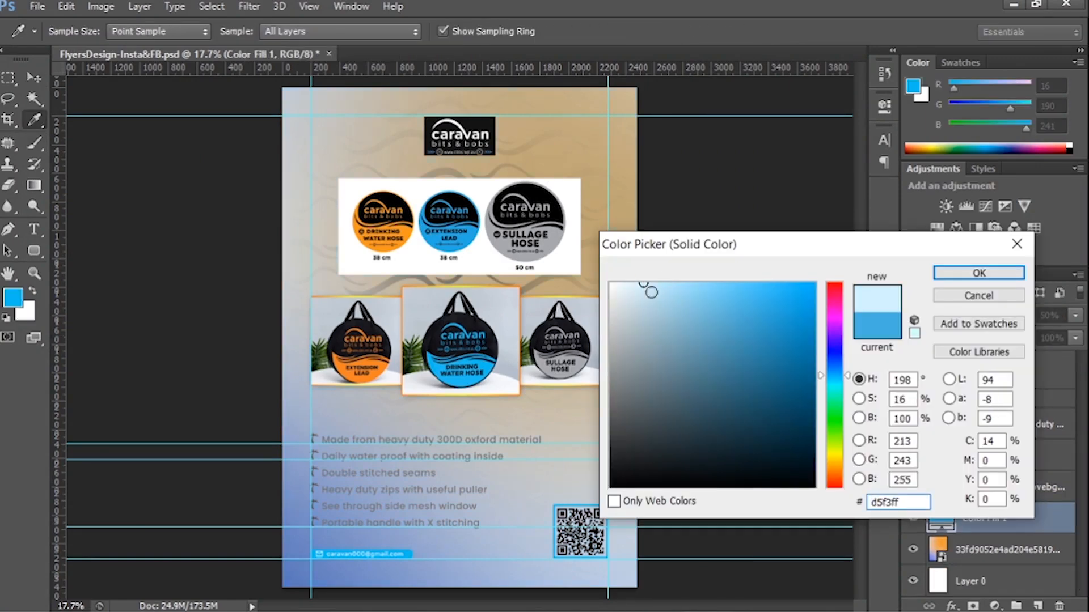
{"action": "key", "text": "Return"}
Paint with white on the gradient image's layer mask to bring back color around the page's lower right area.
{"action": "left_click", "coordinate": [1009, 549]}
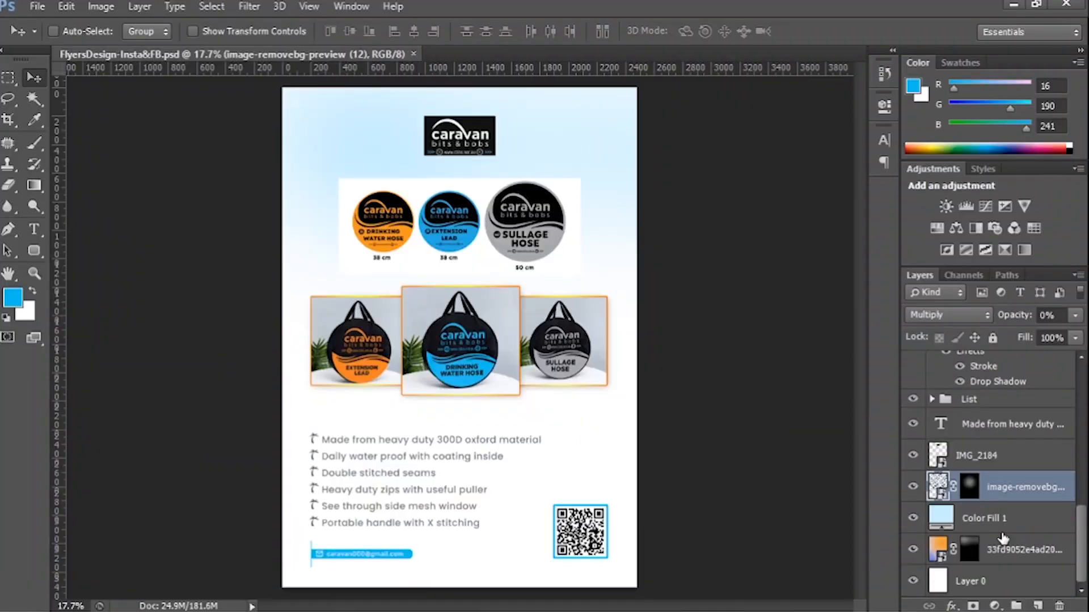
{"action": "left_click", "coordinate": [967, 555]}
{"action": "left_click", "coordinate": [609, 531]}
{"action": "left_click", "coordinate": [609, 531]}
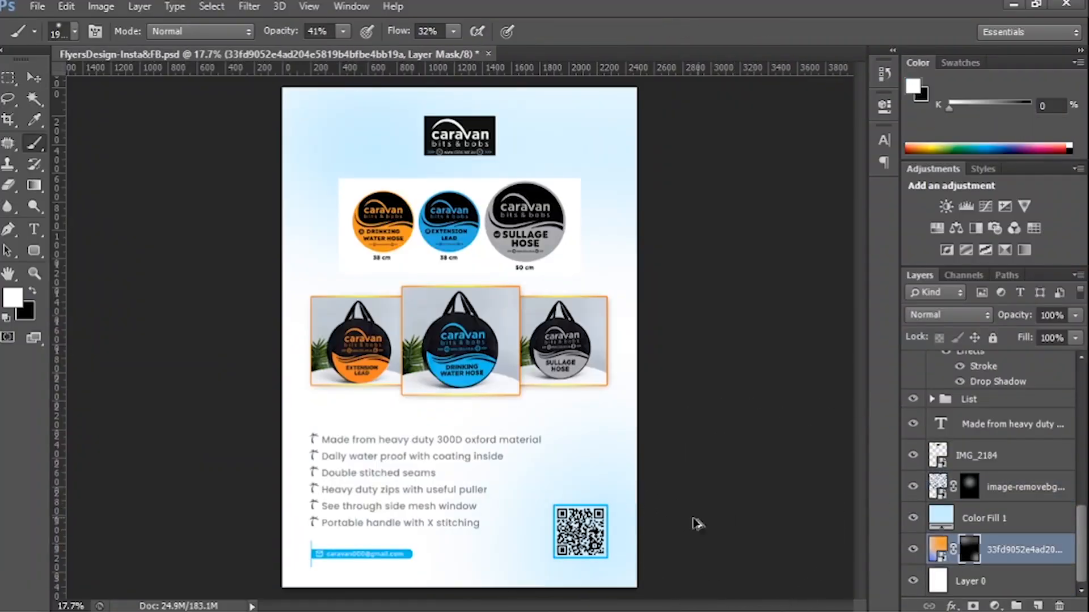
{"action": "key", "text": "bracketleft"}
{"action": "key", "text": "bracketleft"}
{"action": "key", "text": "bracketleft"}
{"action": "key", "text": "v"}
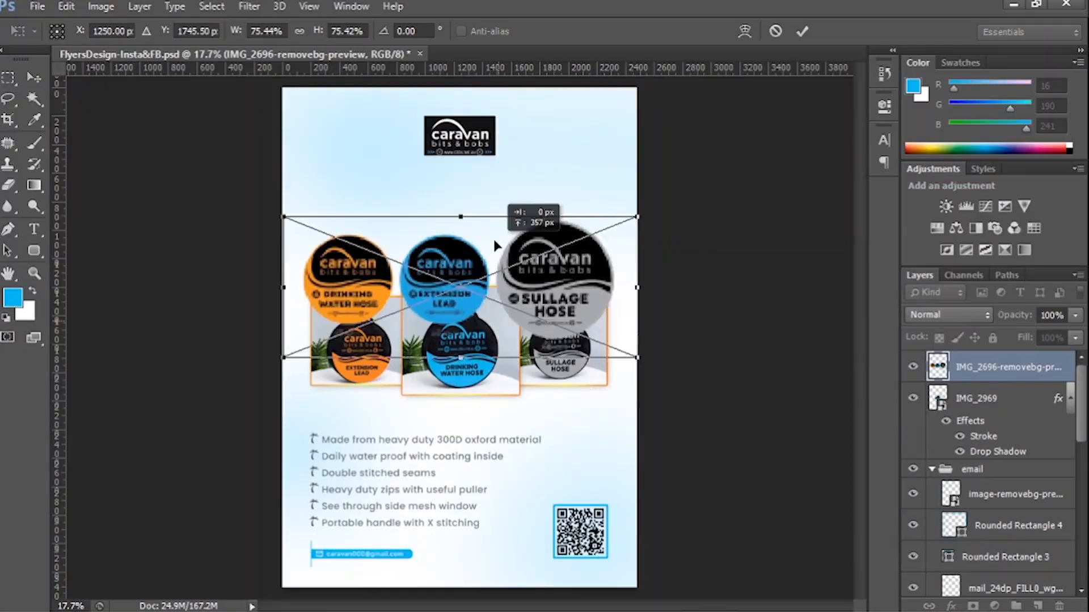
Scale down the background-free badge image and center it horizontally between the logo and the product photos.
{"action": "left_click_drag", "start_coordinate": [494, 245], "coordinate": [493, 185]}
{"action": "left_click_drag", "start_coordinate": [637, 297], "coordinate": [601, 262]}
{"action": "key", "text": "Return"}
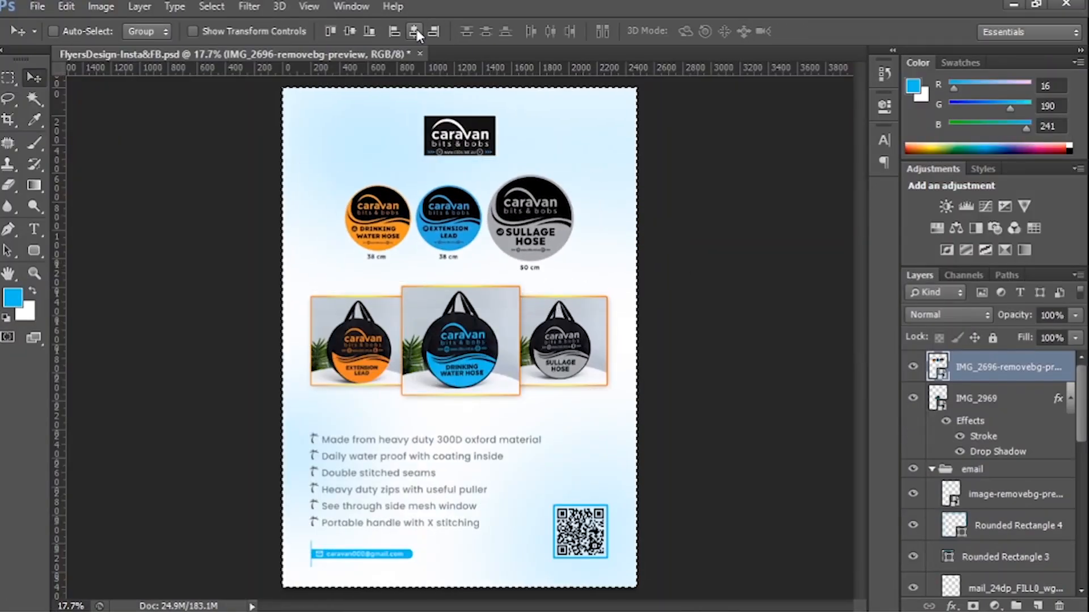
{"action": "key", "text": "shift+Up"}
Set the wave pattern layer's opacity to 20% and paint its mask so the waves show around the product photos.
{"action": "scroll", "coordinate": [993, 550], "scroll_direction": "down", "scroll_amount": 5}
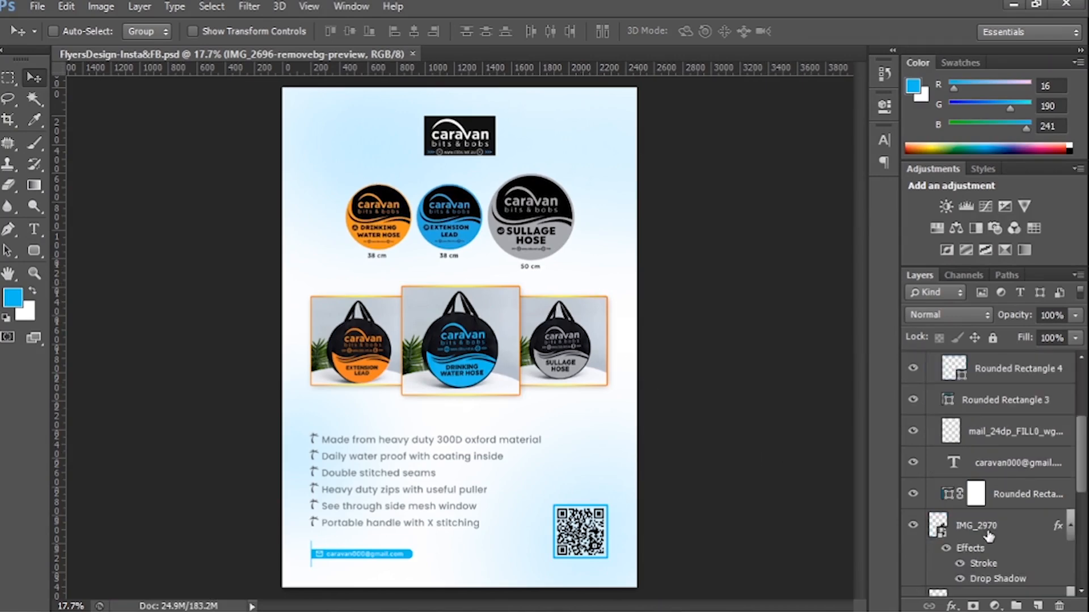
{"action": "left_click", "coordinate": [989, 531]}
{"action": "scroll", "coordinate": [948, 520], "scroll_direction": "down", "scroll_amount": 6}
{"action": "left_click", "coordinate": [1009, 487]}
{"action": "key", "text": "2"}
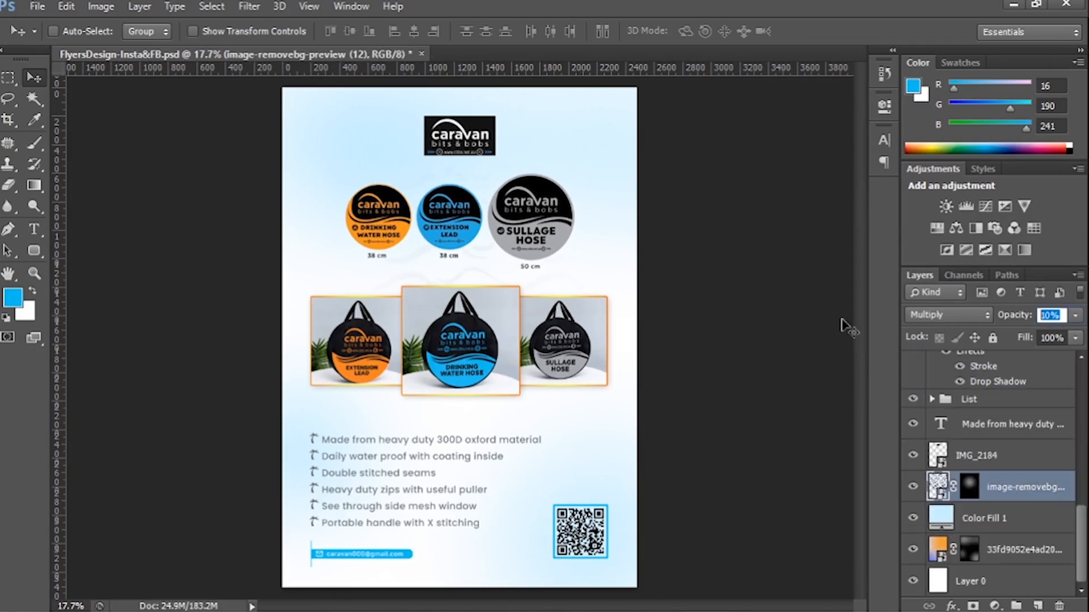
{"action": "key", "text": "b"}
{"action": "left_click", "coordinate": [968, 488]}
{"action": "key", "text": "d"}
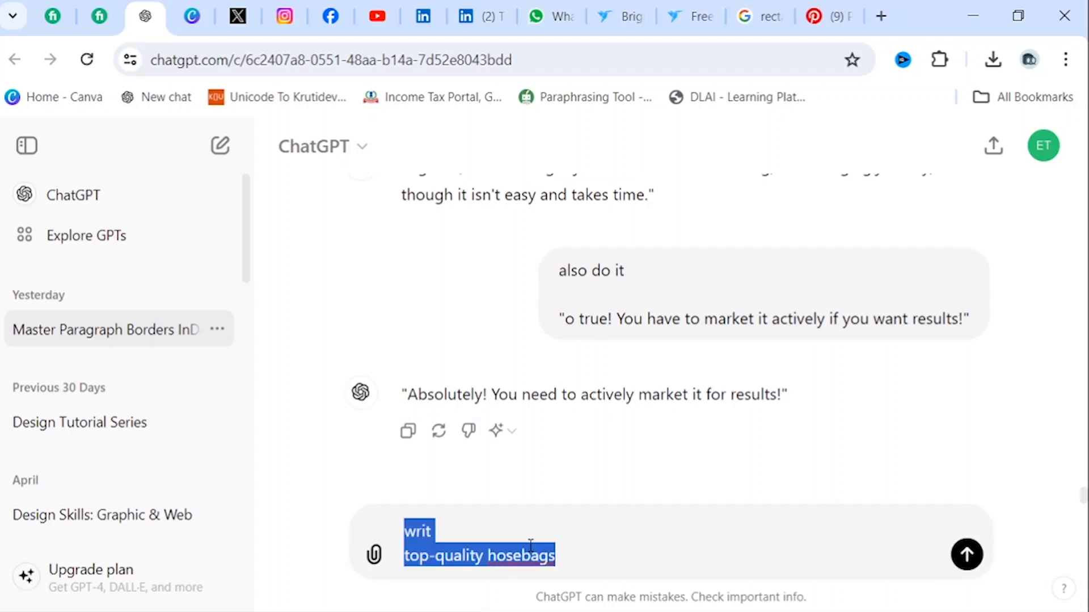
Ask ChatGPT to rewrite the phrase "top-quality hosebags", then return to Photoshop.
{"action": "key", "text": "Return"}
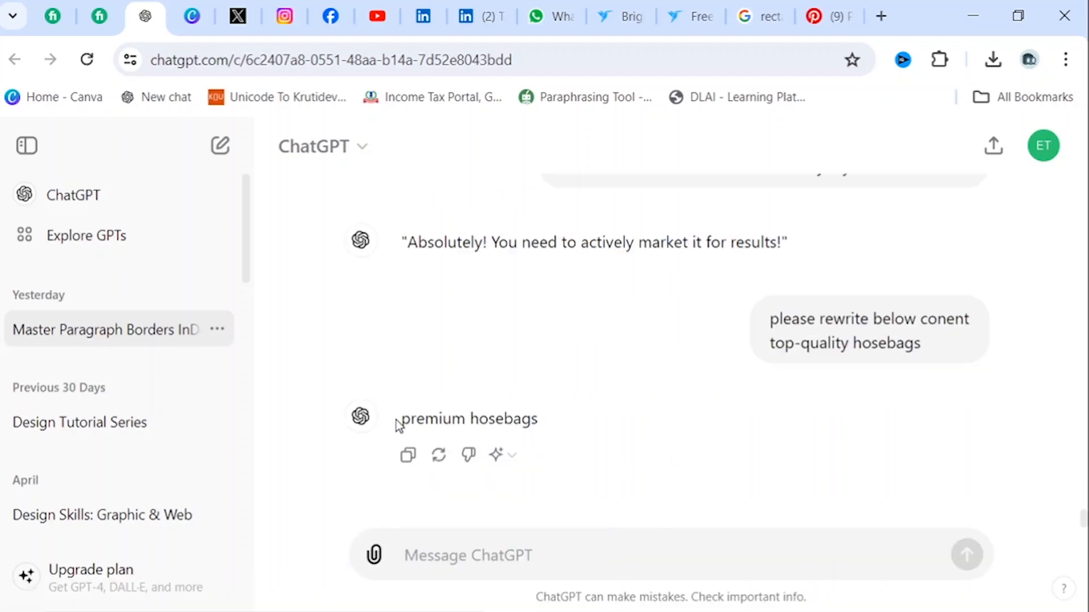
{"action": "left_click", "coordinate": [703, 593]}
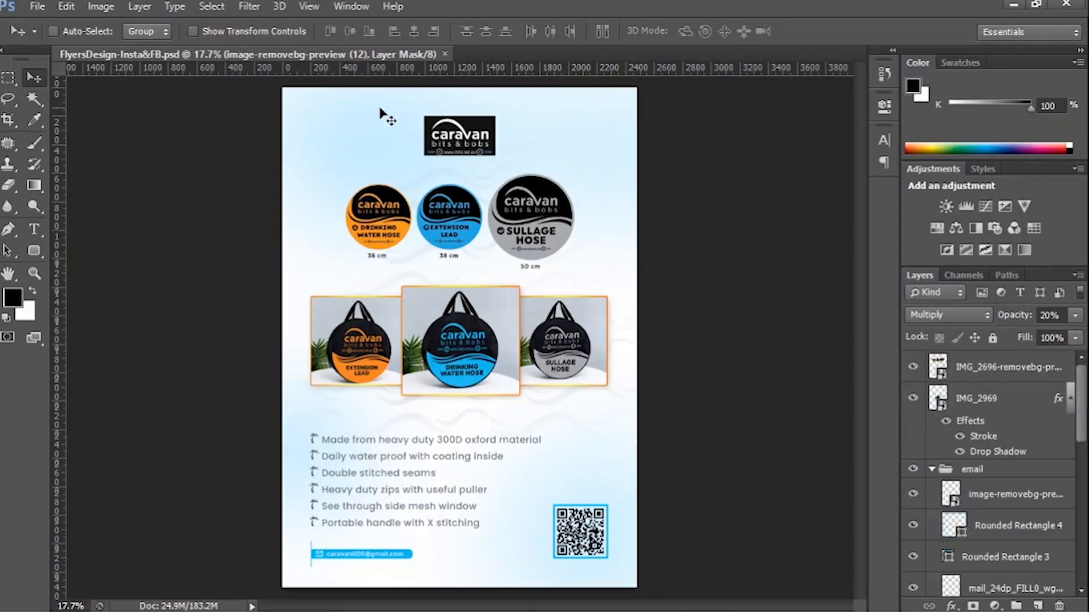
Add the text "premium hosebags" in Poppins Regular beside the logo and enlarge it.
{"action": "key", "text": "t"}
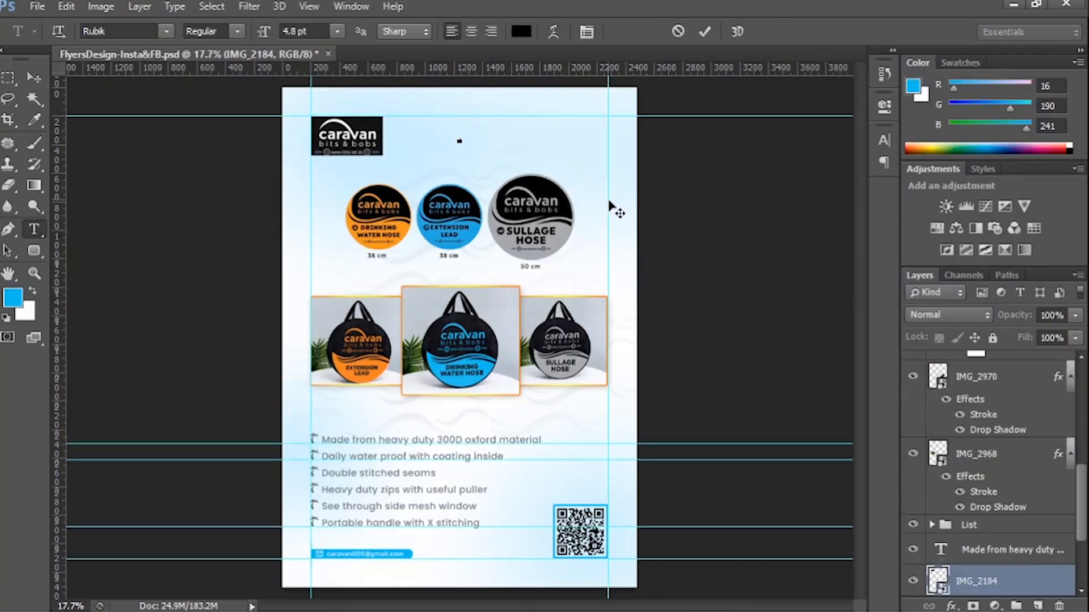
{"action": "left_click", "coordinate": [237, 32]}
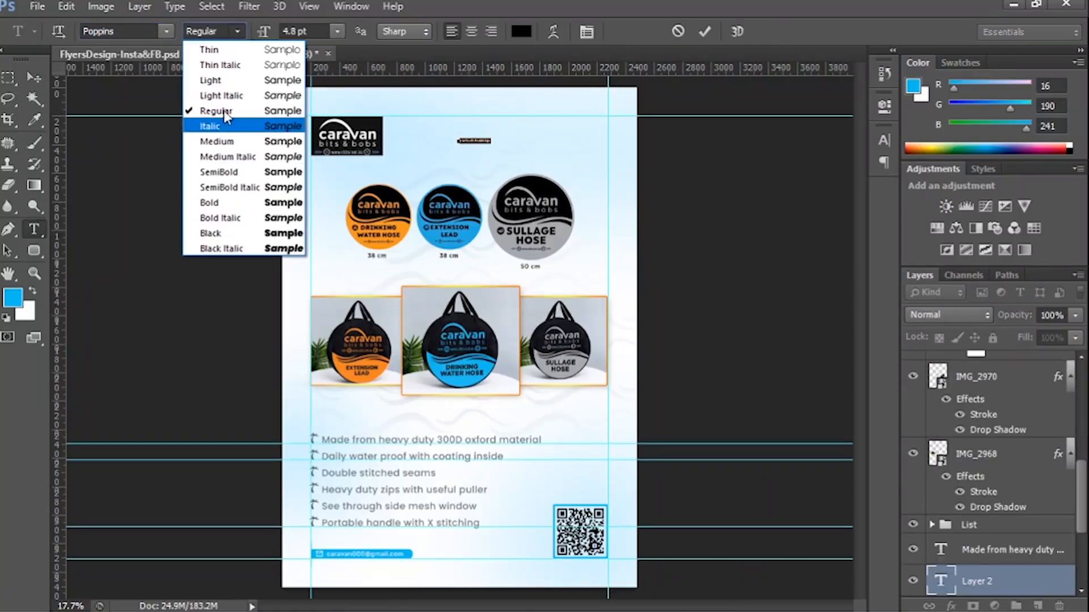
{"action": "left_click", "coordinate": [224, 112]}
{"action": "left_click", "coordinate": [34, 77]}
{"action": "key", "text": "ctrl+t"}
{"action": "left_click_drag", "start_coordinate": [491, 144], "coordinate": [599, 159]}
{"action": "key", "text": "Return"}
Change the text to "Premium Hosebags" on two lines, right-align it and scale it down at the page's upper right margin.
{"action": "key", "text": "t"}
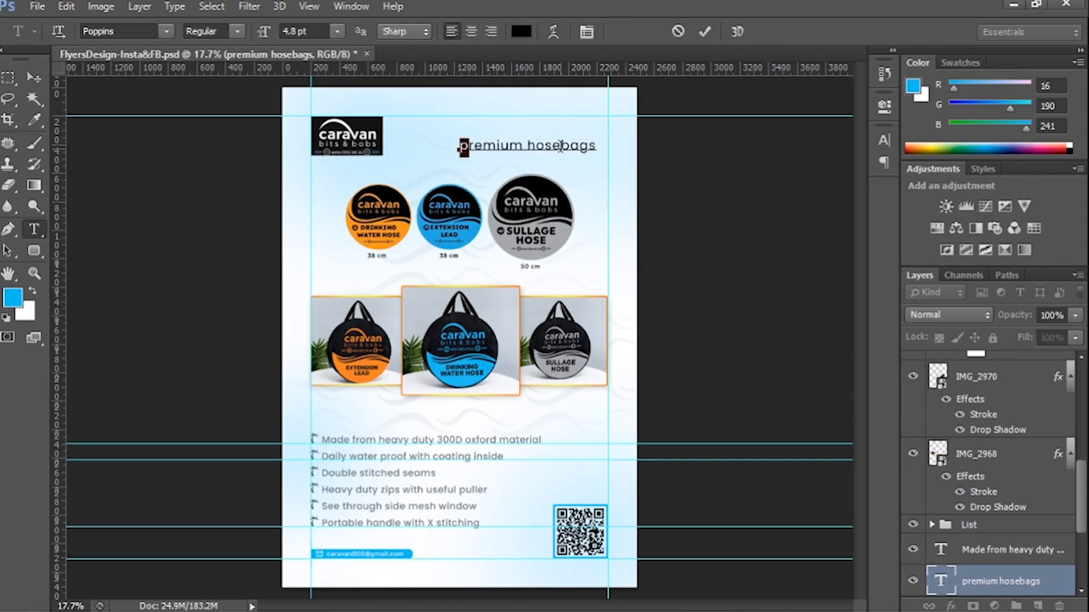
{"action": "left_click", "coordinate": [884, 141]}
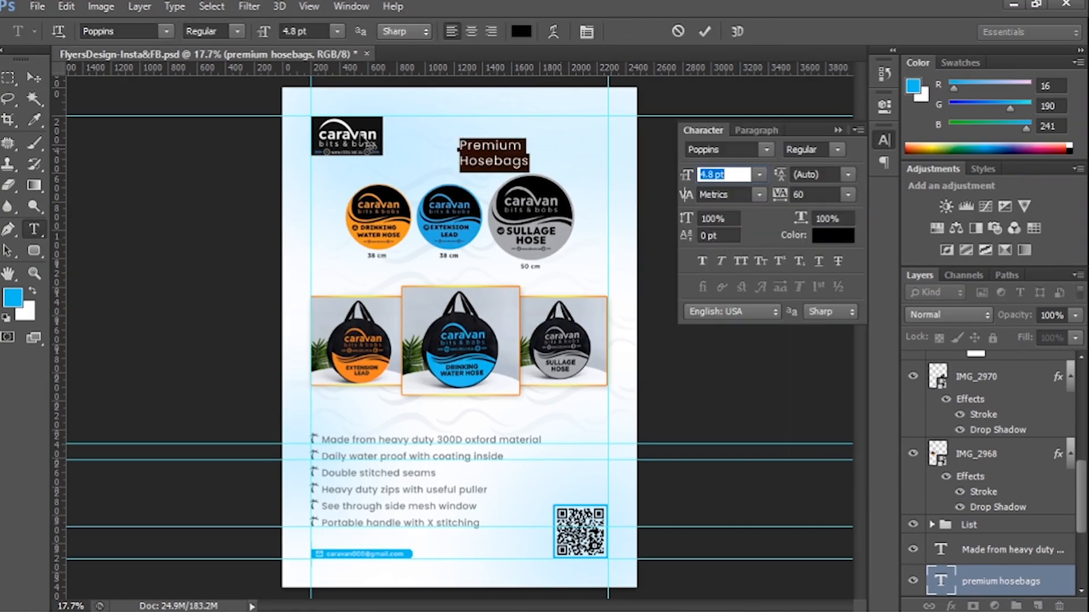
{"action": "left_click", "coordinate": [757, 130]}
{"action": "left_click", "coordinate": [745, 151]}
{"action": "left_click", "coordinate": [34, 78]}
{"action": "left_click_drag", "start_coordinate": [445, 153], "coordinate": [521, 153]}
{"action": "key", "text": "ctrl+t"}
{"action": "key", "text": "Return"}
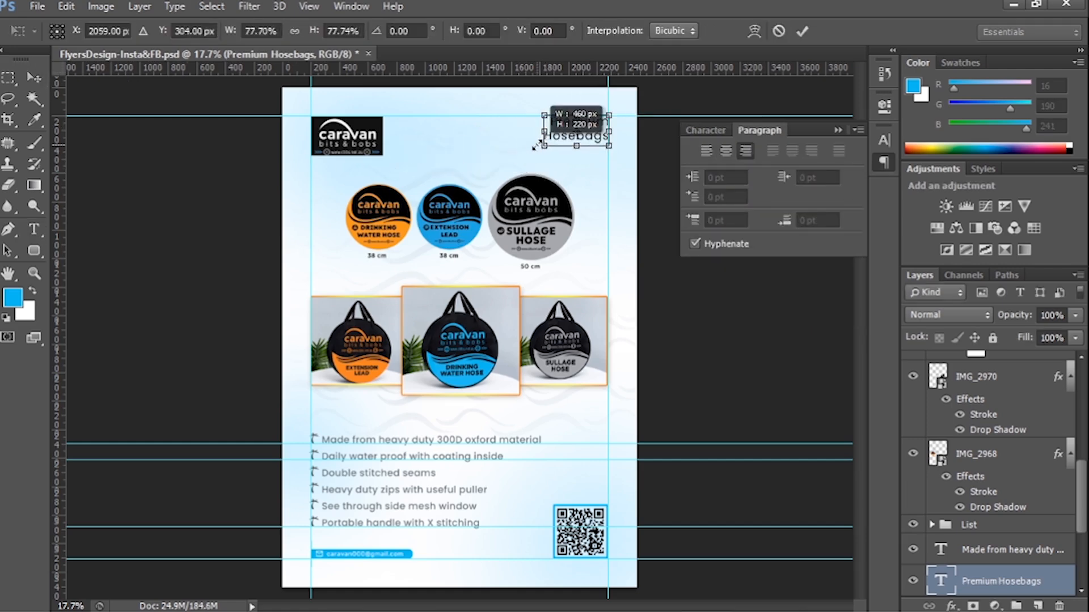
{"action": "key", "text": "Return"}
Recolor the "Premium Hosebags" text with the orange sampled from the drinking water hose badge.
{"action": "double_click", "coordinate": [944, 582]}
{"action": "left_click", "coordinate": [523, 32]}
{"action": "left_click", "coordinate": [374, 243]}
{"action": "left_click", "coordinate": [978, 272]}
{"action": "left_click", "coordinate": [34, 78]}
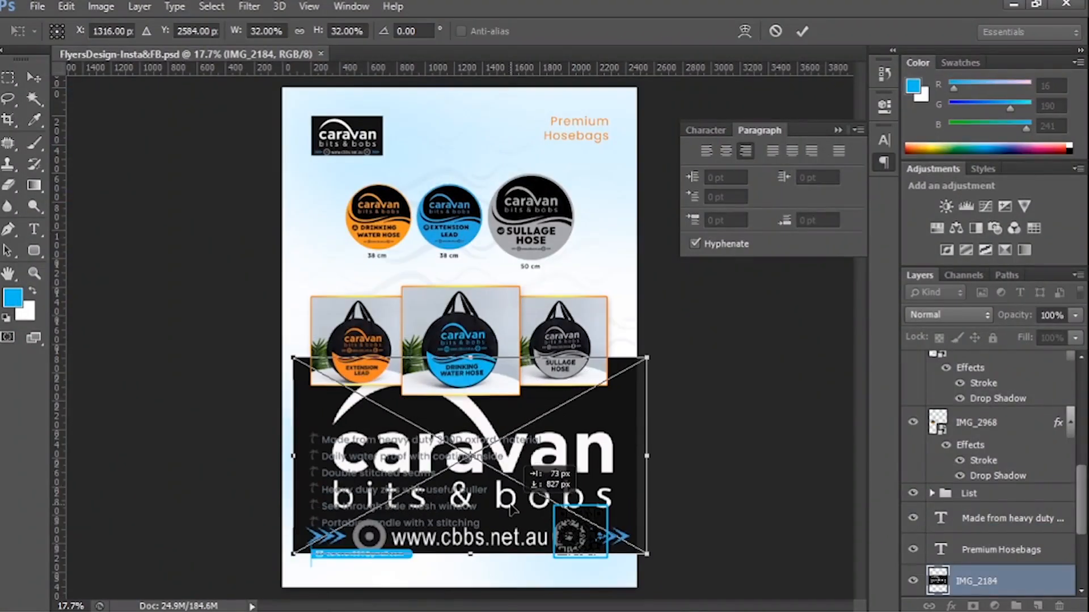
{"action": "key", "text": "Return"}
Isolate the enlarged logo copy's shapes in blue with the Magic Wand and trace around its swoosh with the Pen tool.
{"action": "key", "text": "w"}
{"action": "left_click", "coordinate": [621, 423]}
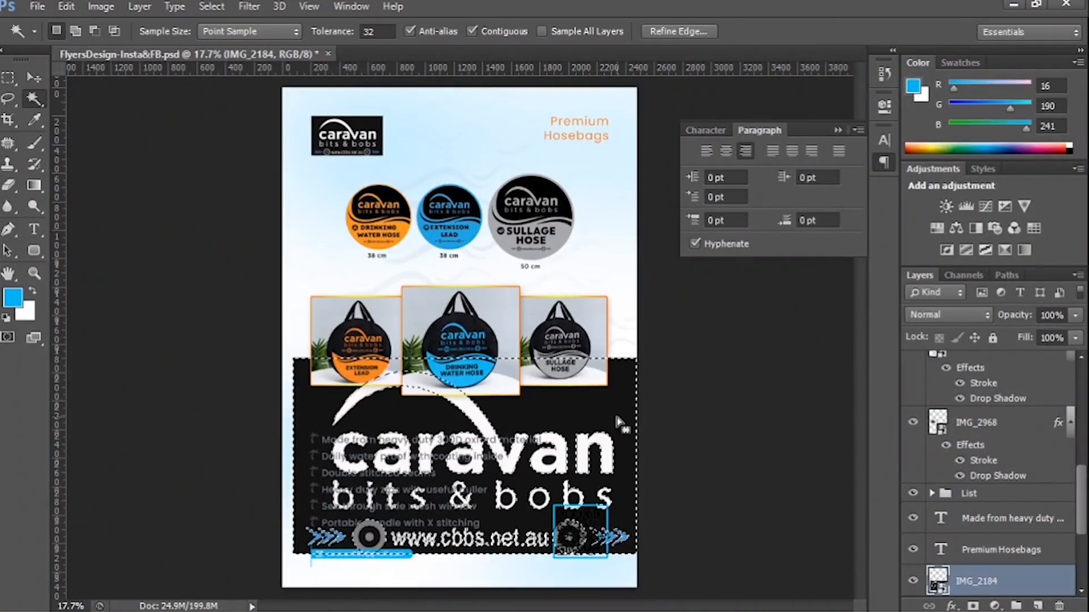
{"action": "right_click", "coordinate": [986, 581]}
{"action": "left_click", "coordinate": [732, 280]}
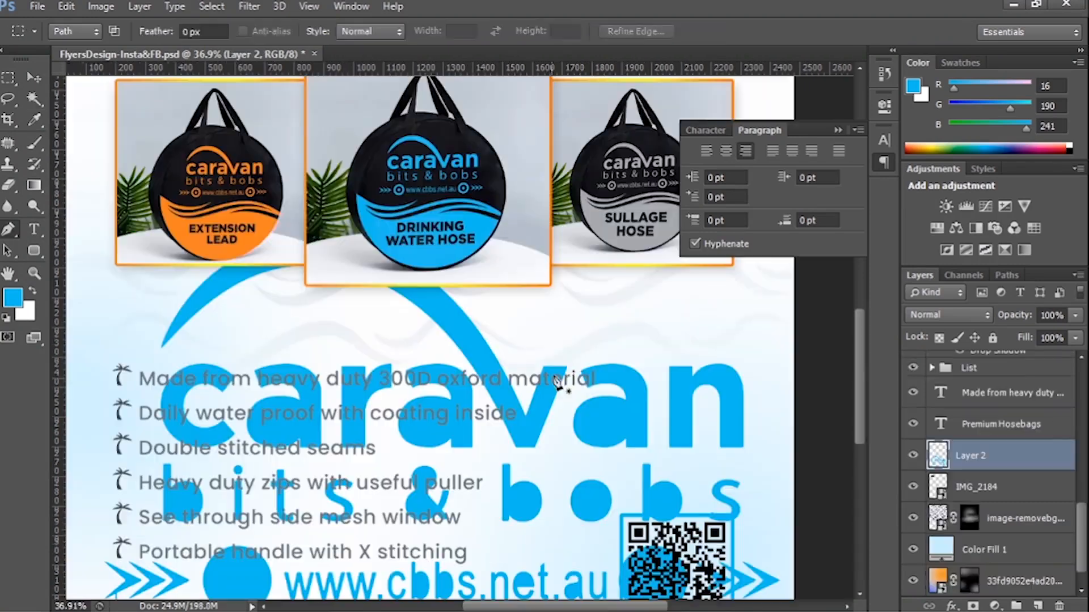
{"action": "left_click_drag", "start_coordinate": [570, 368], "coordinate": [570, 345]}
{"action": "left_click", "coordinate": [555, 435]}
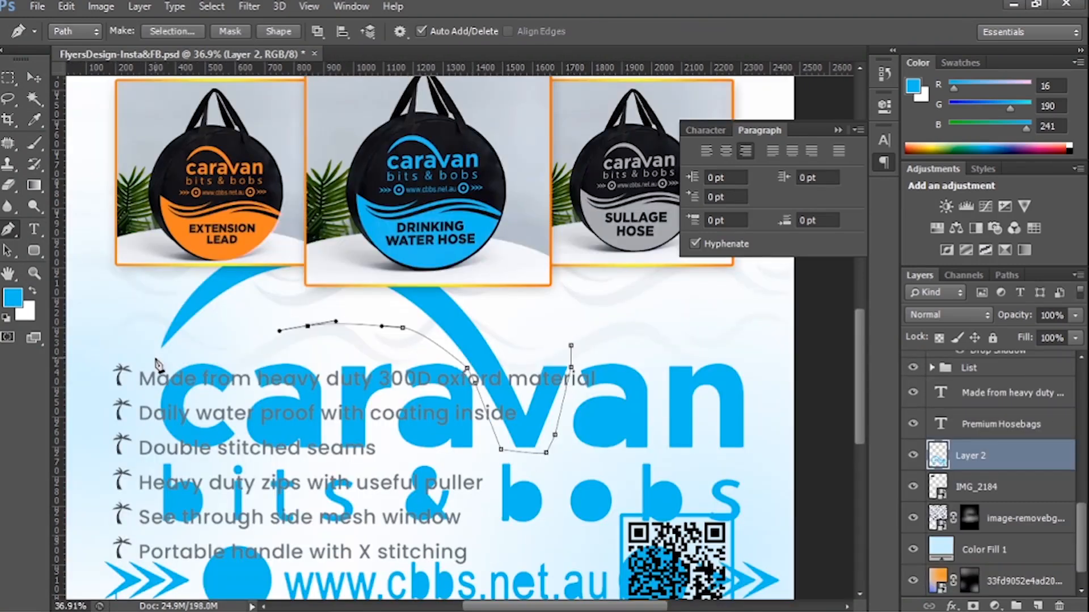
{"action": "key", "text": "ctrl+j"}
{"action": "key", "text": "v"}
{"action": "left_click", "coordinate": [985, 489]}
{"action": "key", "text": "Delete"}
{"action": "left_click", "coordinate": [983, 463]}
{"action": "key", "text": "Delete"}
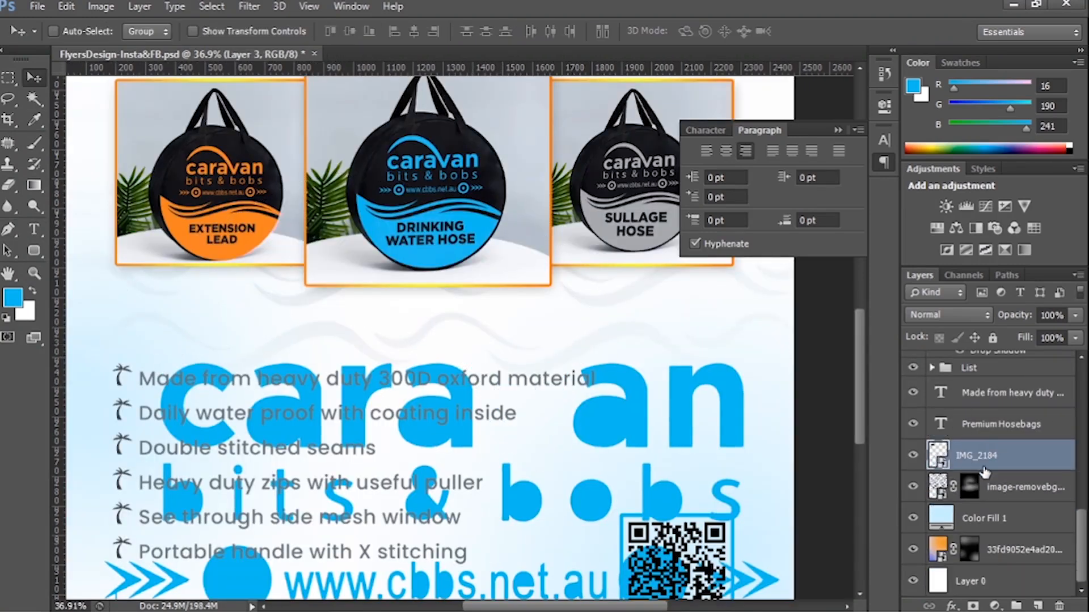
{"action": "key", "text": "ctrl+alt+z"}
{"action": "key", "text": "ctrl+alt+z"}
{"action": "left_click", "coordinate": [913, 489]}
{"action": "left_click", "coordinate": [914, 489]}
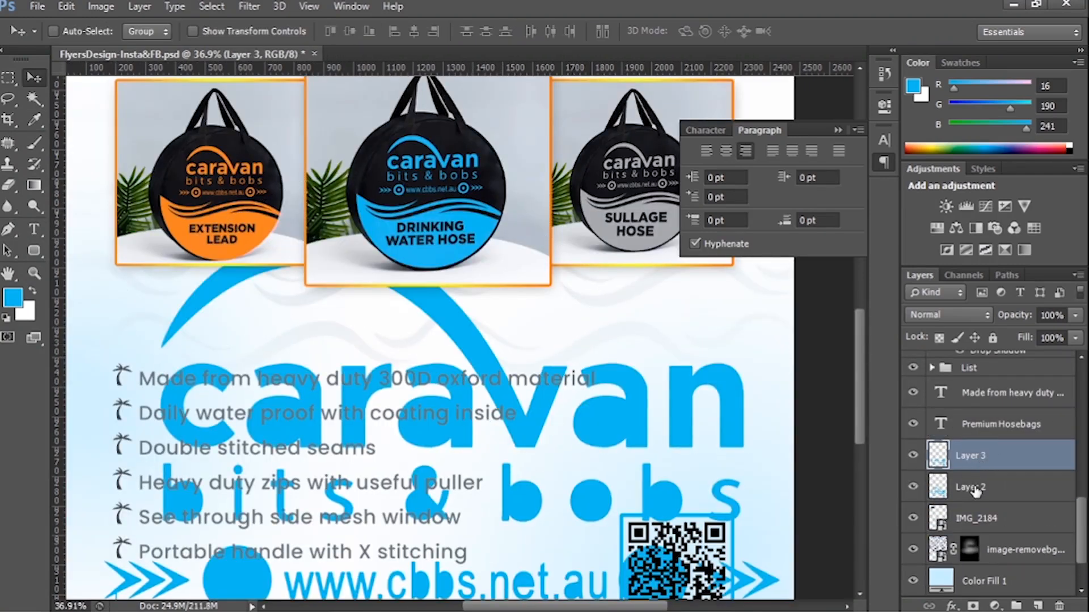
{"action": "left_click", "coordinate": [914, 457]}
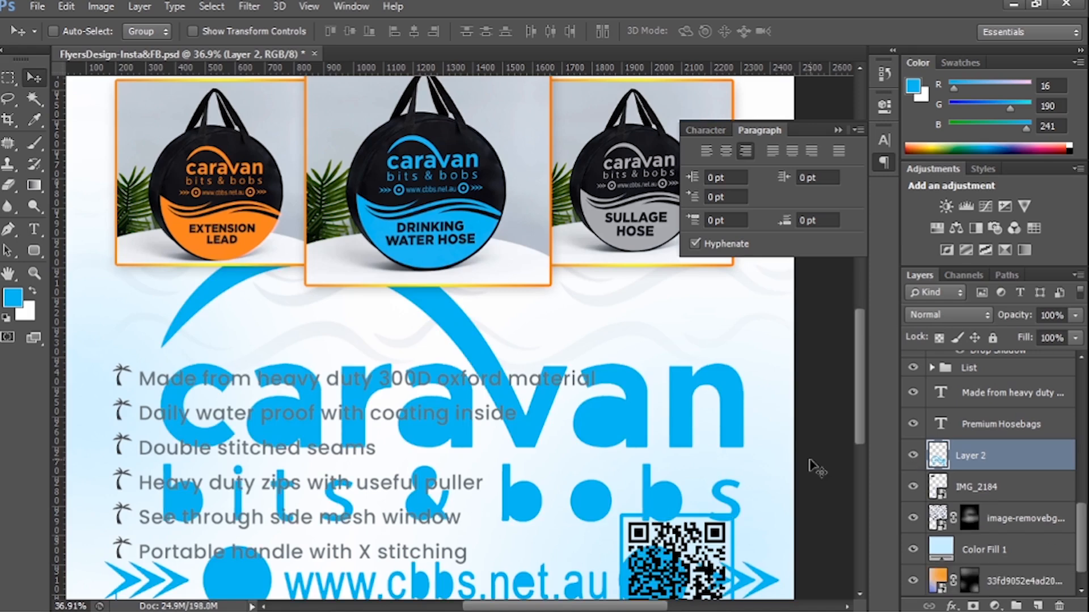
{"action": "key", "text": "ctrl+alt+z"}
{"action": "key", "text": "ctrl+alt+z"}
{"action": "key", "text": "ctrl+x"}
{"action": "key", "text": "ctrl+alt+z"}
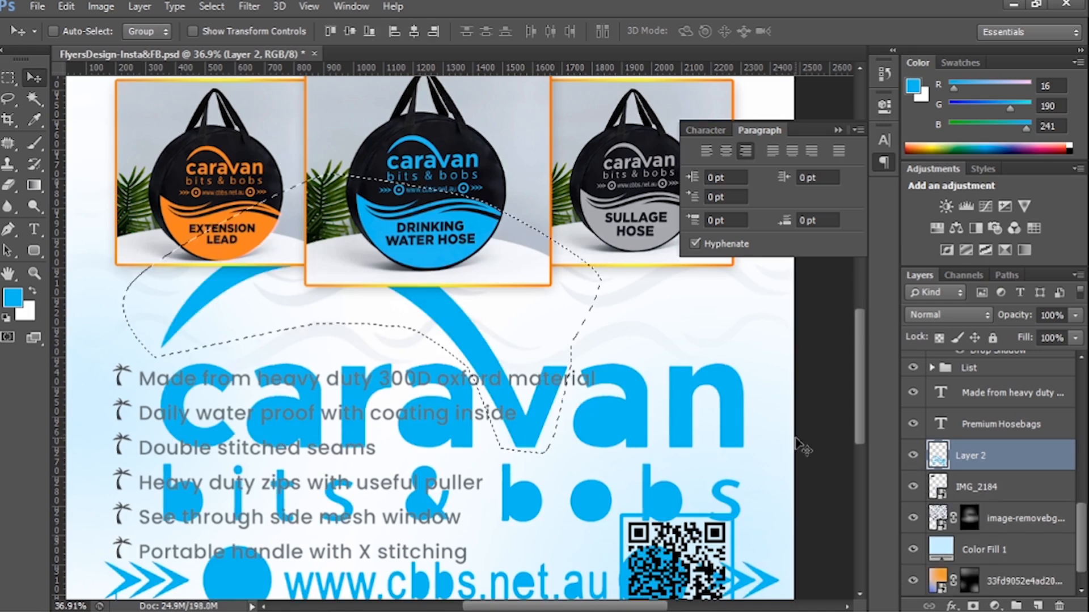
Copy the selected swoosh onto its own layer and delete the blue logo layer.
{"action": "key", "text": "ctrl+j"}
{"action": "left_click", "coordinate": [997, 493]}
{"action": "key", "text": "Delete"}
Scale the swoosh to about 114% and position it behind the sullage hose photo, running off the page's right edge.
{"action": "key", "text": "ctrl+0"}
{"action": "left_click", "coordinate": [516, 451], "text": "ctrl"}
{"action": "key", "text": "ctrl+t"}
{"action": "left_click_drag", "start_coordinate": [530, 474], "coordinate": [646, 535]}
{"action": "left_click_drag", "start_coordinate": [590, 425], "coordinate": [699, 309]}
{"action": "left_click_drag", "start_coordinate": [764, 393], "coordinate": [722, 370]}
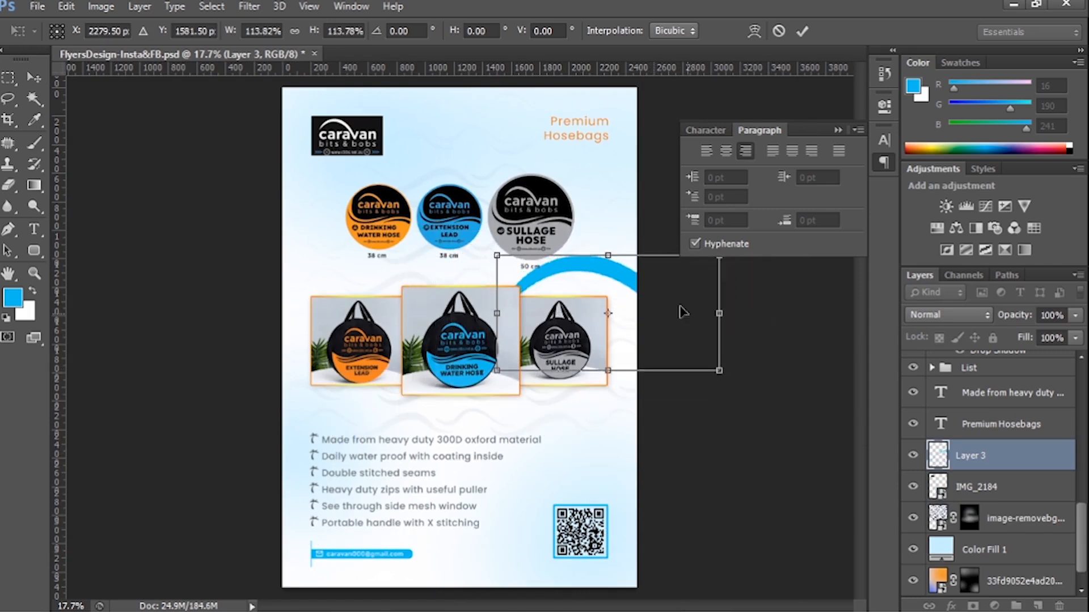
{"action": "left_click_drag", "start_coordinate": [683, 311], "coordinate": [658, 303]}
{"action": "key", "text": "Return"}
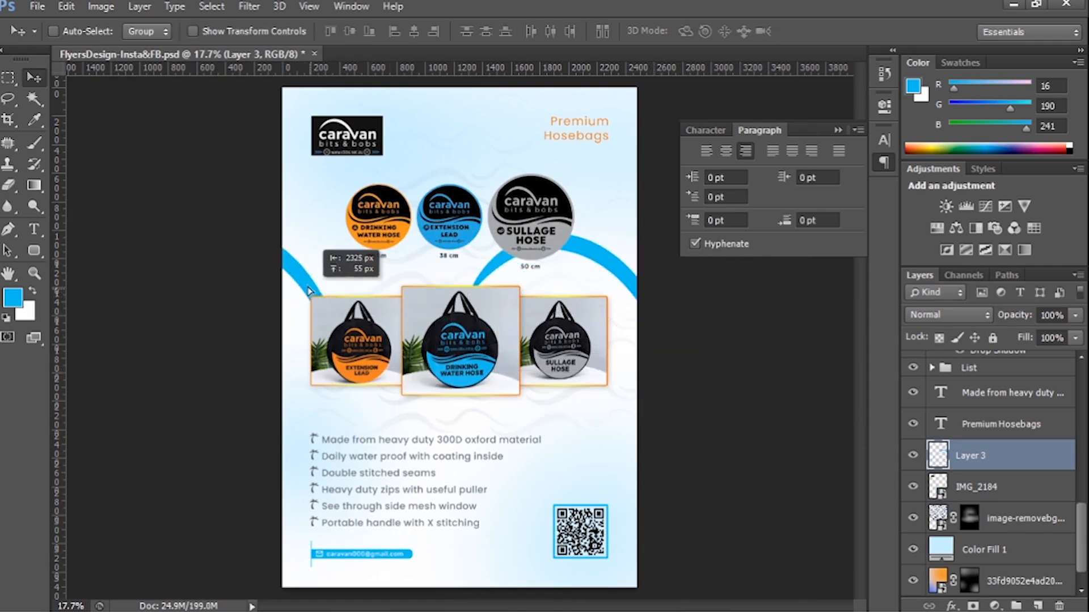
Duplicate the swoosh, flip the copy horizontally at the page's left edge and set both swooshes to 20% opacity.
{"action": "left_click_drag", "start_coordinate": [309, 291], "coordinate": [559, 372]}
{"action": "key", "text": "ctrl+t"}
{"action": "right_click", "coordinate": [307, 266]}
{"action": "left_click", "coordinate": [354, 527]}
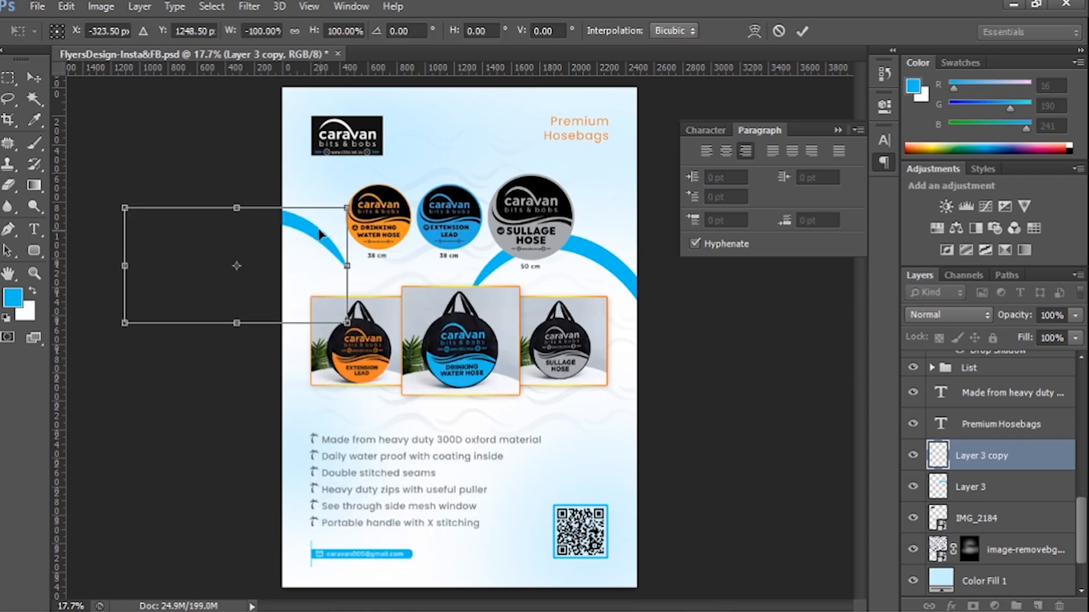
{"action": "left_click_drag", "start_coordinate": [315, 228], "coordinate": [334, 274]}
{"action": "key", "text": "Return"}
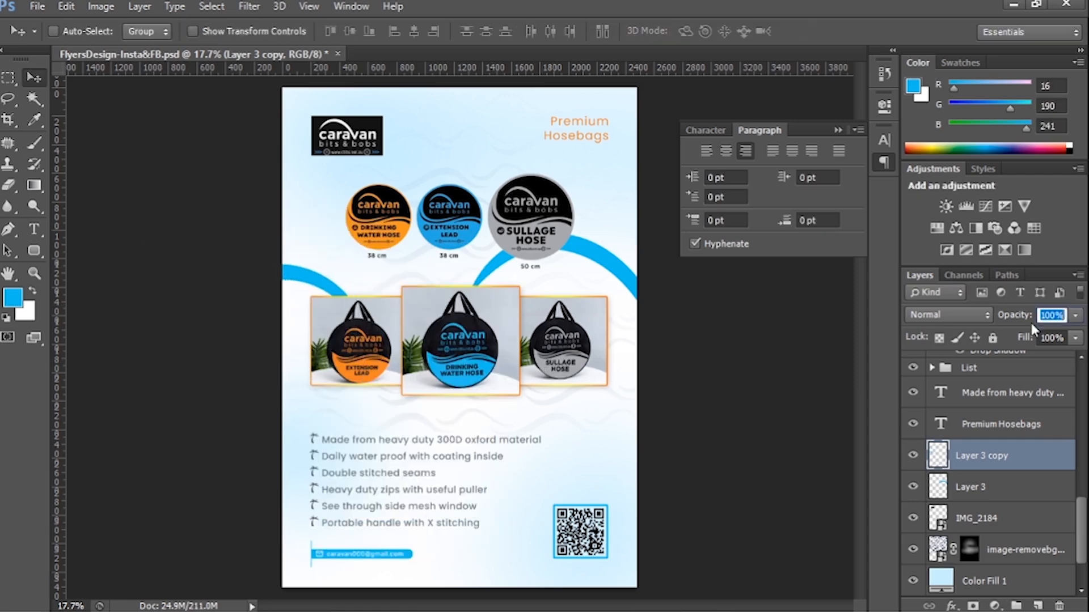
{"action": "key", "text": "alt+bracketleft"}
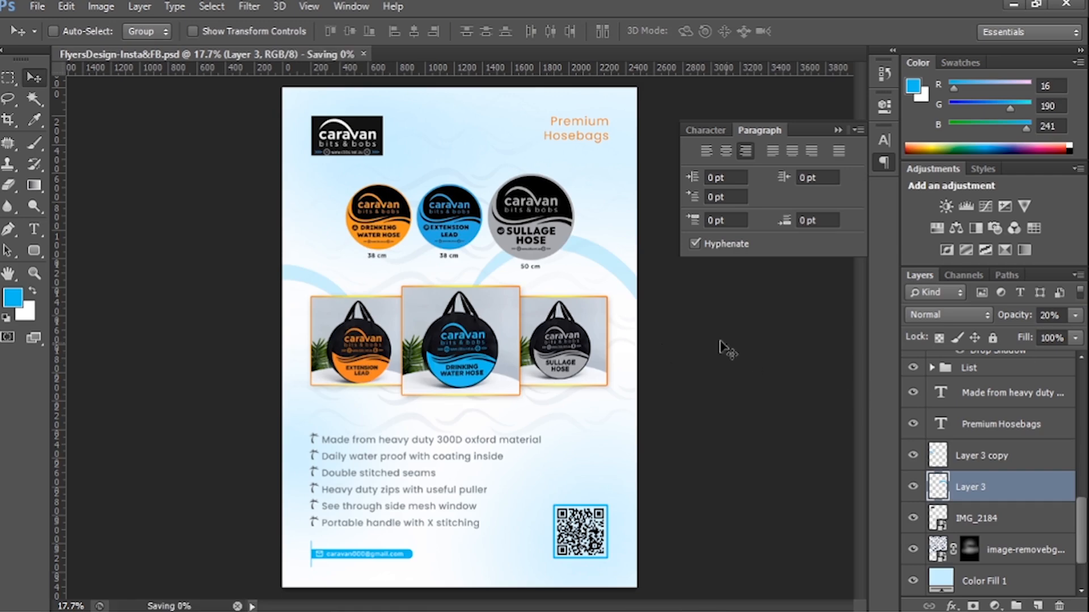
Duplicate the left swoosh into the page's upper left corner, below the logo layer, at 50% opacity, and show the guides.
{"action": "left_click", "coordinate": [981, 461]}
{"action": "left_click_drag", "start_coordinate": [286, 278], "coordinate": [274, 97], "text": "alt"}
{"action": "scroll", "coordinate": [997, 375], "scroll_direction": "down", "scroll_amount": 3}
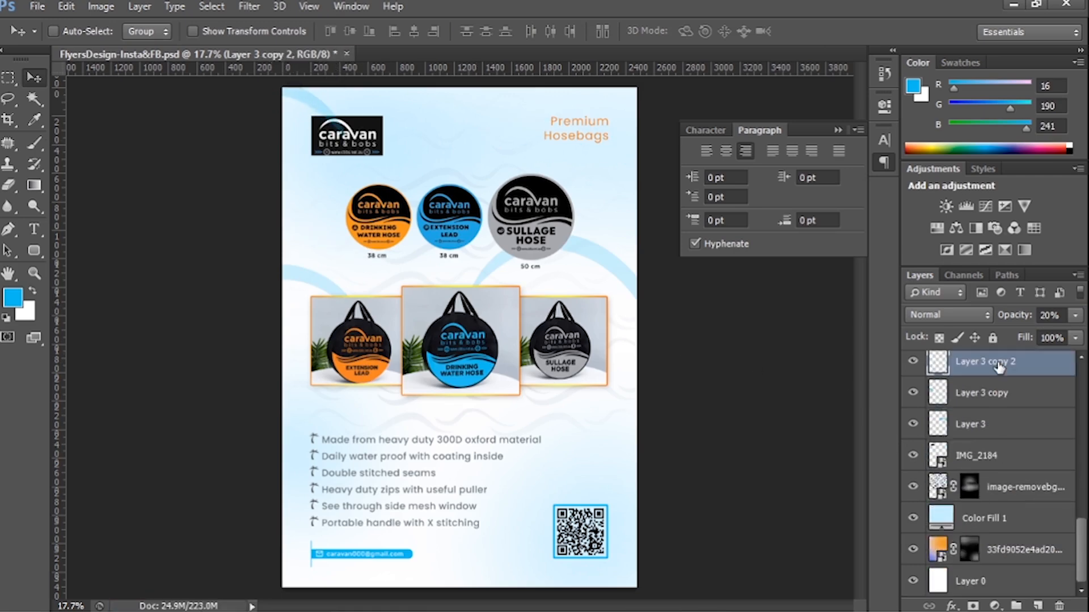
{"action": "left_click_drag", "start_coordinate": [997, 365], "coordinate": [999, 470]}
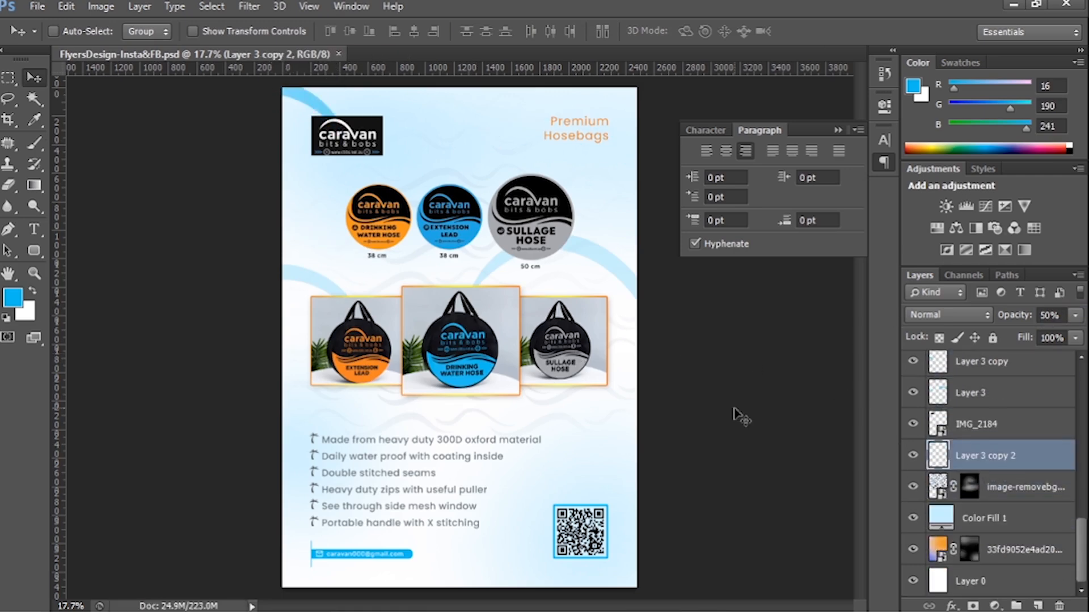
{"action": "key", "text": "ctrl+semicolon"}
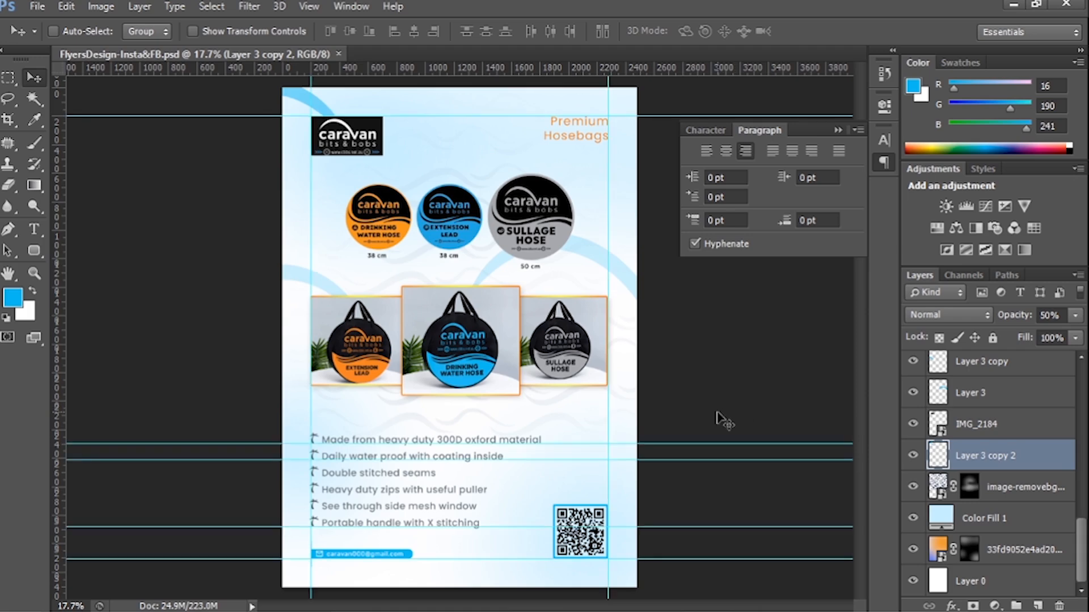
Add an orange rounded rectangle about 426 px wide above the headline, running off the page's upper edge.
{"action": "scroll", "coordinate": [941, 457], "scroll_direction": "up", "scroll_amount": 10}
{"action": "left_click", "coordinate": [971, 371]}
{"action": "left_click", "coordinate": [34, 250]}
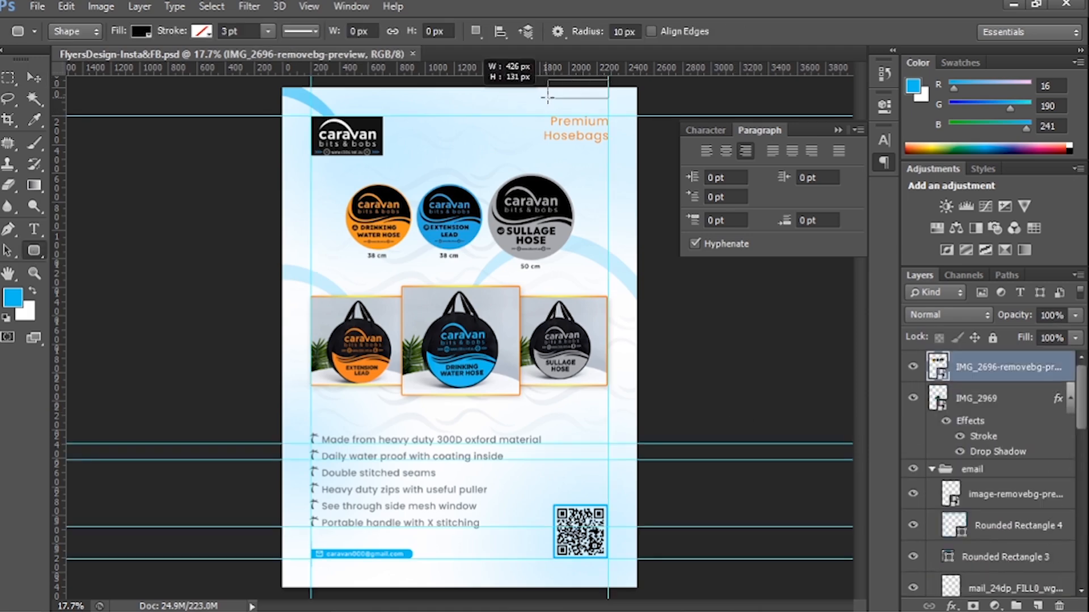
{"action": "left_click_drag", "start_coordinate": [546, 98], "coordinate": [548, 98]}
{"action": "key", "text": "v"}
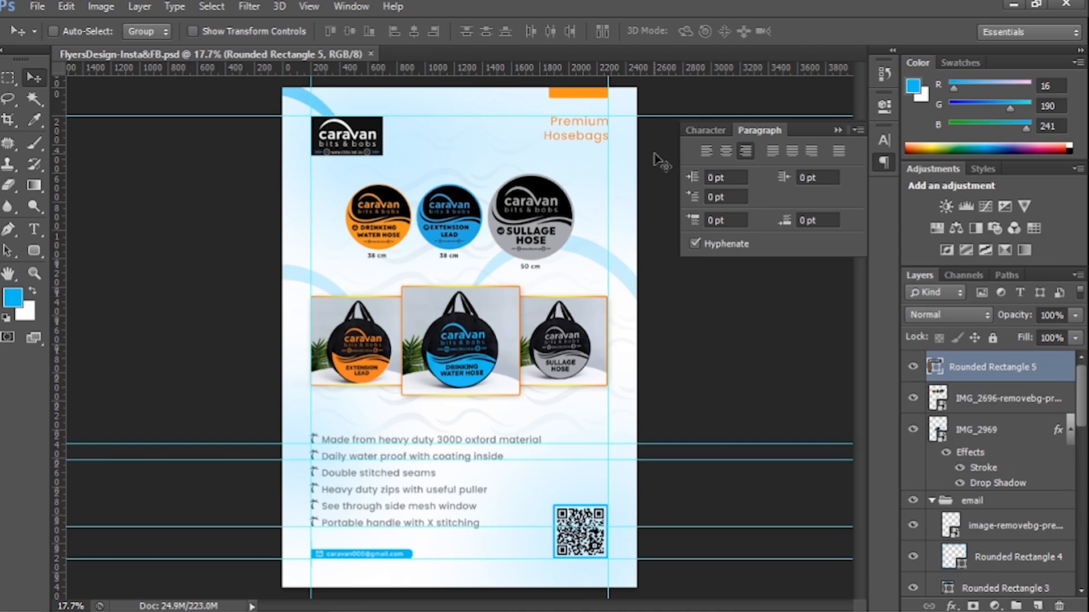
Centre-align the Premium Hosebags headline text, line it up with the right margin guide, hide the guides and save the file.
{"action": "scroll", "coordinate": [998, 481], "scroll_direction": "down", "scroll_amount": 14}
{"action": "double_click", "coordinate": [941, 512]}
{"action": "key", "text": "ctrl+shift+c"}
{"action": "left_click", "coordinate": [40, 82]}
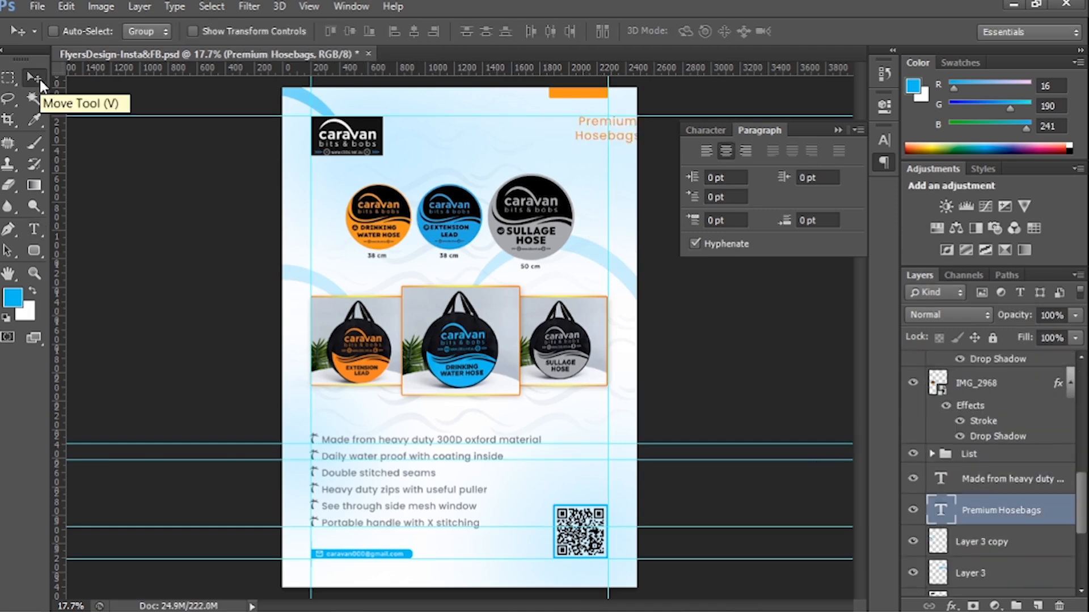
{"action": "key", "text": "ctrl+semicolon"}
{"action": "key", "text": "ctrl+s"}
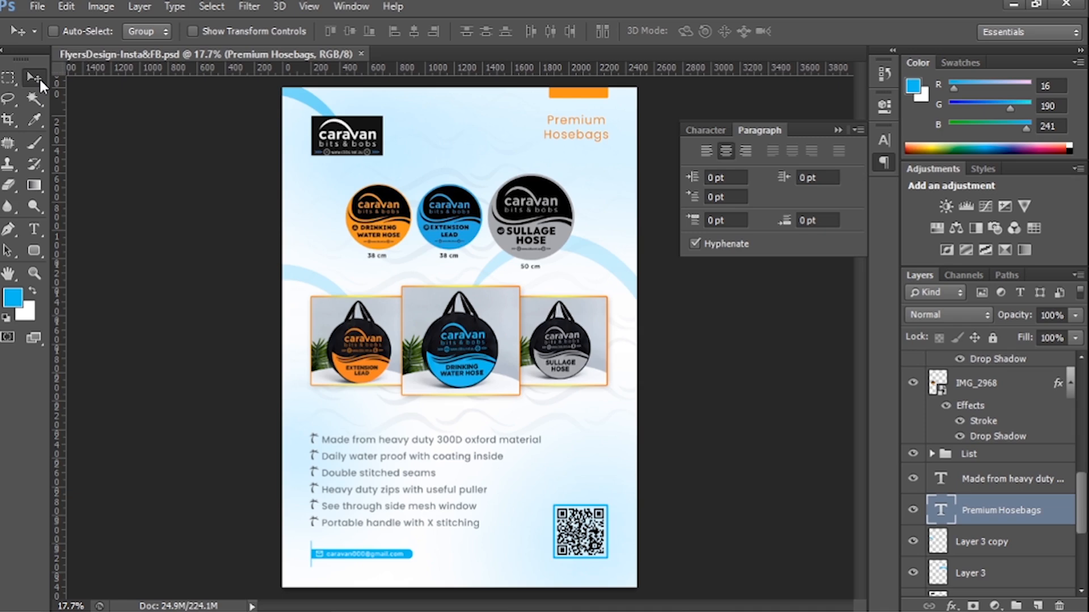
Duplicate the upper-left swoosh into the page's lower right corner behind the QR code, below the original swoosh layer, at 10% opacity.
{"action": "left_click_drag", "start_coordinate": [295, 99], "coordinate": [719, 569]}
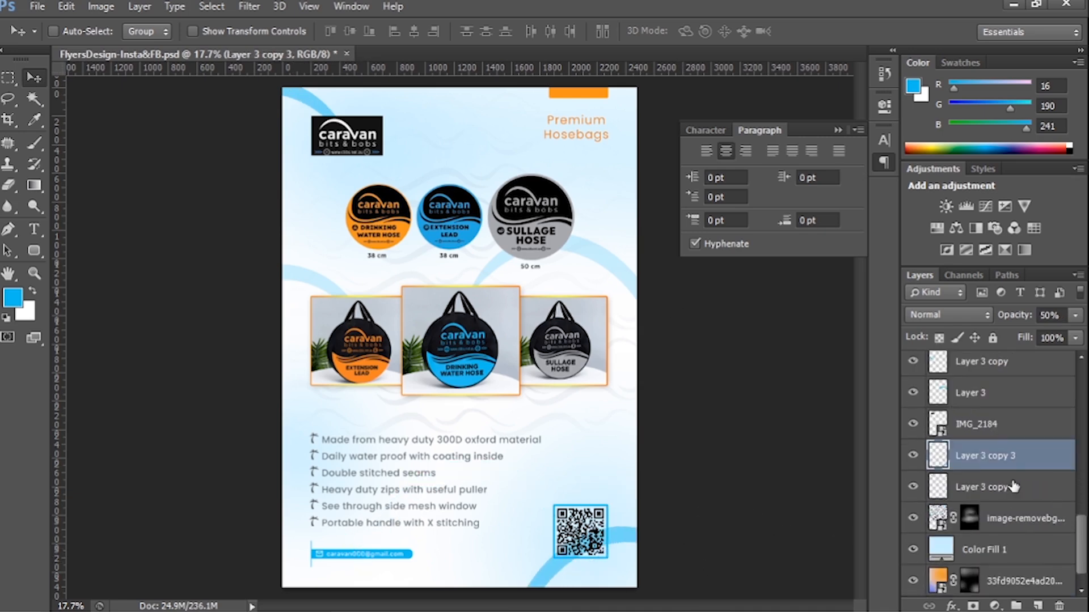
{"action": "scroll", "coordinate": [1013, 485], "scroll_direction": "down", "scroll_amount": 2}
{"action": "left_click_drag", "start_coordinate": [1016, 427], "coordinate": [1019, 468]}
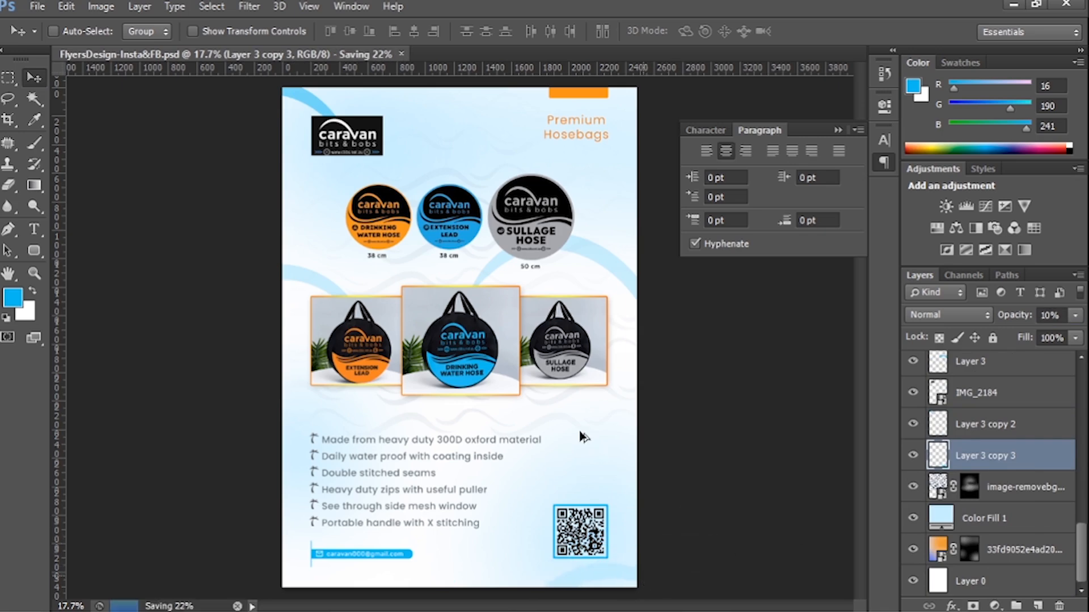
Duplicate the headline text above the feature list, change it to "Qualities" and align it with the left margin guide.
{"action": "scroll", "coordinate": [1023, 466], "scroll_direction": "up", "scroll_amount": 3}
{"action": "left_click", "coordinate": [1023, 462]}
{"action": "left_click_drag", "start_coordinate": [573, 139], "coordinate": [362, 432]}
{"action": "double_click", "coordinate": [942, 457]}
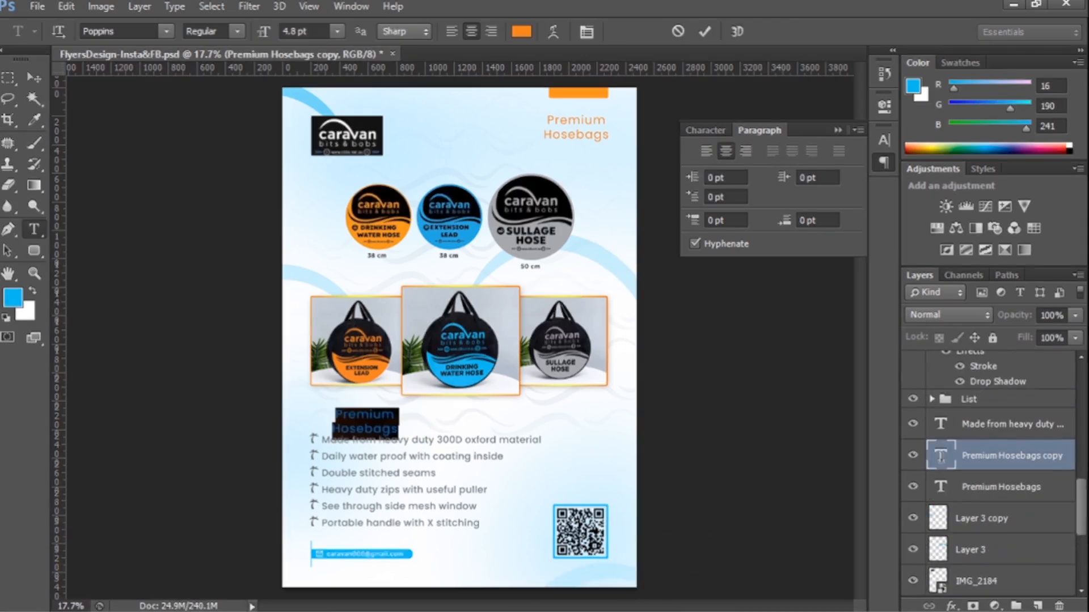
{"action": "type", "text": "Qualities"}
{"action": "left_click", "coordinate": [29, 77]}
{"action": "key", "text": "ctrl+semicolon"}
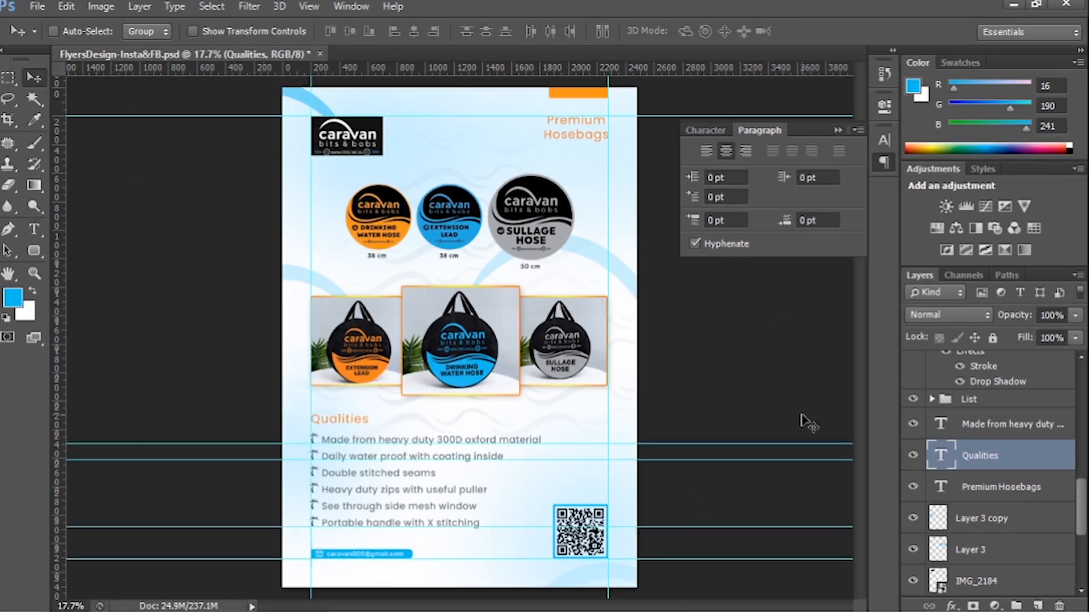
Set the Qualities heading's font style to Poppins SemiBold.
{"action": "left_click", "coordinate": [705, 130]}
{"action": "left_click", "coordinate": [838, 149]}
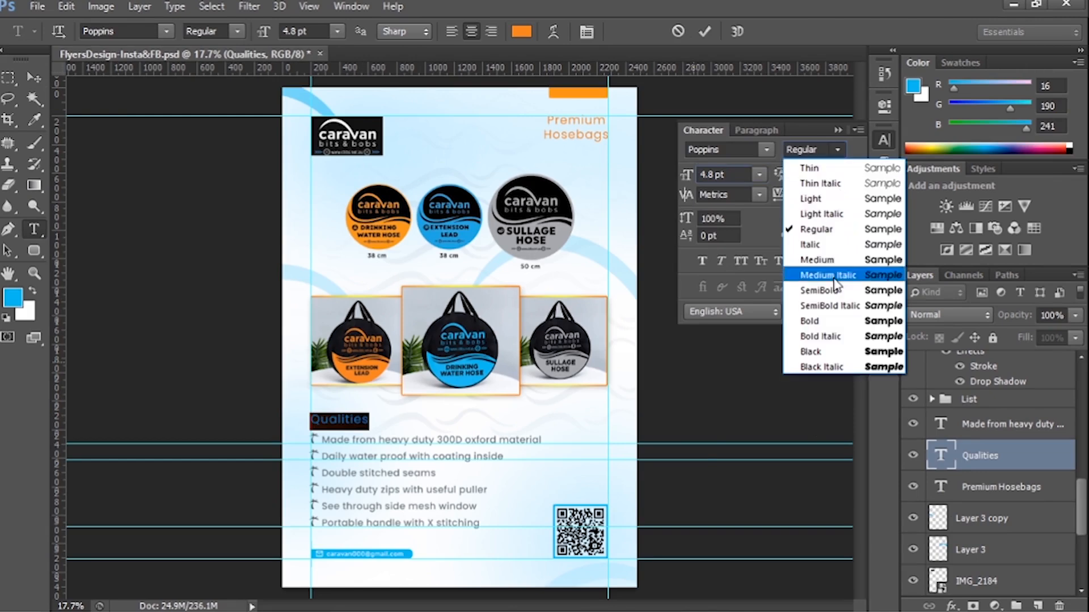
{"action": "left_click", "coordinate": [837, 291]}
{"action": "left_click", "coordinate": [34, 77]}
Recolour the Qualities heading near-black sampled from the extension lead bag photo, set it in all caps and hide the guides.
{"action": "key", "text": "t"}
{"action": "left_click", "coordinate": [833, 235]}
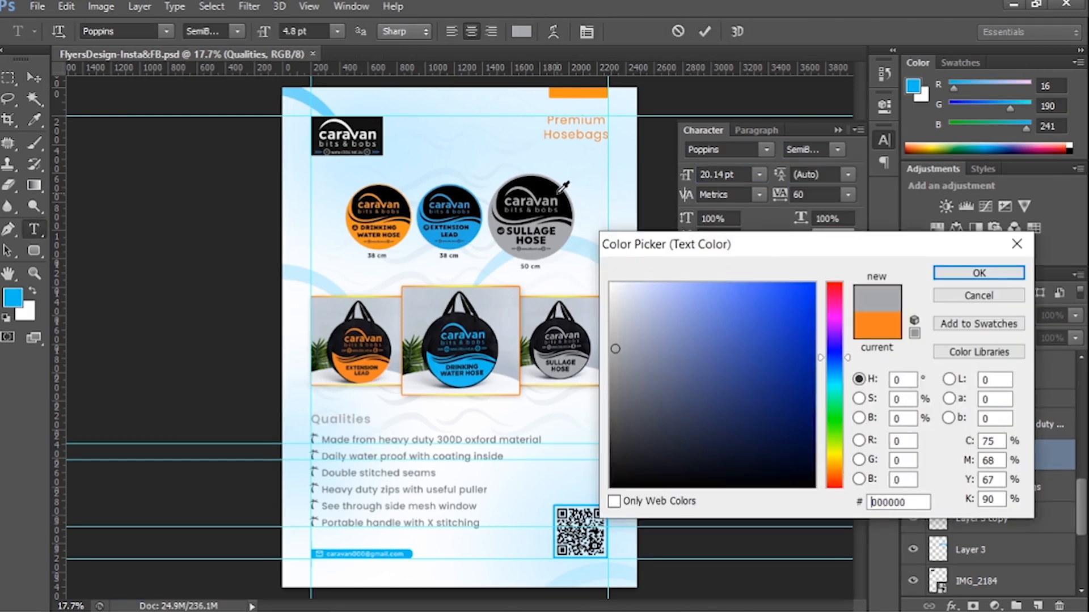
{"action": "left_click", "coordinate": [606, 481]}
{"action": "left_click", "coordinate": [379, 345]}
{"action": "left_click", "coordinate": [939, 278]}
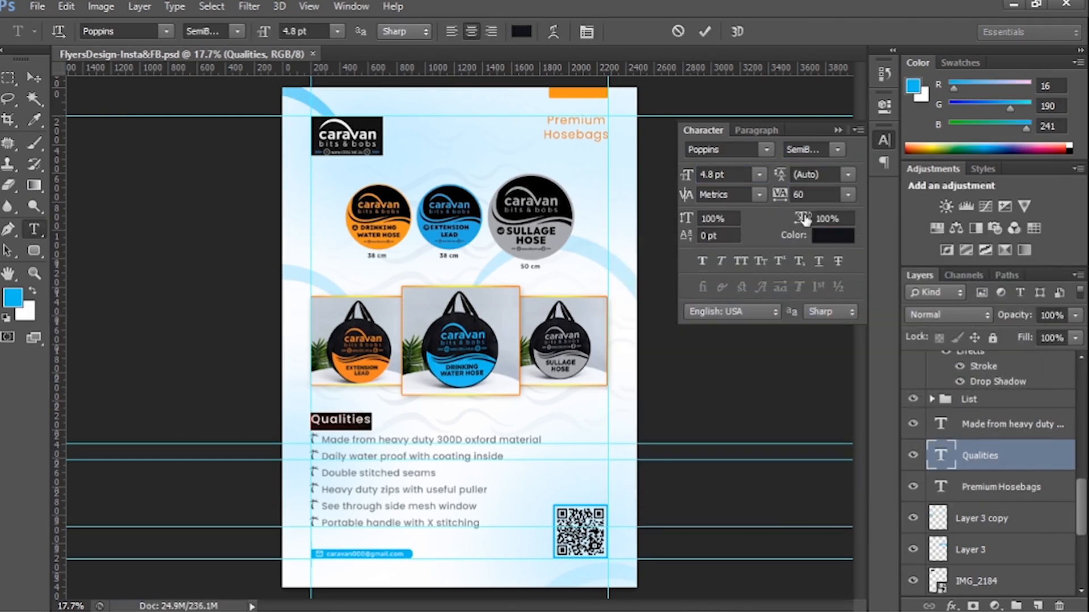
{"action": "left_click", "coordinate": [34, 77]}
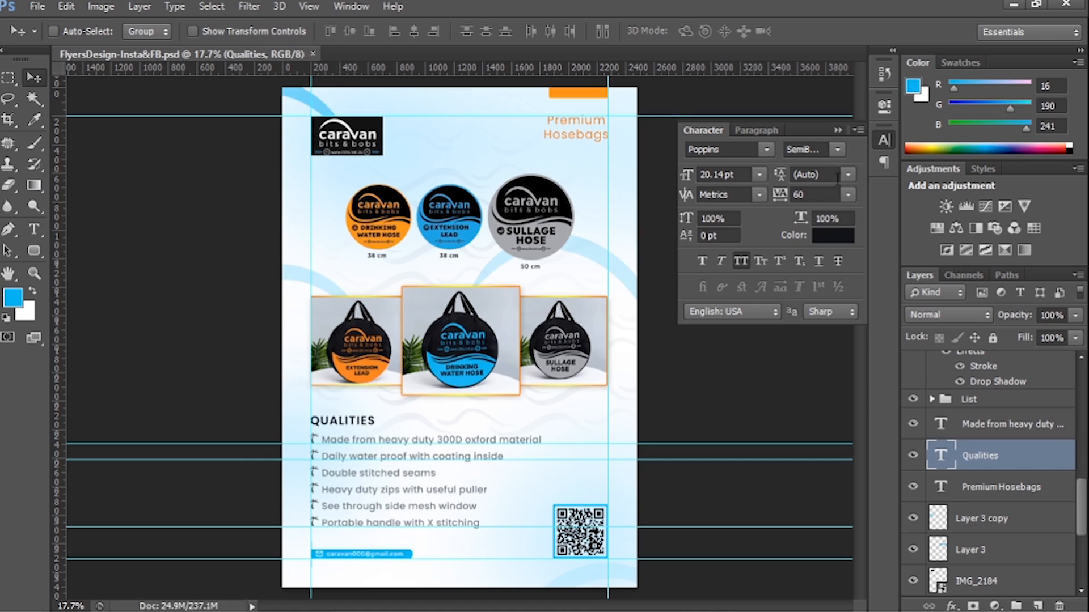
{"action": "key", "text": "ctrl+semicolon"}
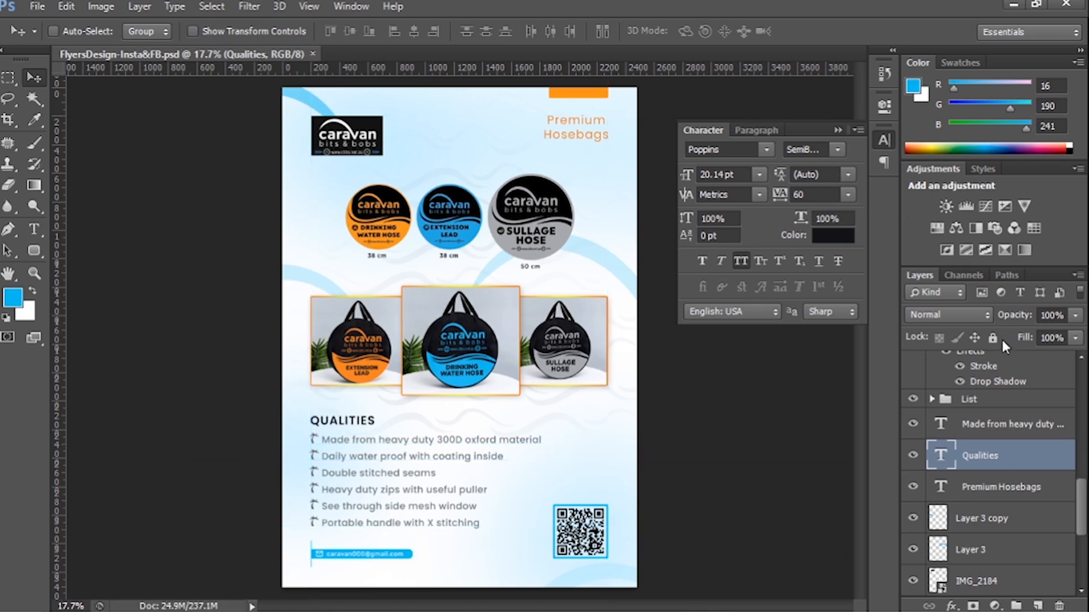
Select the round product image and the three framed bag photo layers and nudge them up 20 px together.
{"action": "scroll", "coordinate": [991, 420], "scroll_direction": "up", "scroll_amount": 5}
{"action": "left_click", "coordinate": [988, 431]}
{"action": "left_click", "coordinate": [990, 400]}
{"action": "left_click", "coordinate": [988, 432], "text": "ctrl"}
{"action": "scroll", "coordinate": [989, 459], "scroll_direction": "down", "scroll_amount": 3}
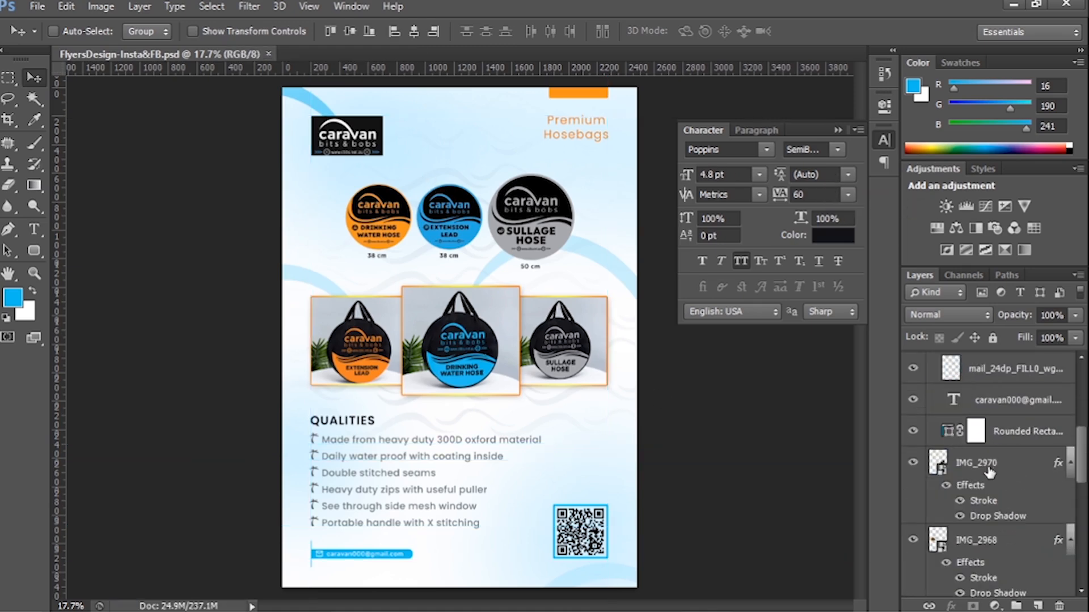
{"action": "left_click", "coordinate": [998, 550], "text": "ctrl"}
{"action": "key", "text": "shift+Up"}
{"action": "key", "text": "shift+Up"}
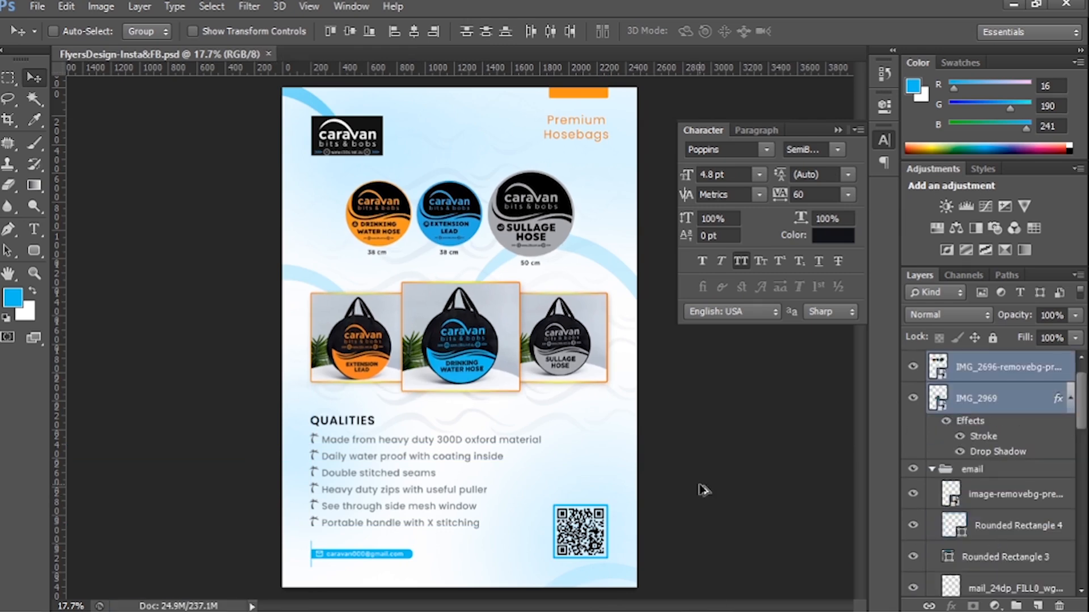